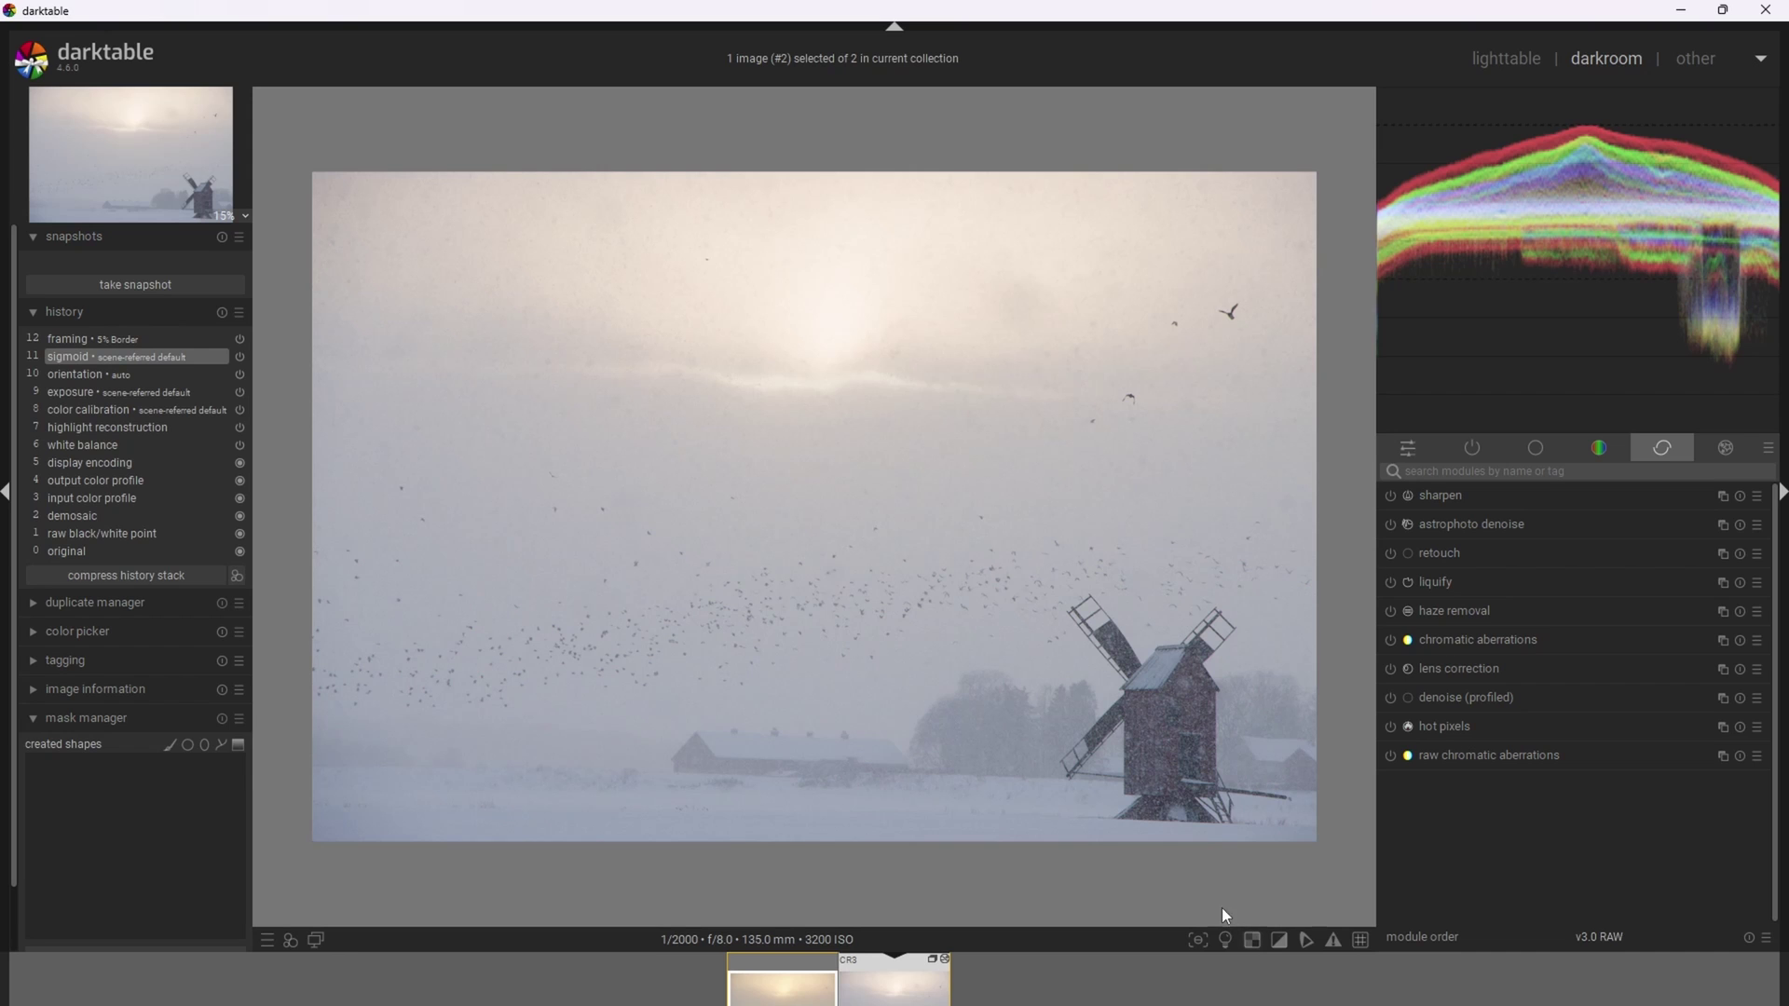
# Briefly preview the ISO 12646 color assessment conditions and apply the 5% Standard preset in the framing module
pyautogui.click(1226, 941)
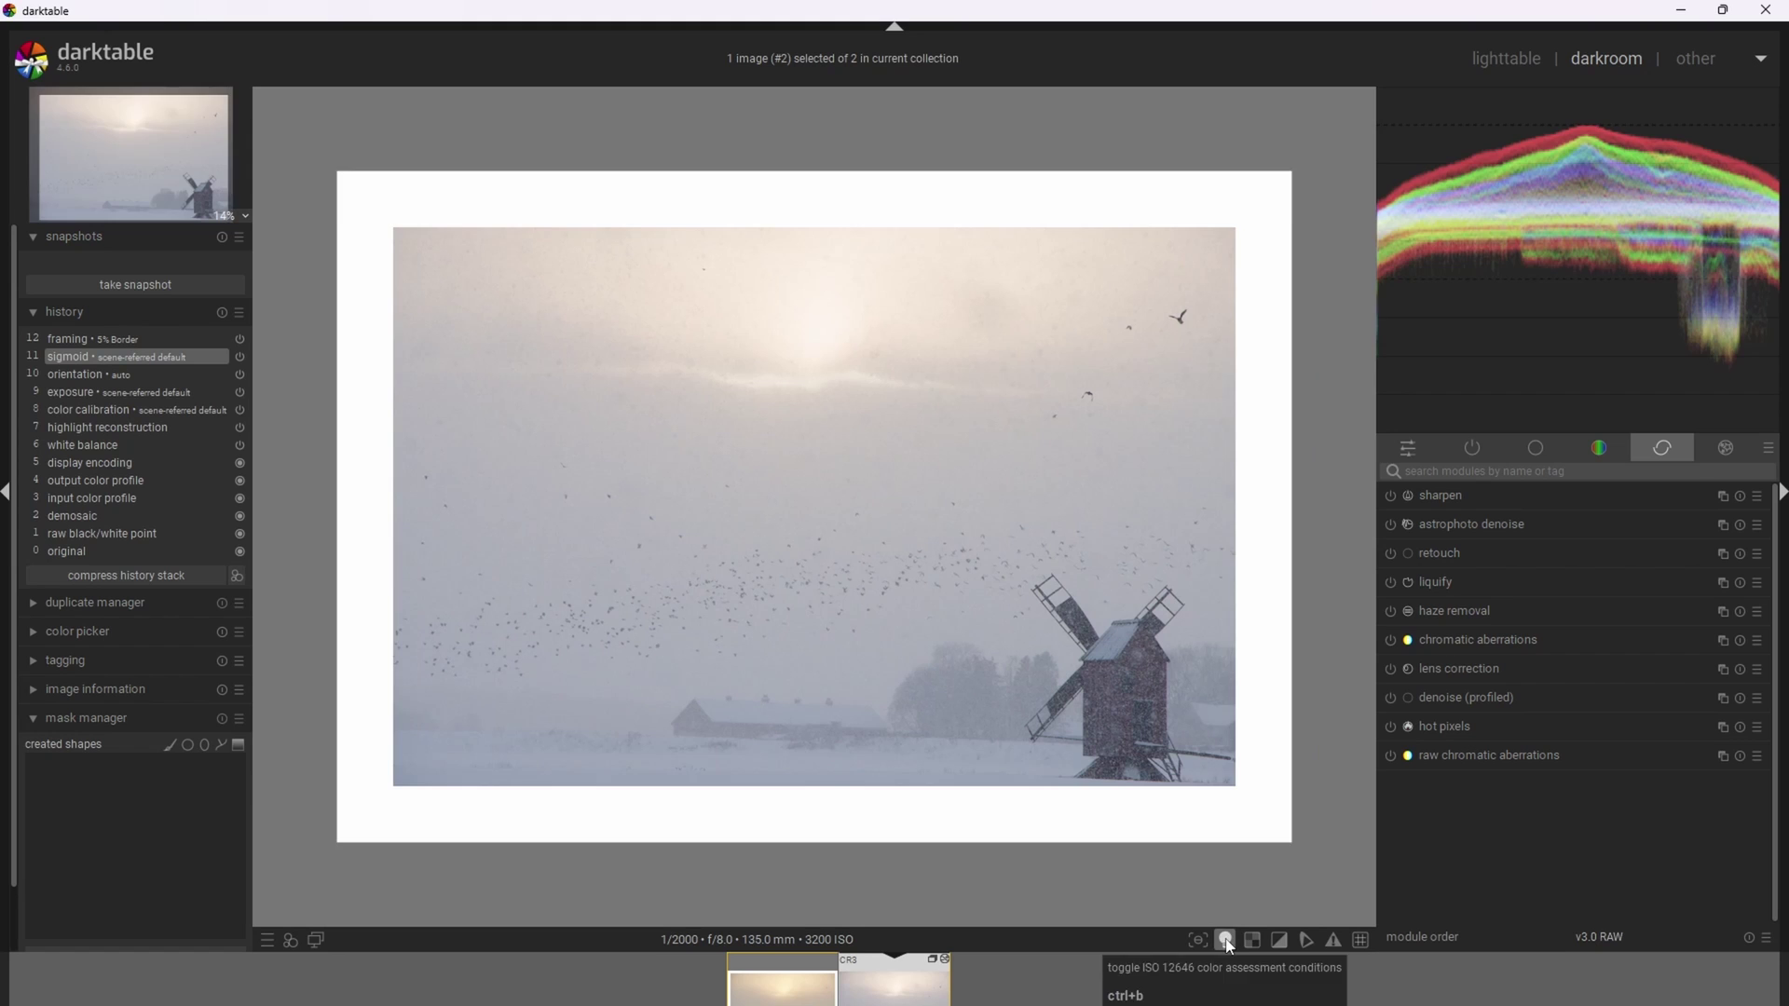
pyautogui.click(1228, 941)
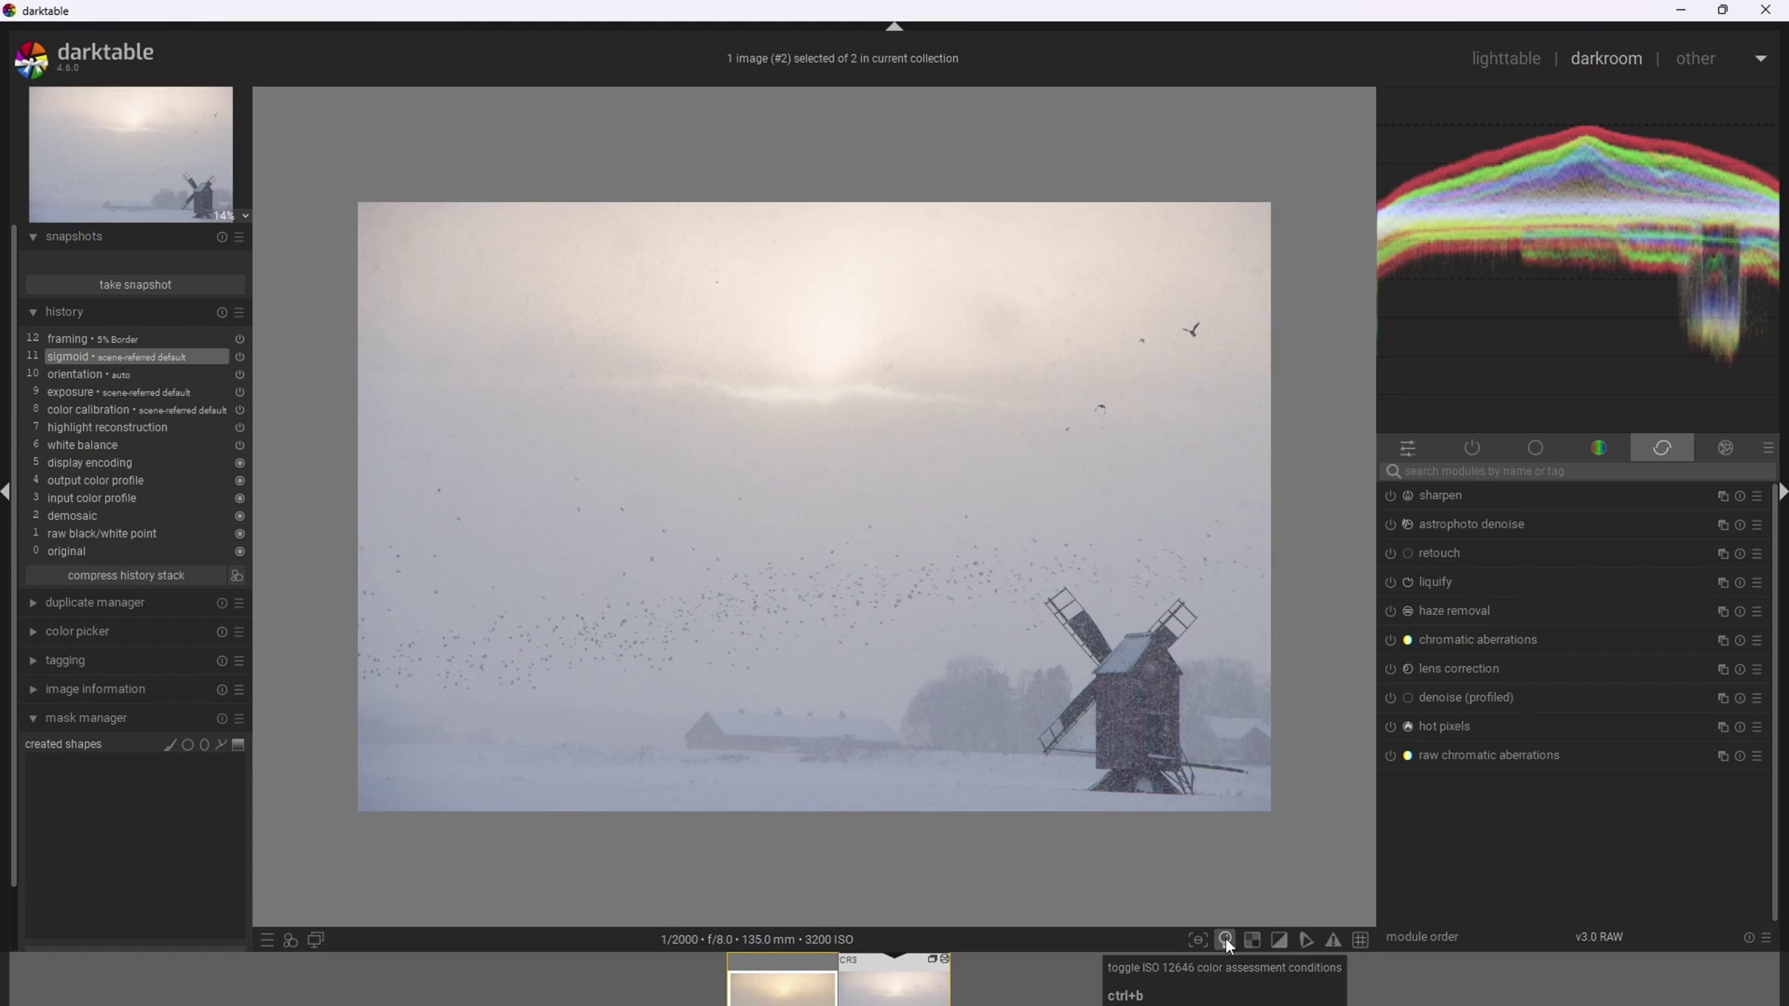
pyautogui.click(1726, 447)
pyautogui.click(1457, 524)
pyautogui.click(1457, 524)
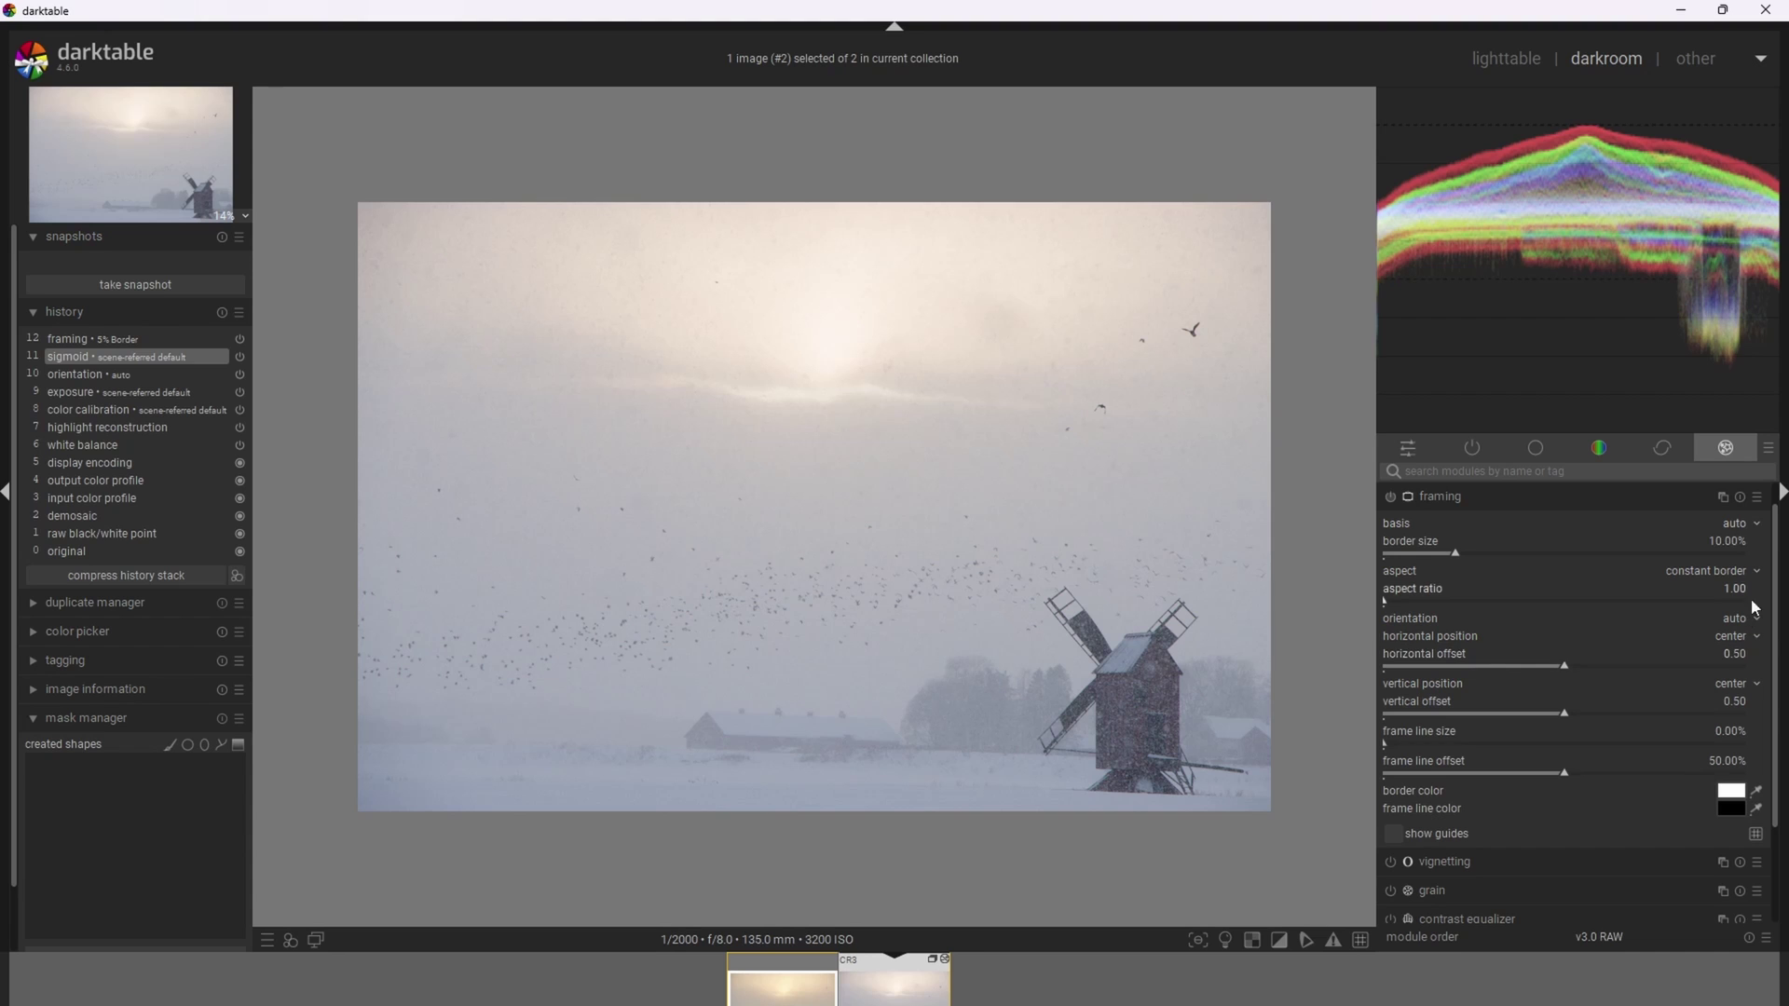
pyautogui.click(1757, 497)
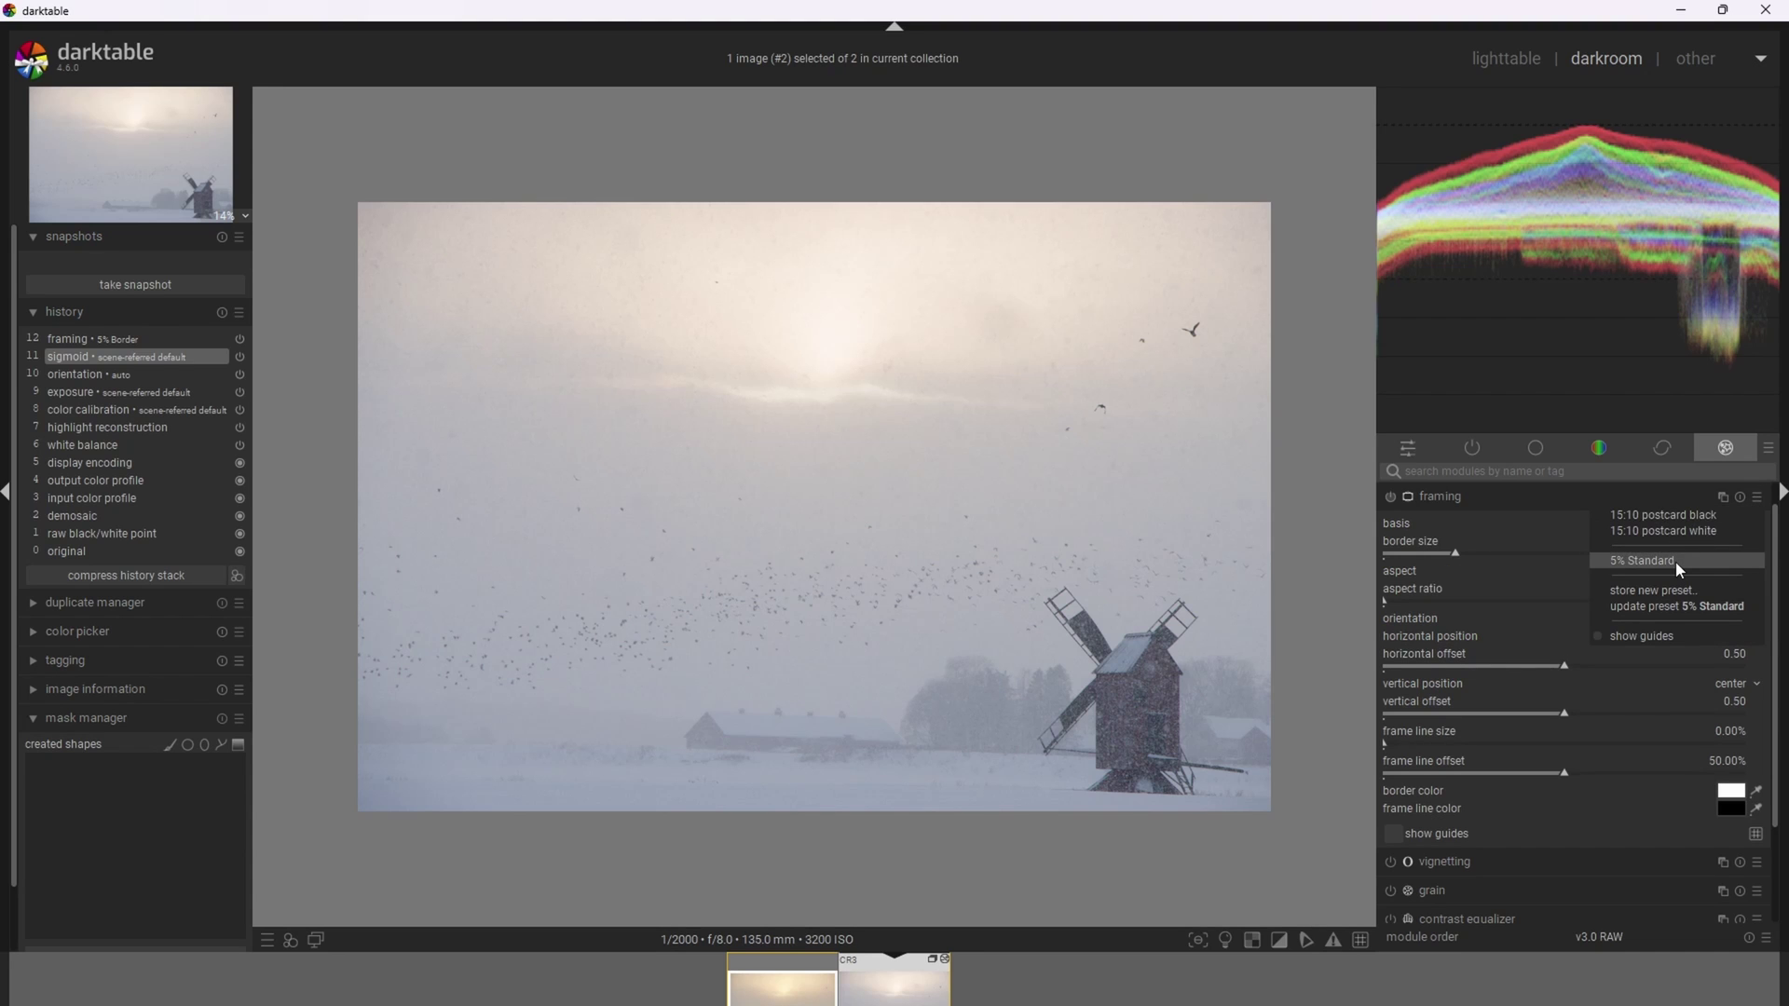
pyautogui.click(1675, 561)
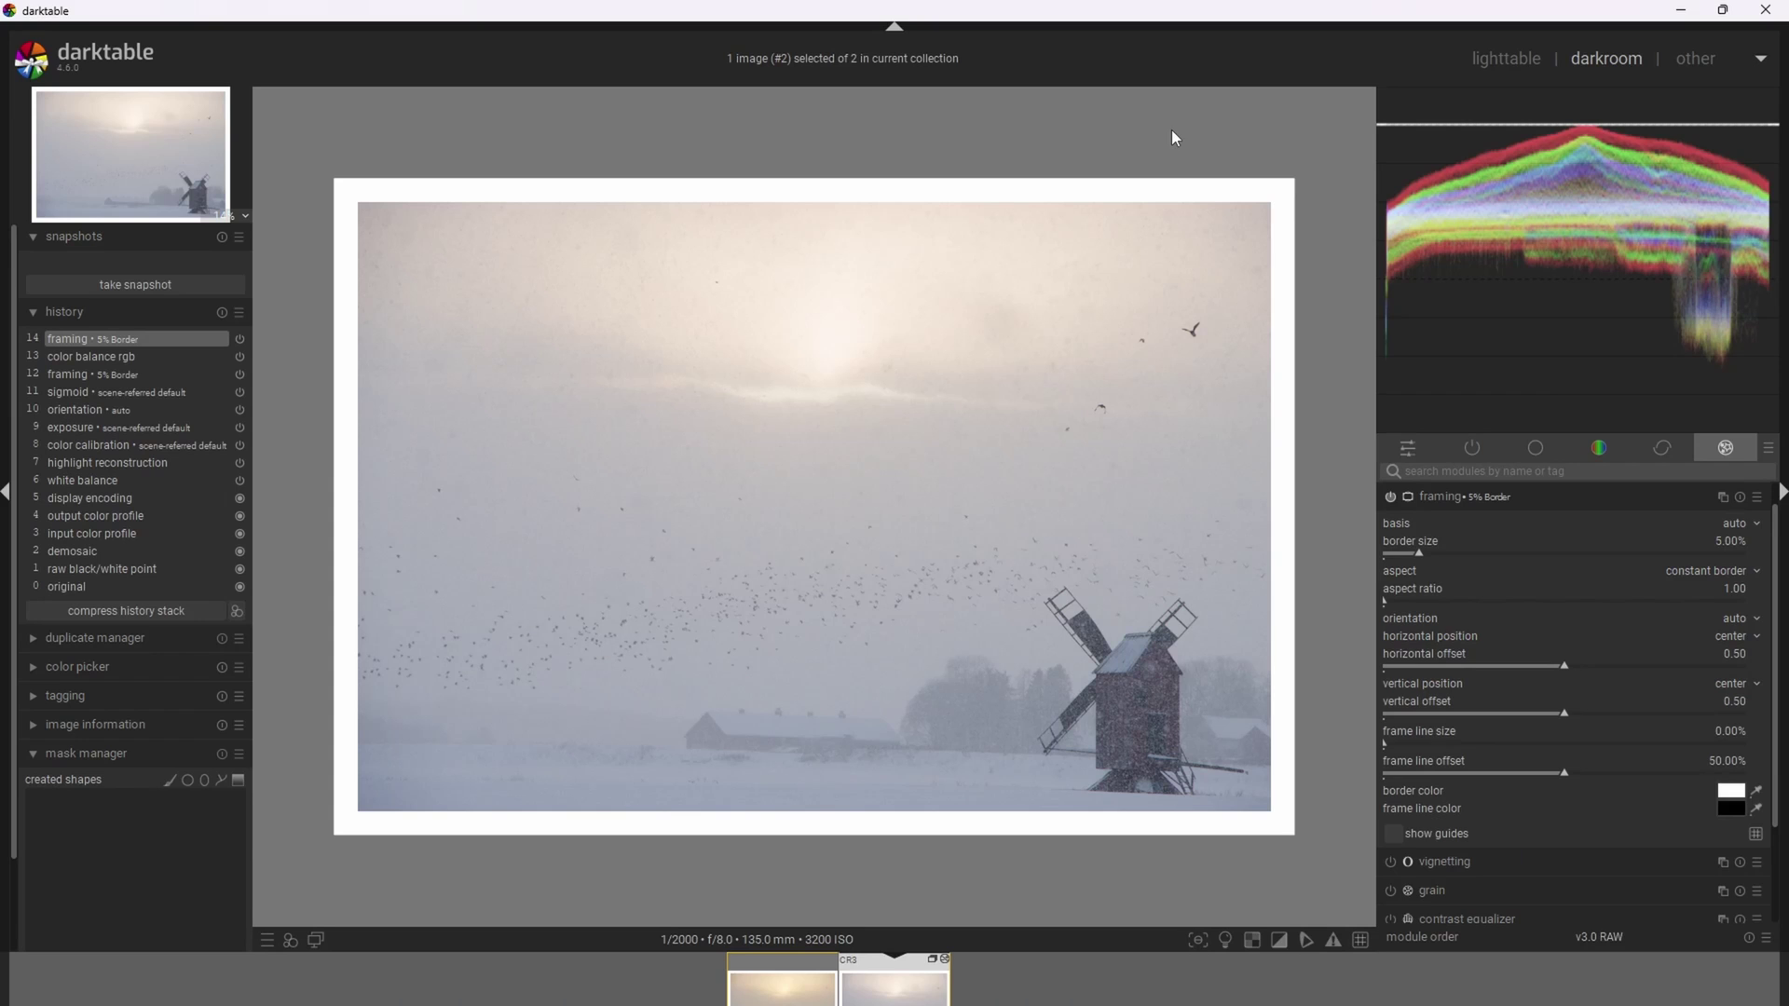
# Enable lens correction, show its full settings and keep the corrections option at all
pyautogui.click(1407, 451)
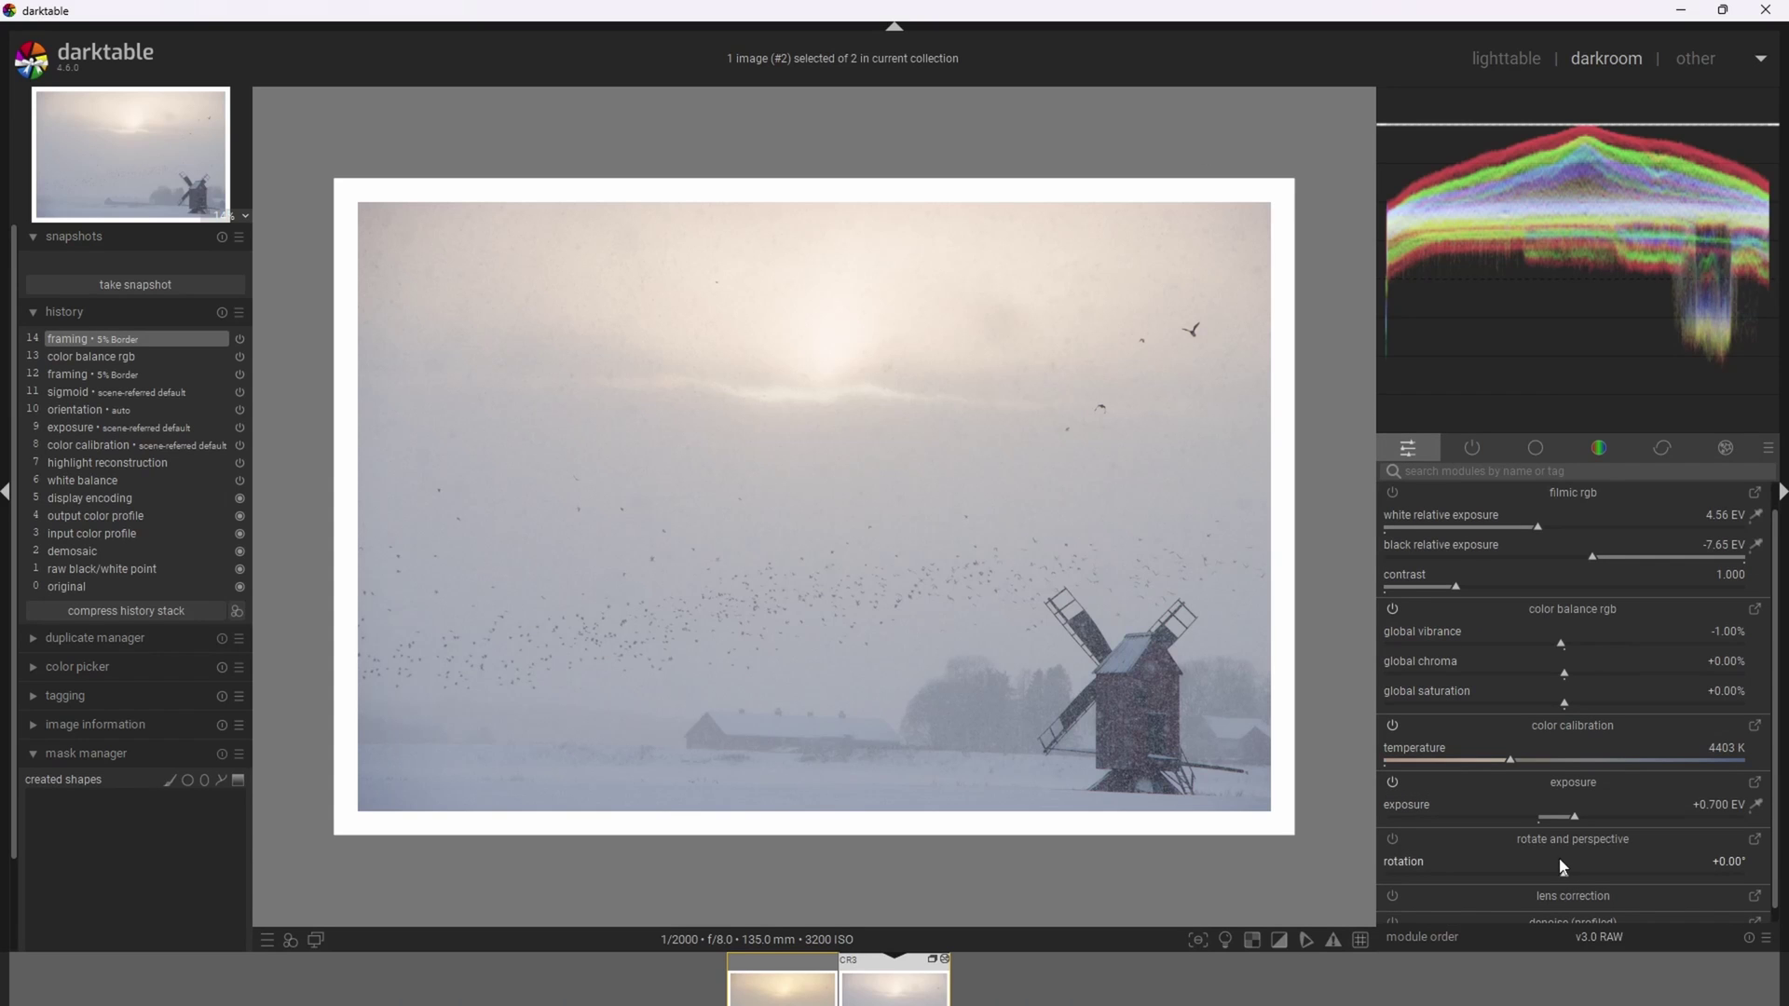
pyautogui.click(1394, 896)
pyautogui.click(1754, 896)
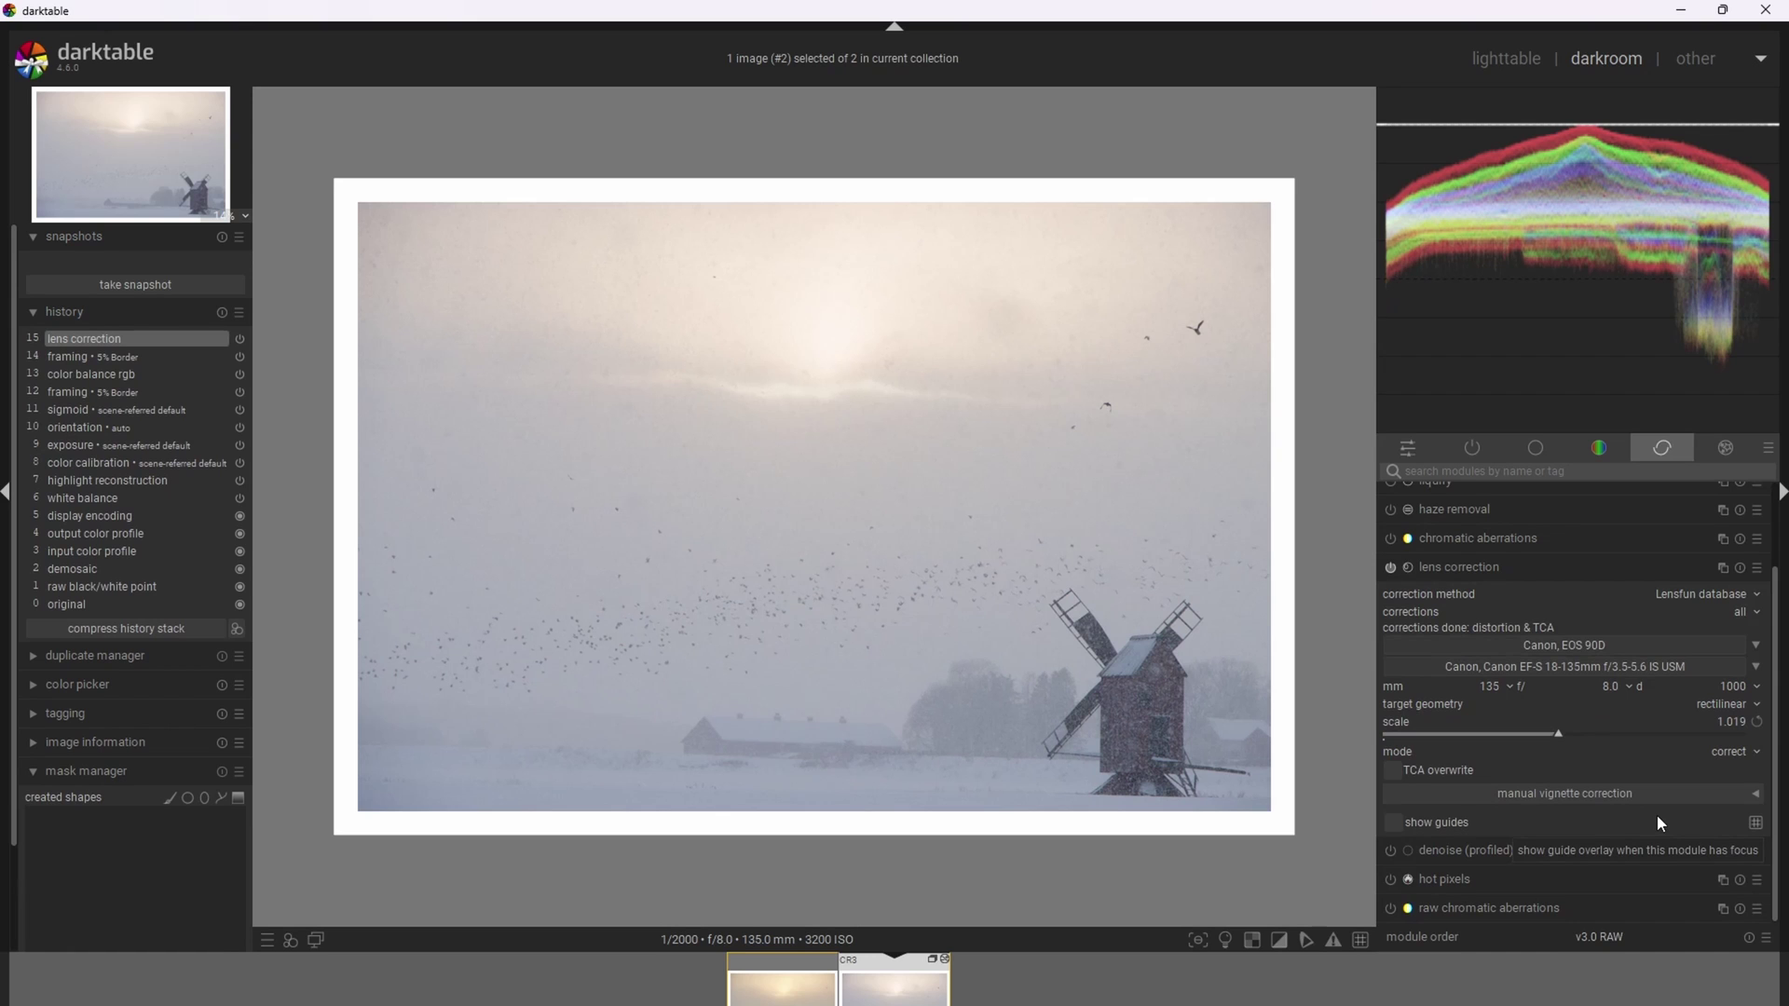
pyautogui.click(1746, 613)
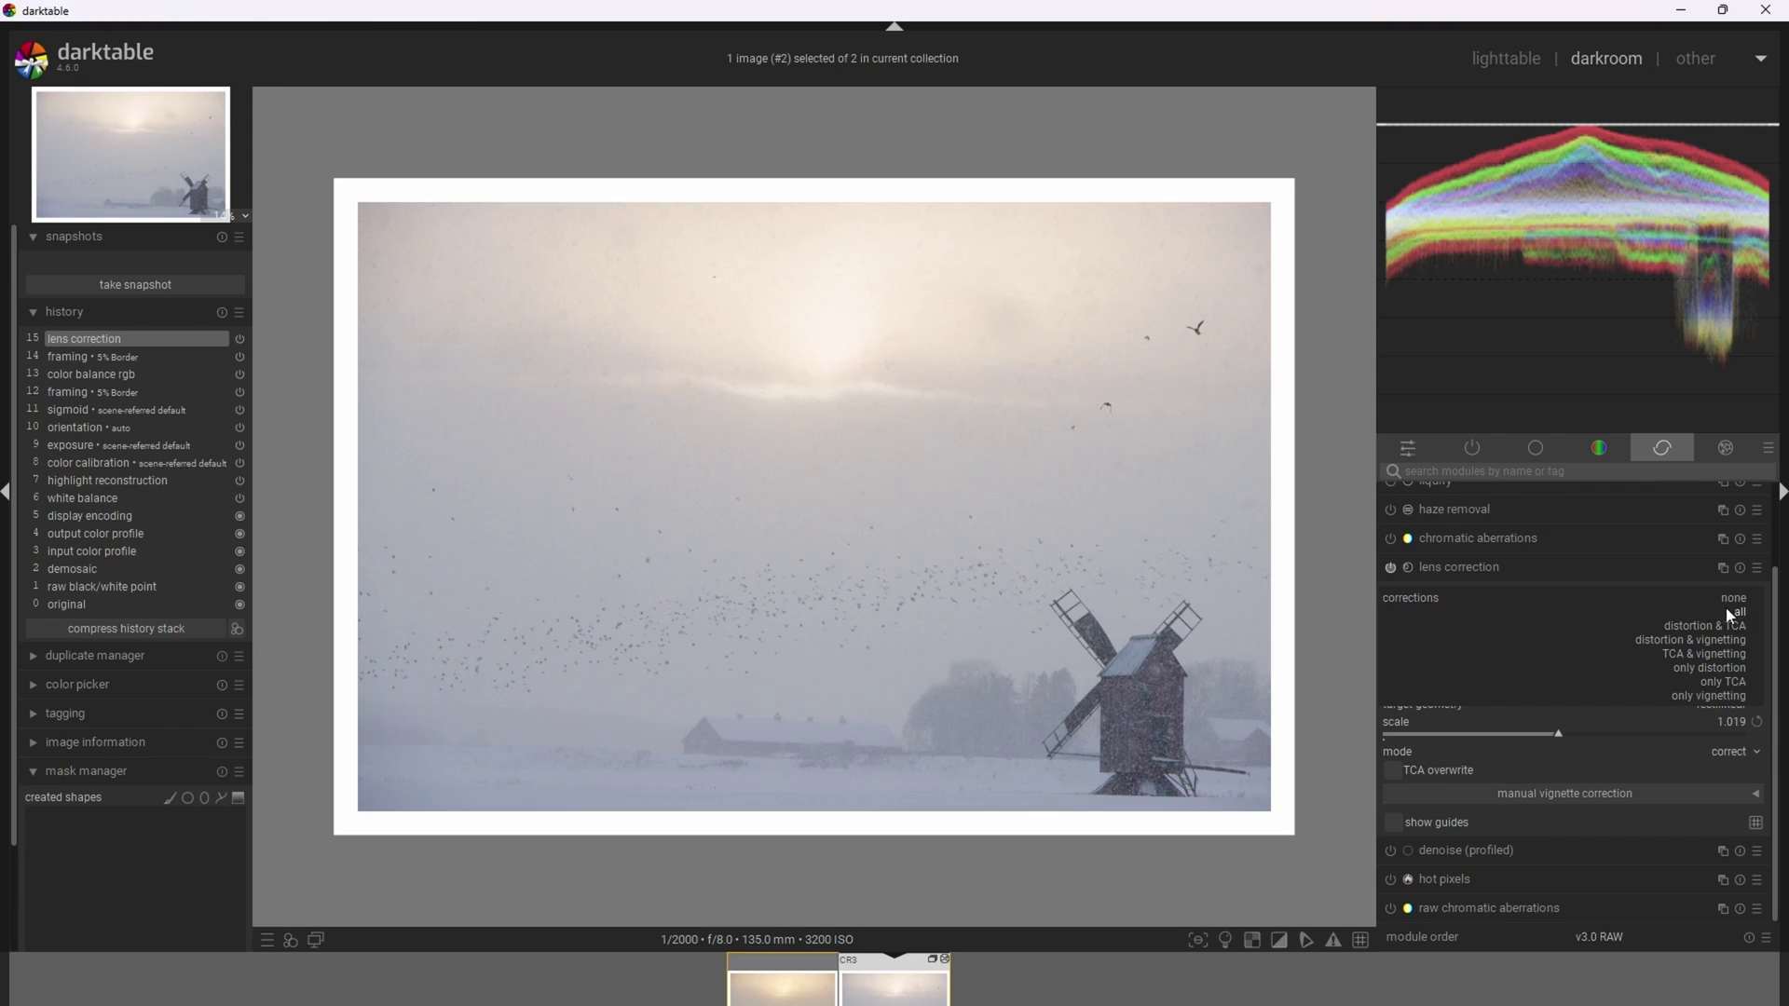
pyautogui.click(1746, 613)
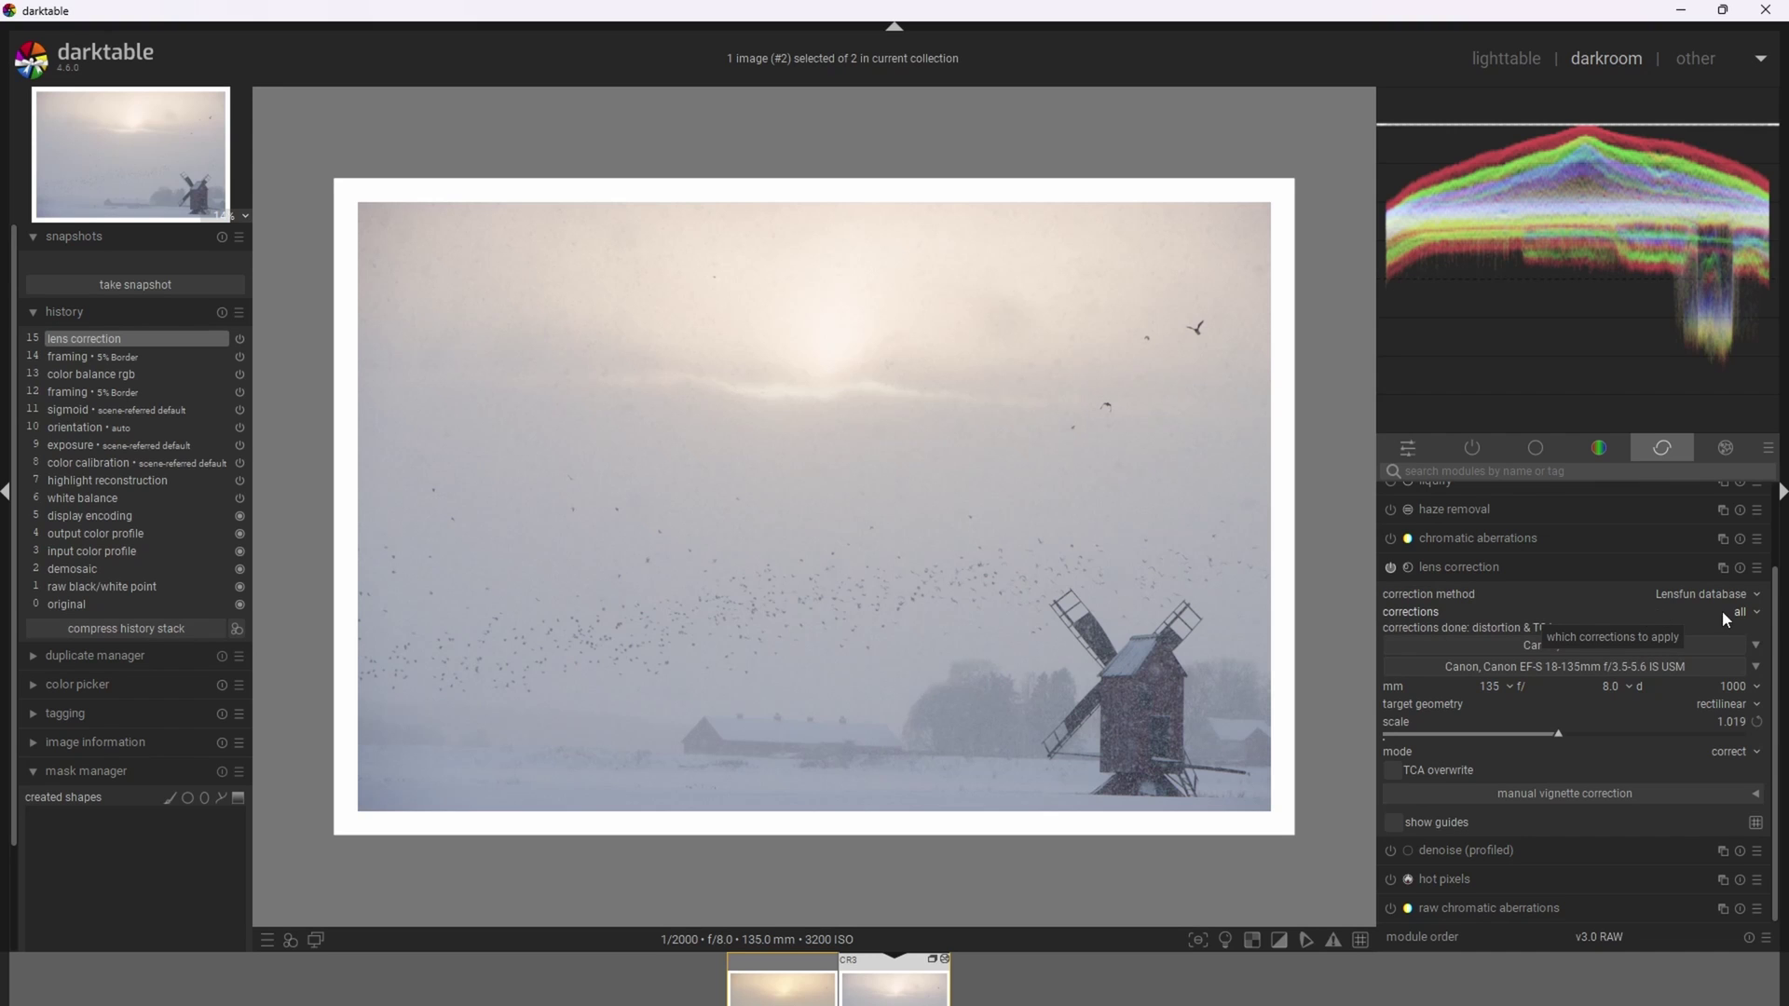
pyautogui.click(1746, 613)
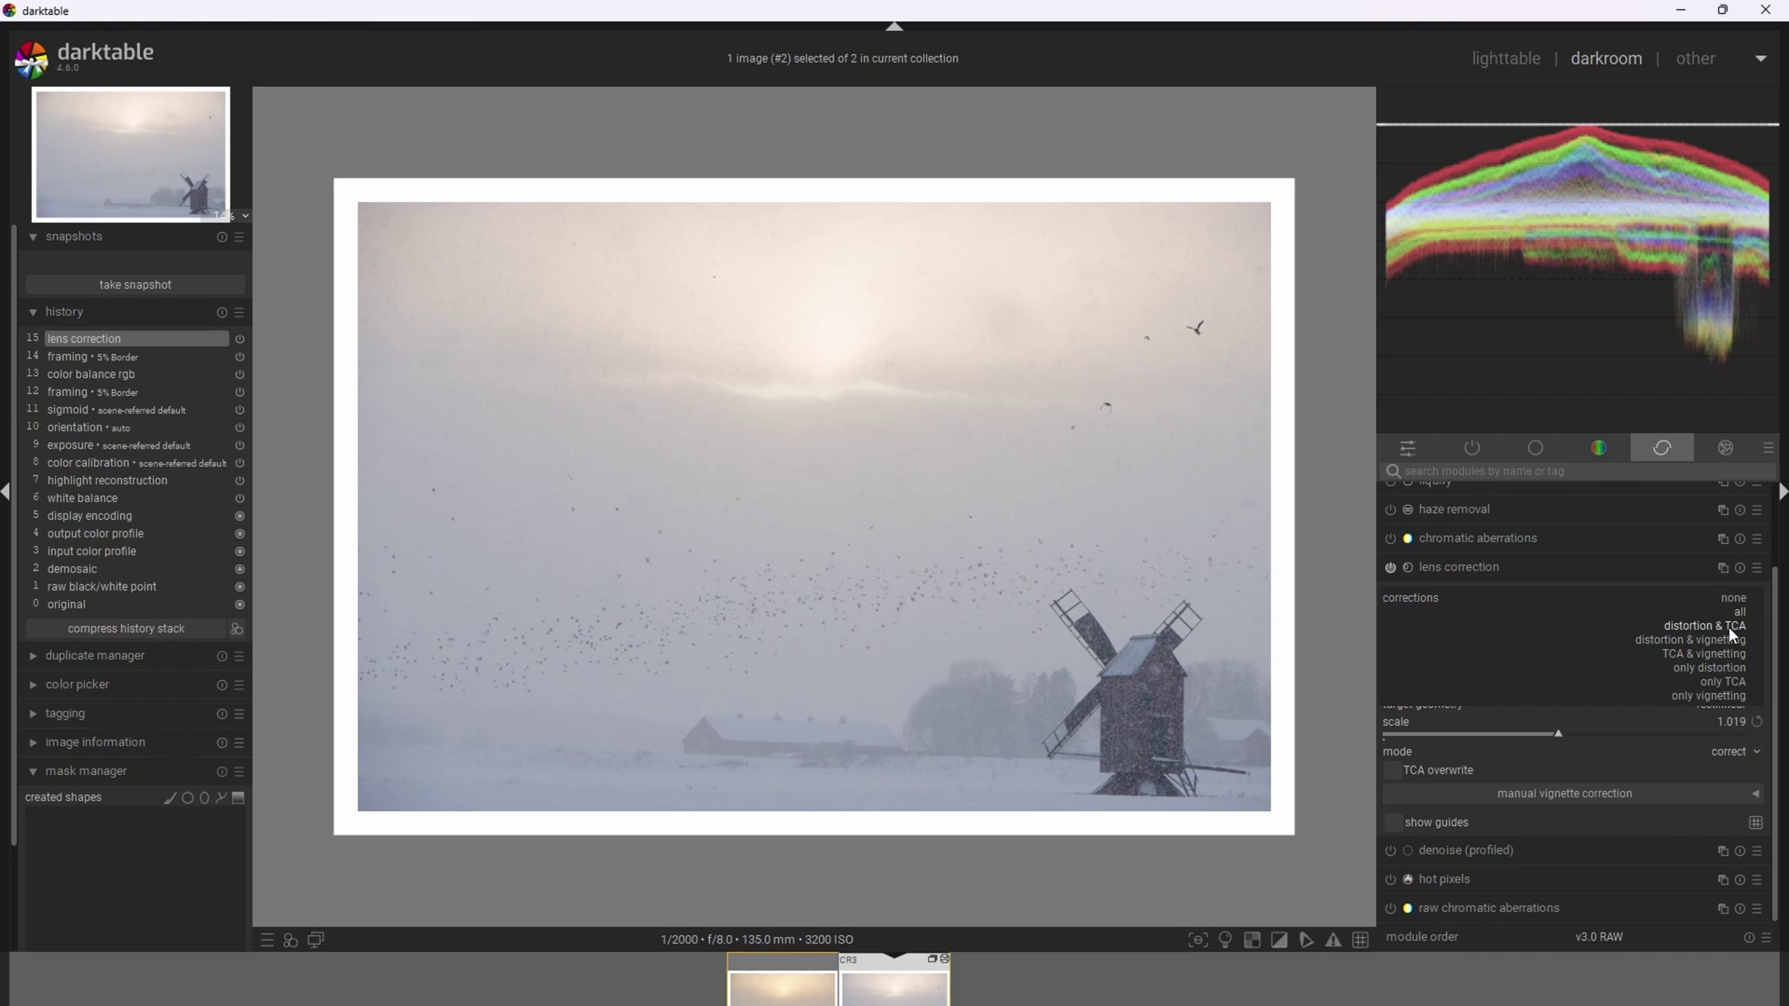
pyautogui.click(1552, 573)
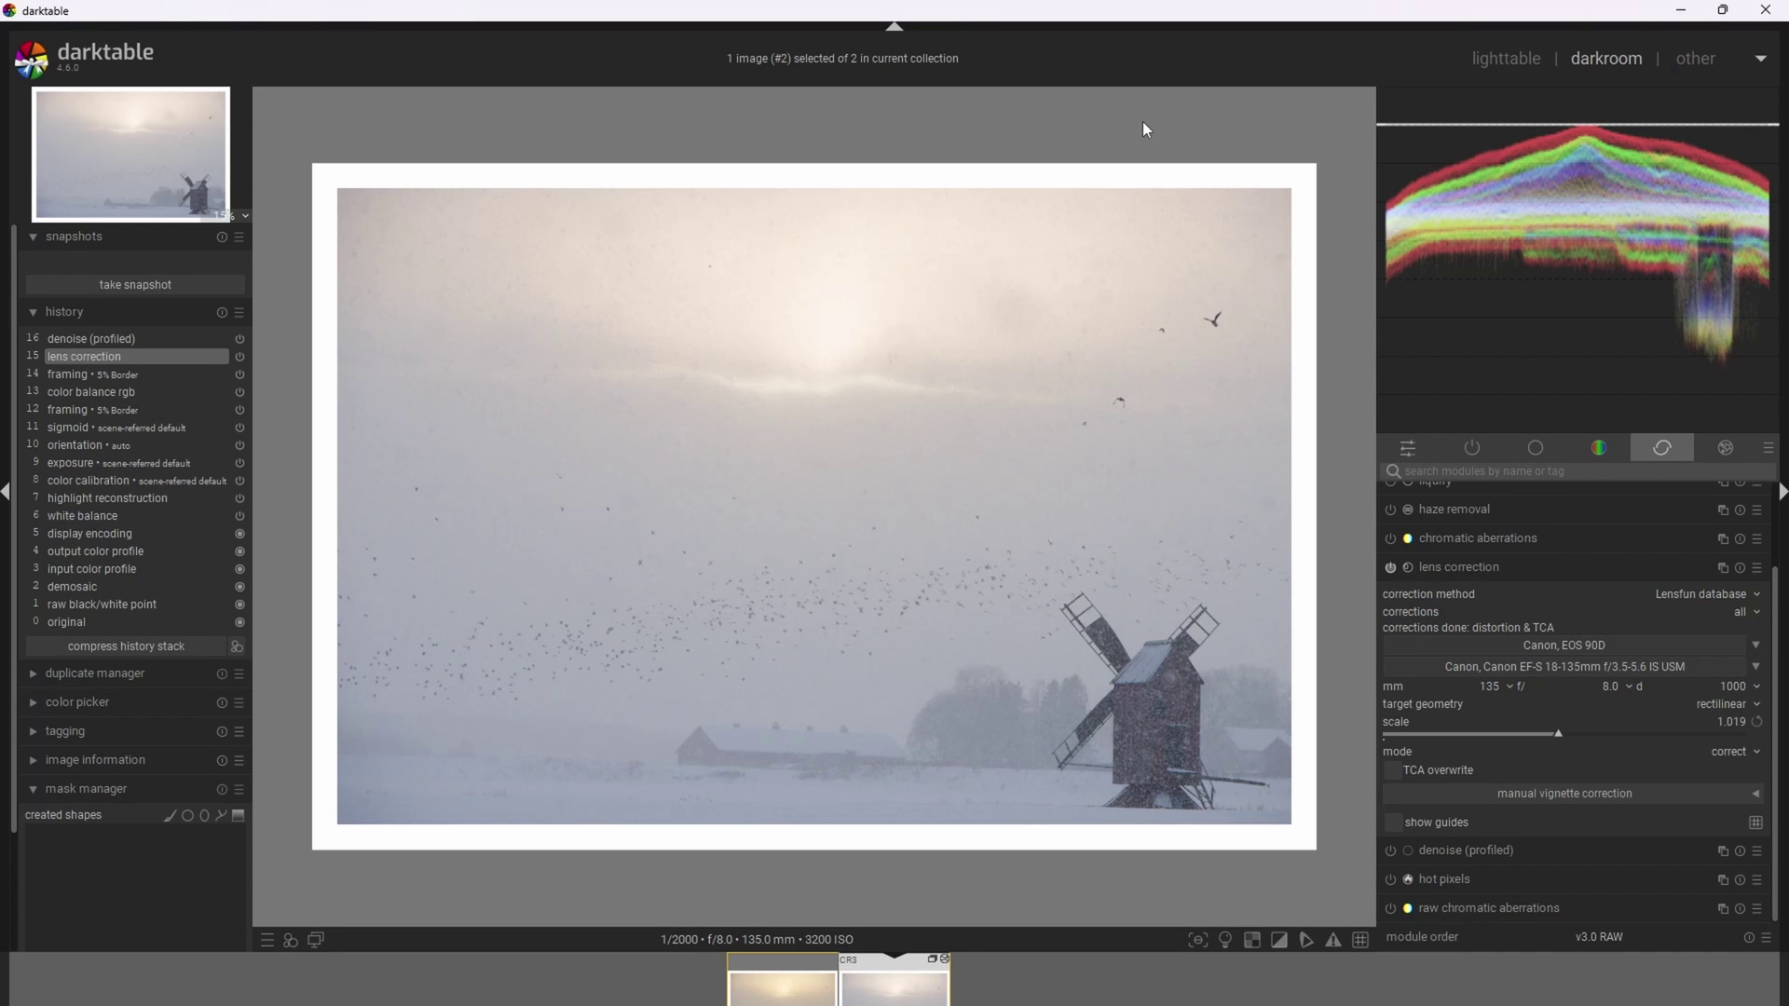
# Enable denoise (profiled) and show the module's full settings
pyautogui.click(1407, 448)
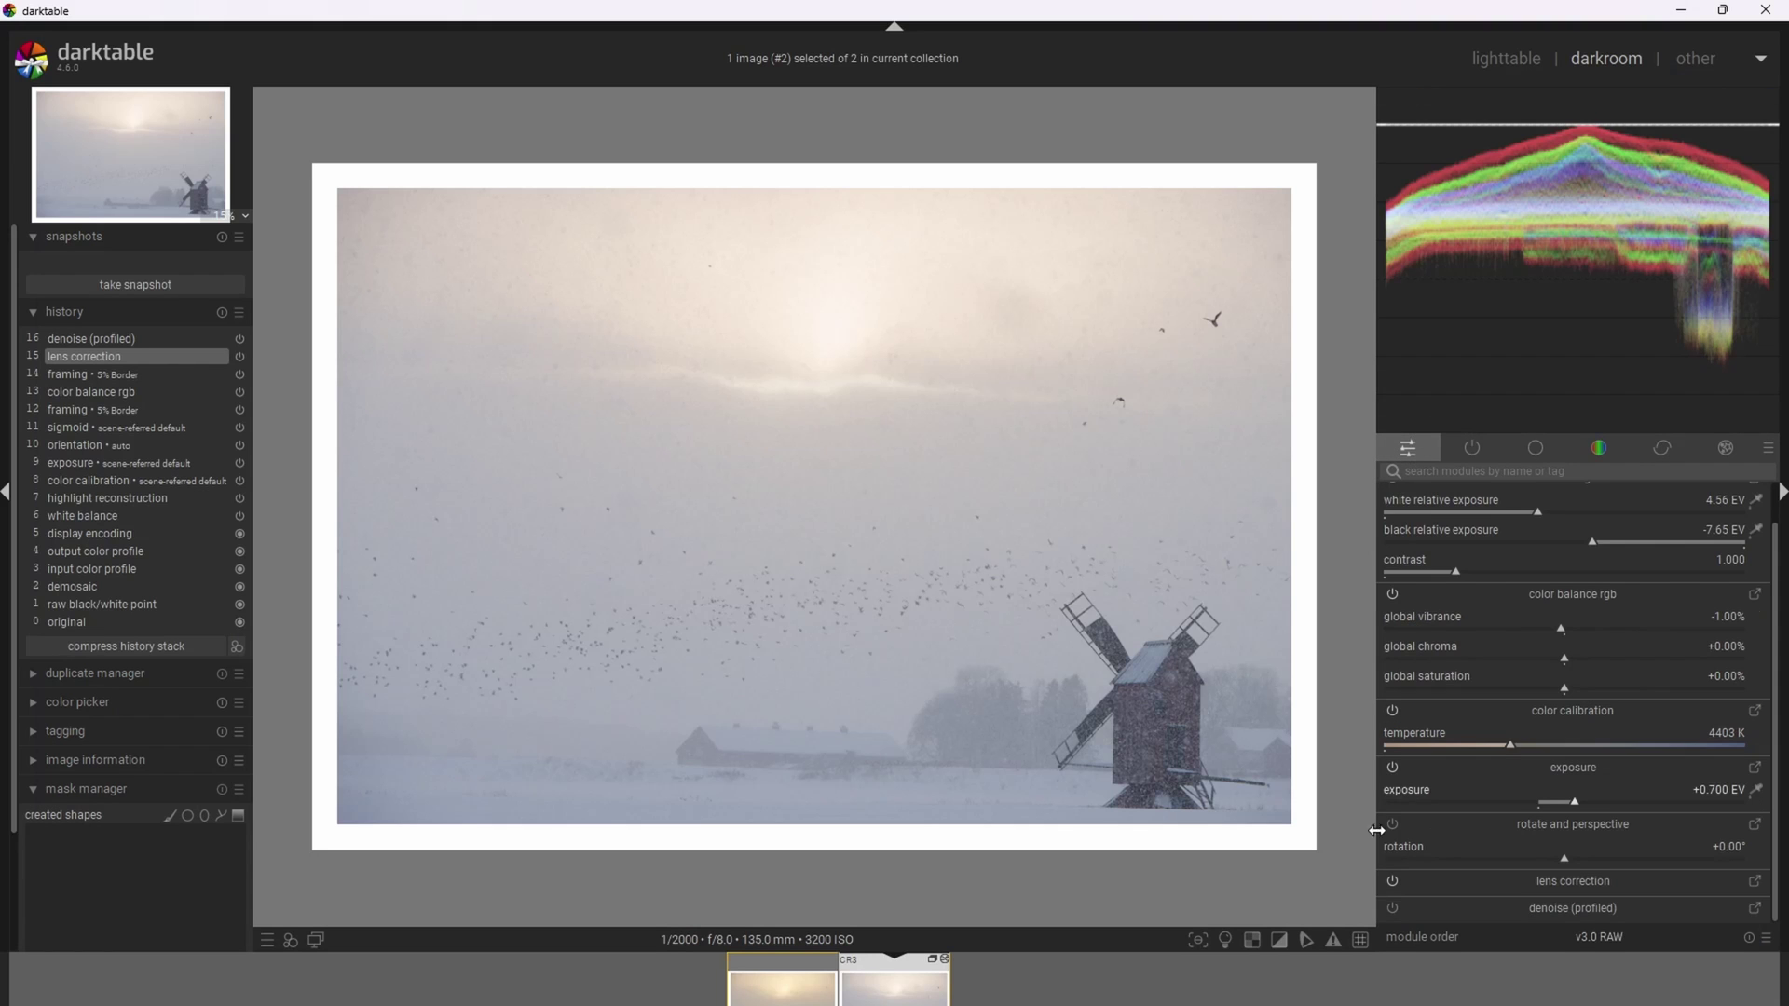
pyautogui.click(1394, 910)
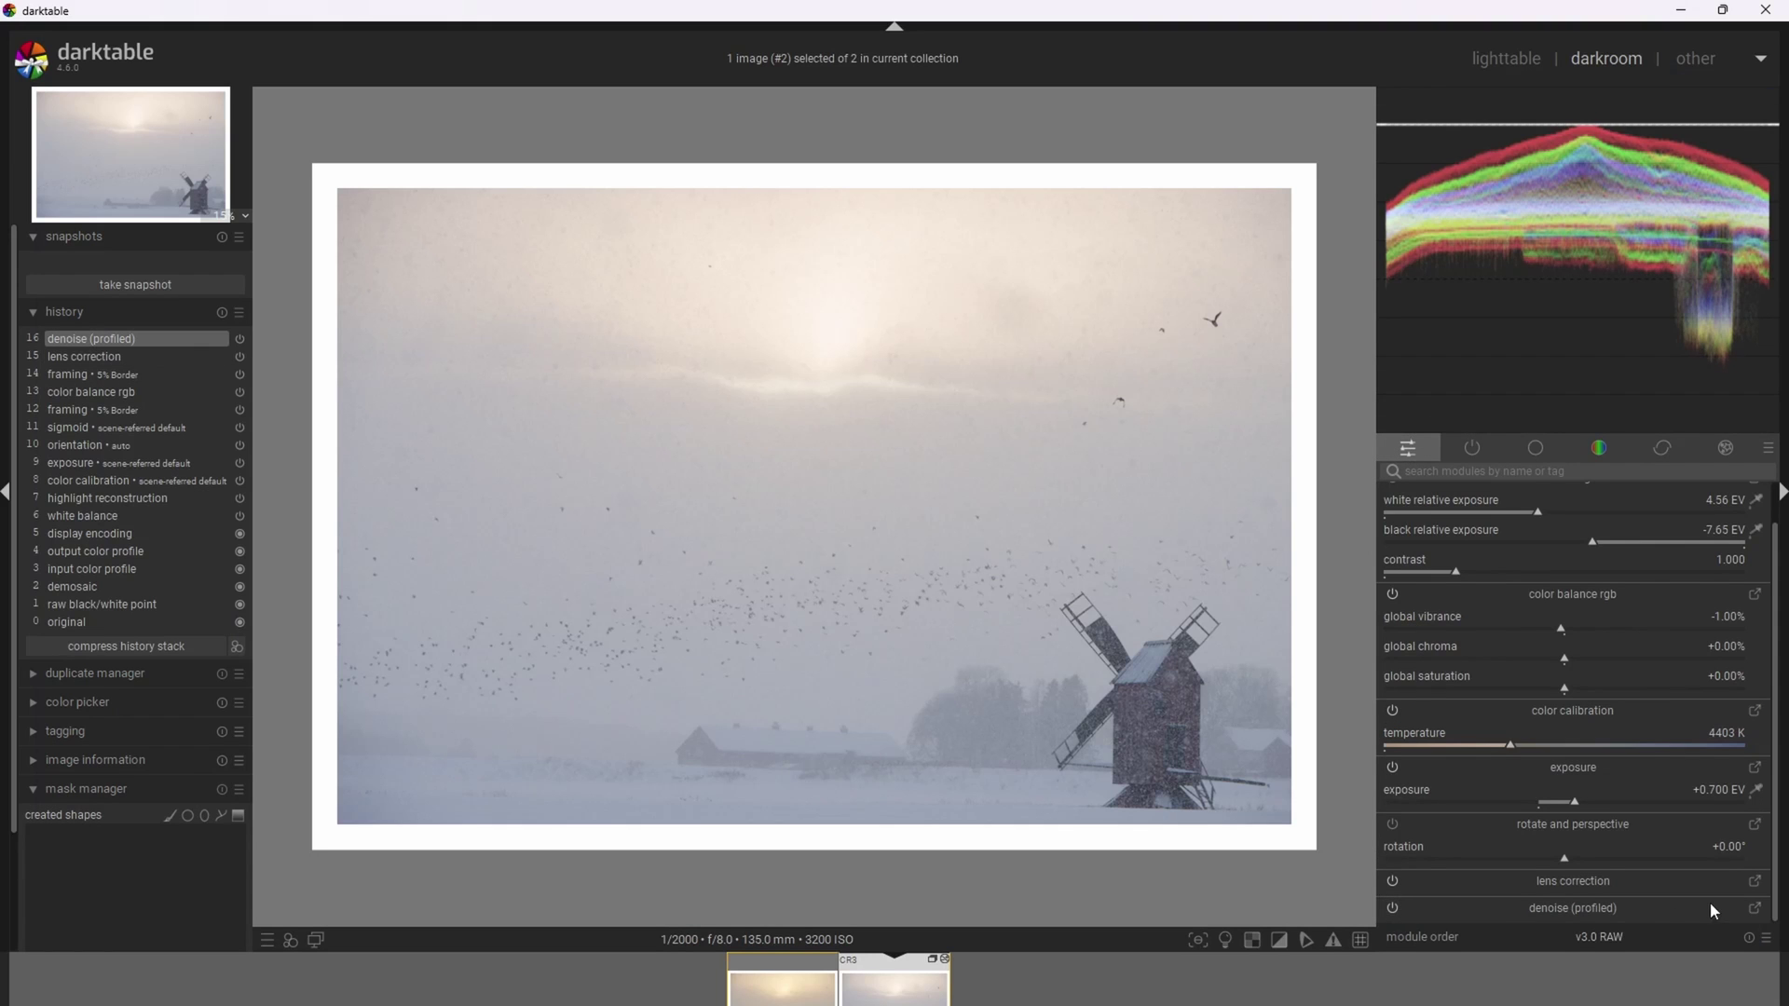
pyautogui.click(1754, 908)
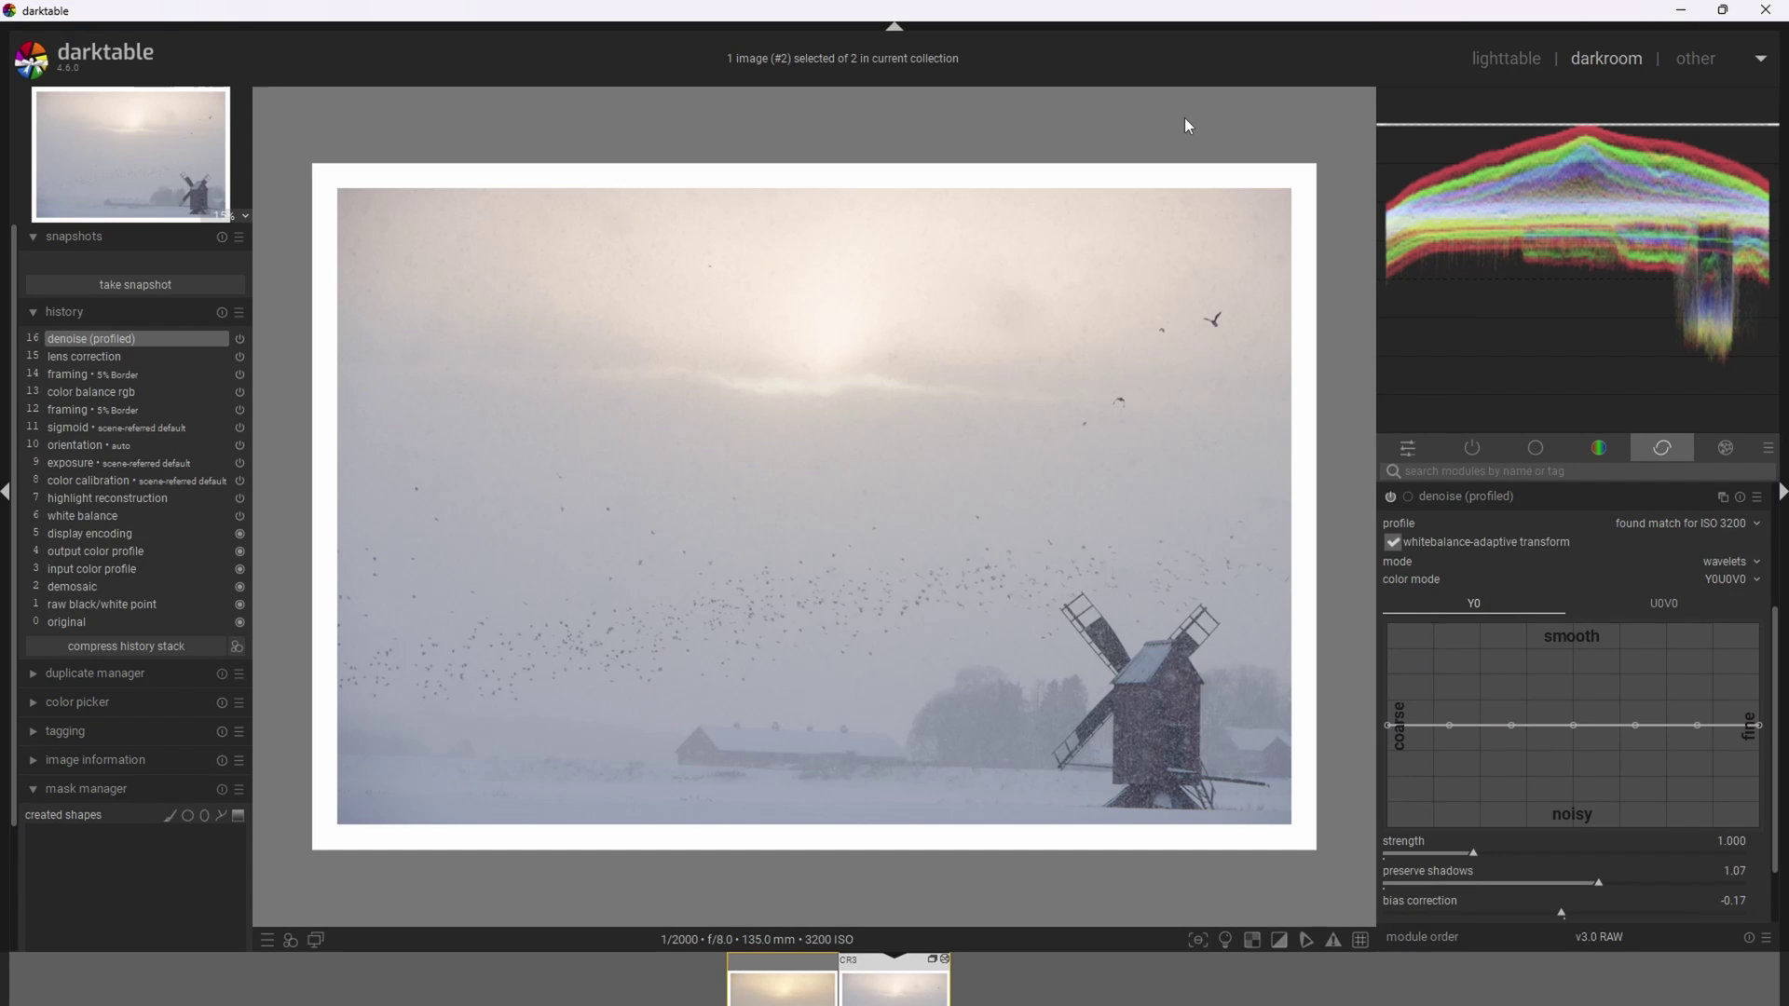
# Show the full exposure module settings and examine the tonal distribution in the scope
pyautogui.click(1410, 450)
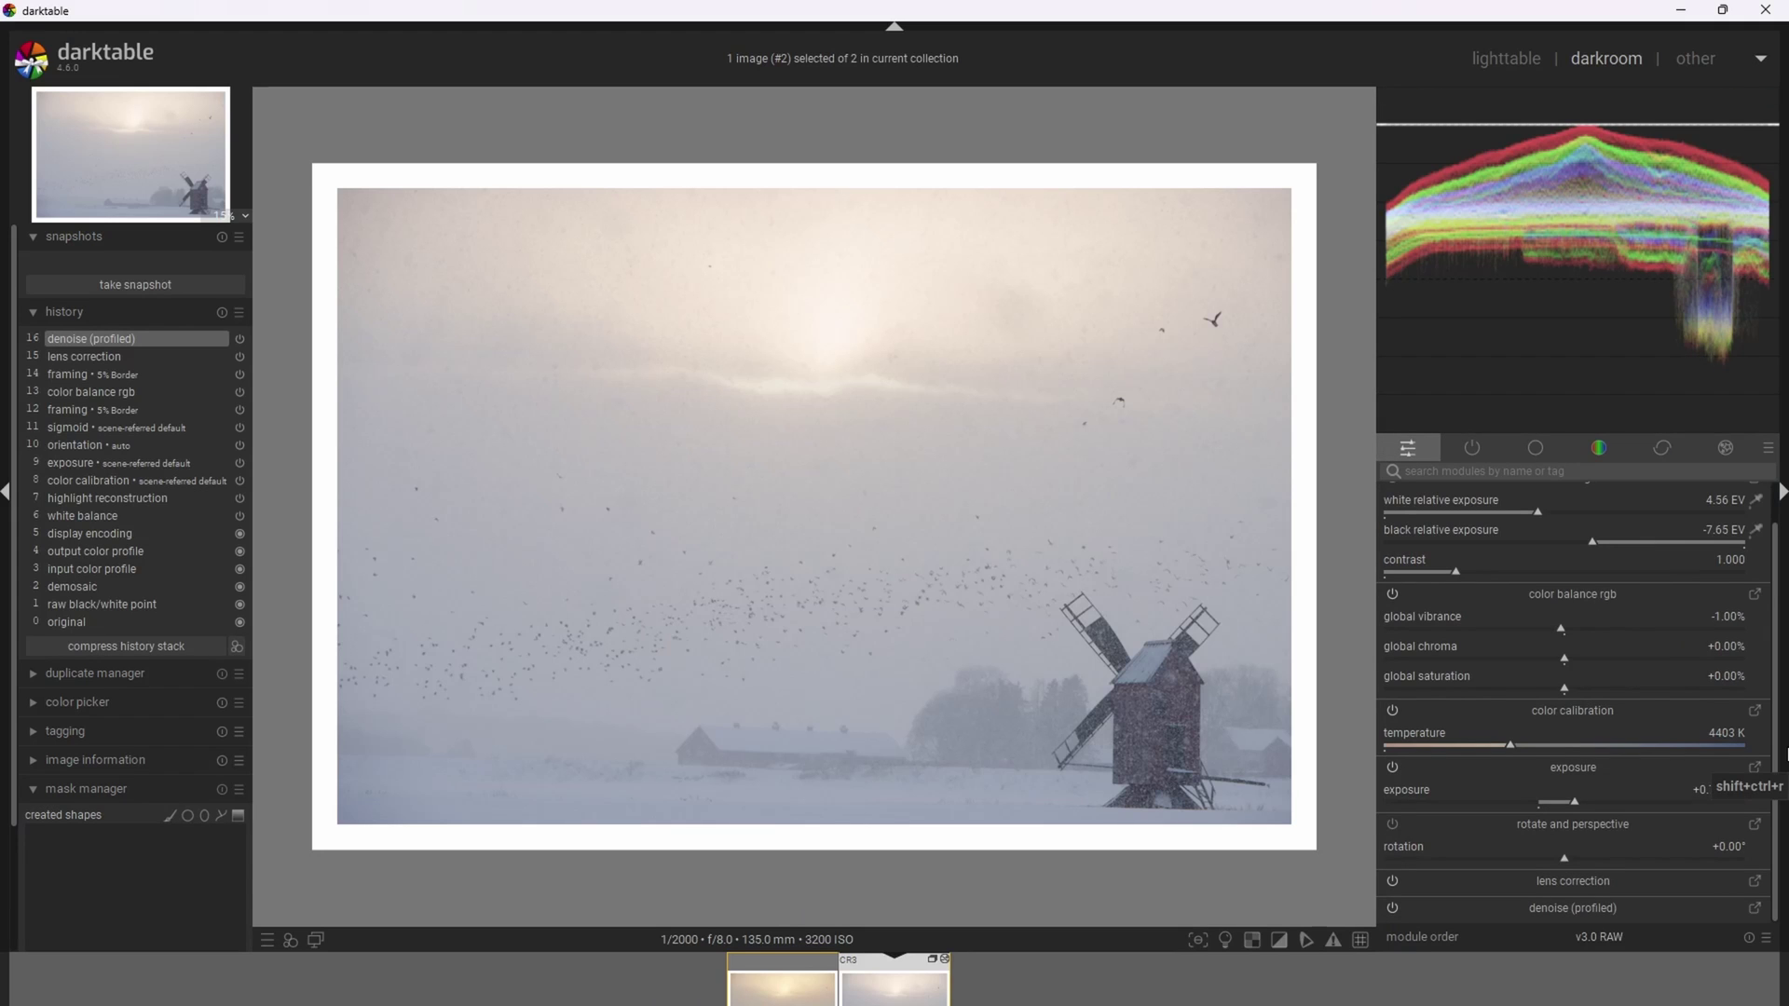
pyautogui.click(1751, 768)
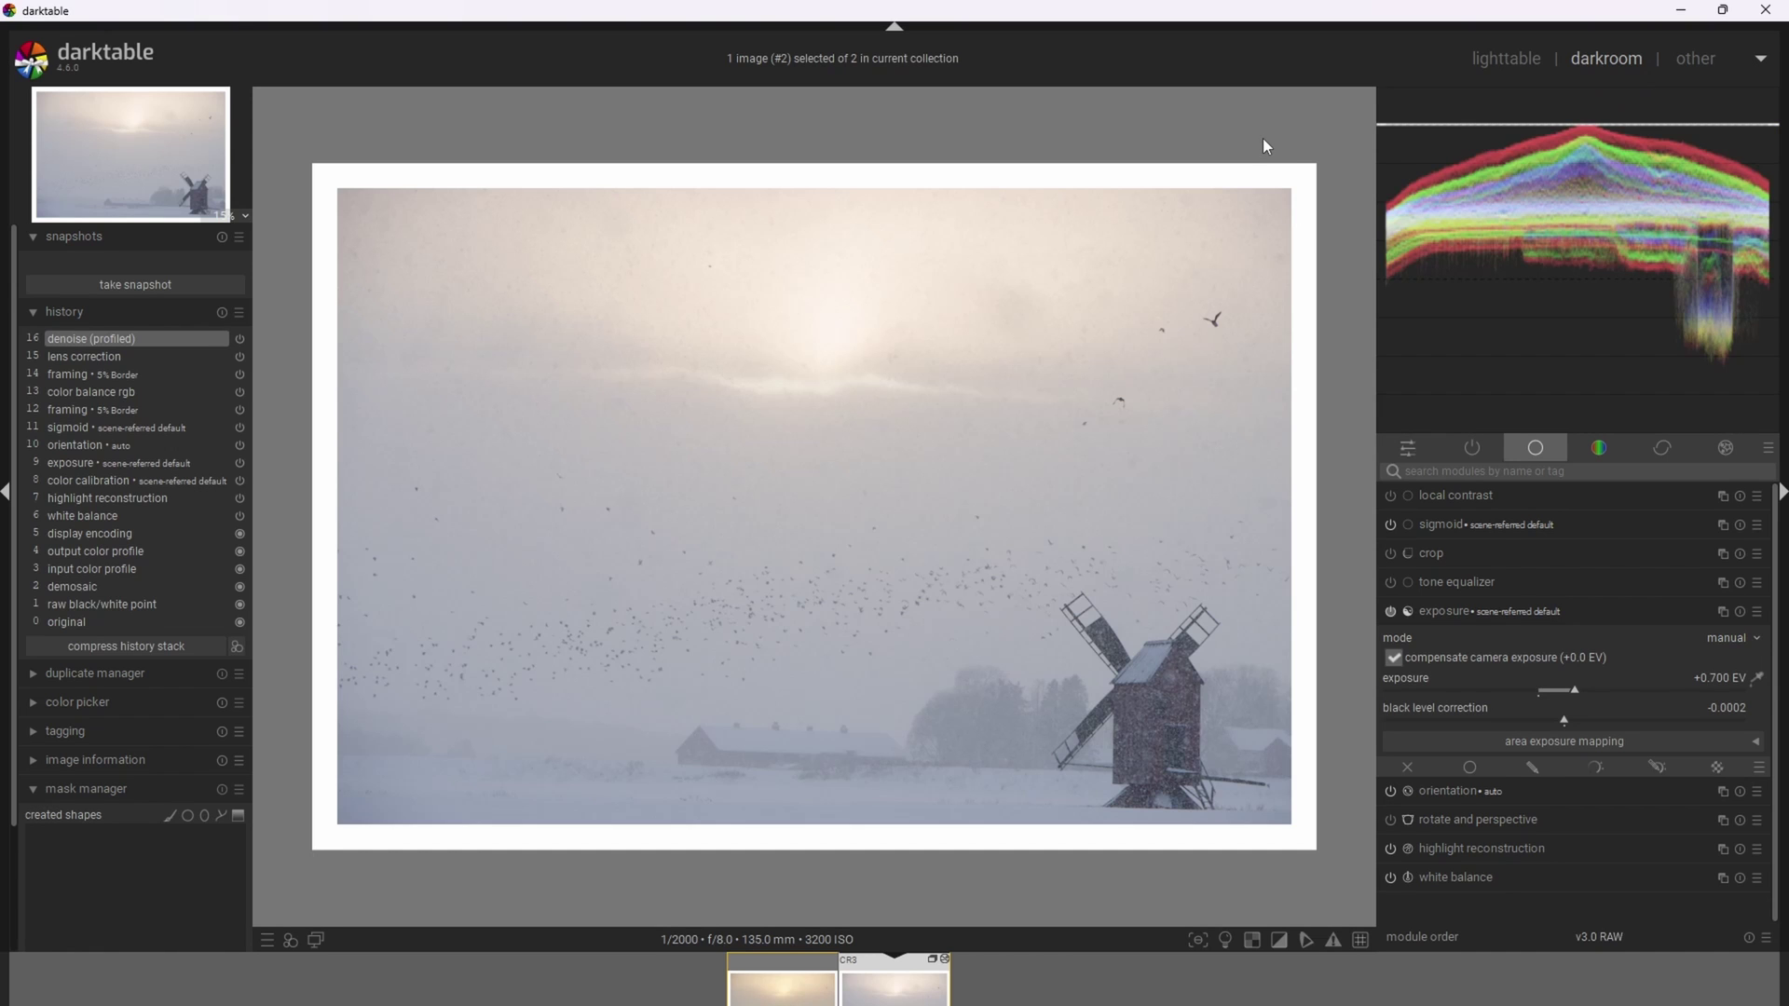
pyautogui.moveTo(1502, 278)
pyautogui.moveTo(1517, 357)
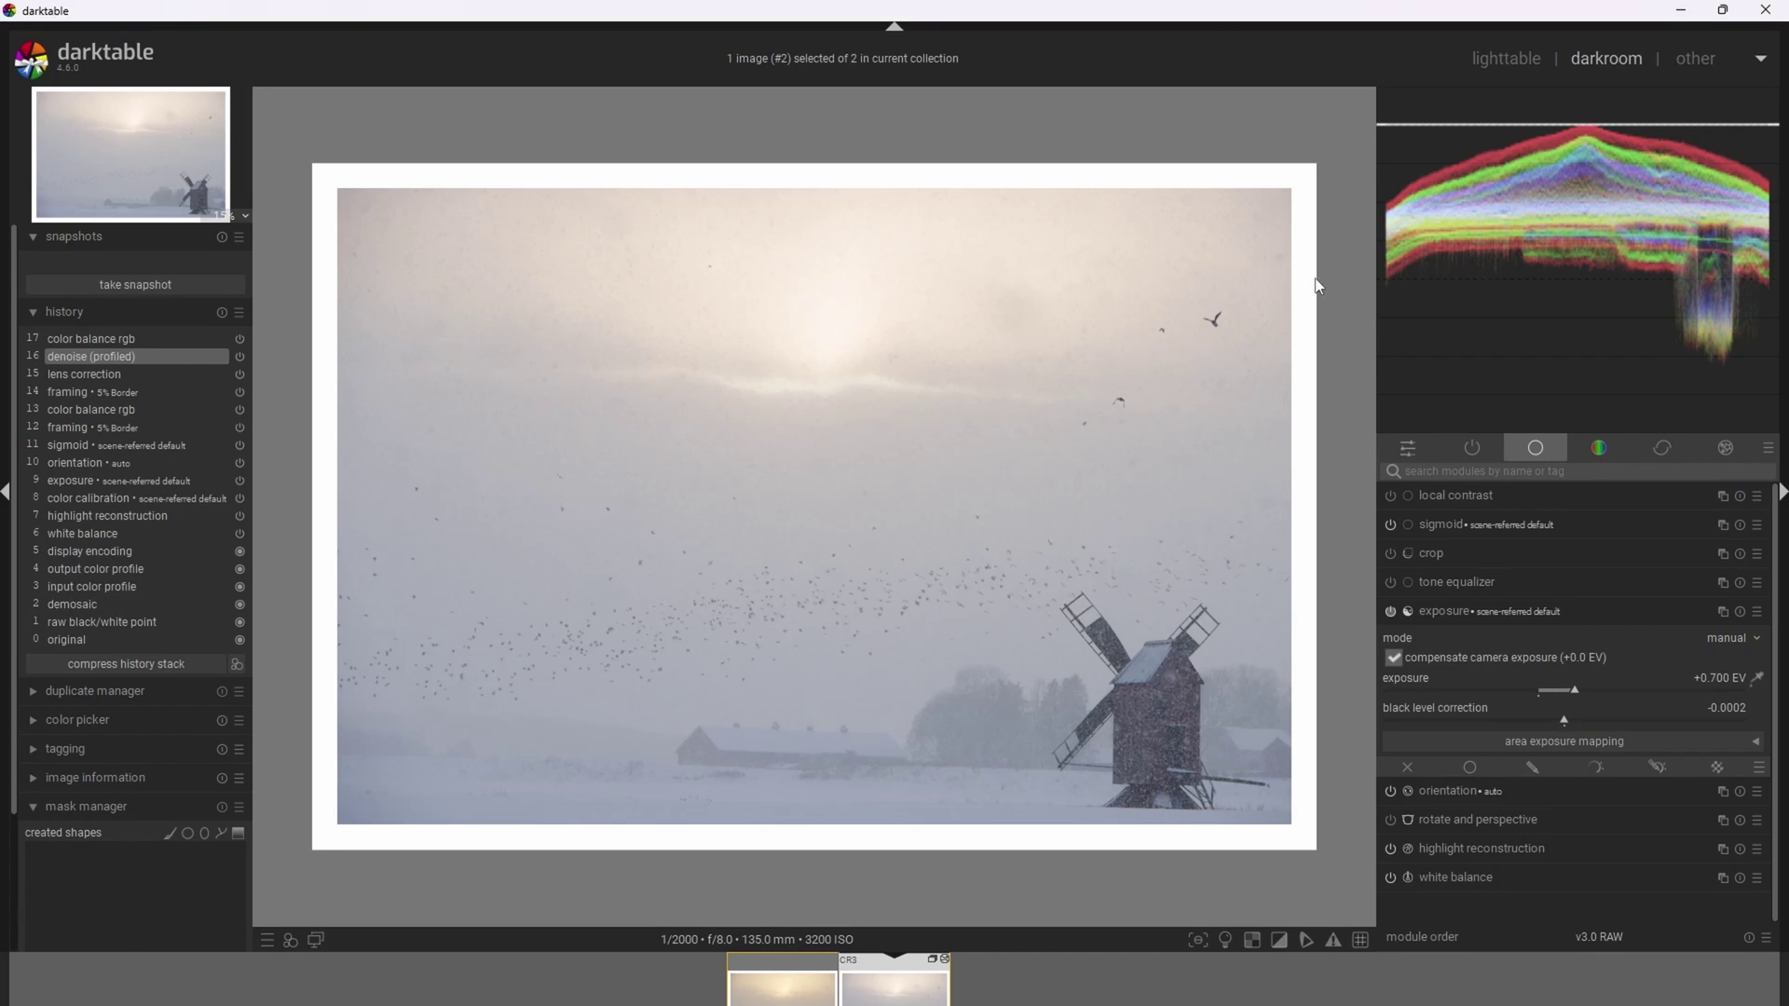
# In color balance rgb, raise perceptual saturation to +39.49% for shadows, +29.23% for mid-tones and +7.69% for highlights
pyautogui.click(1406, 448)
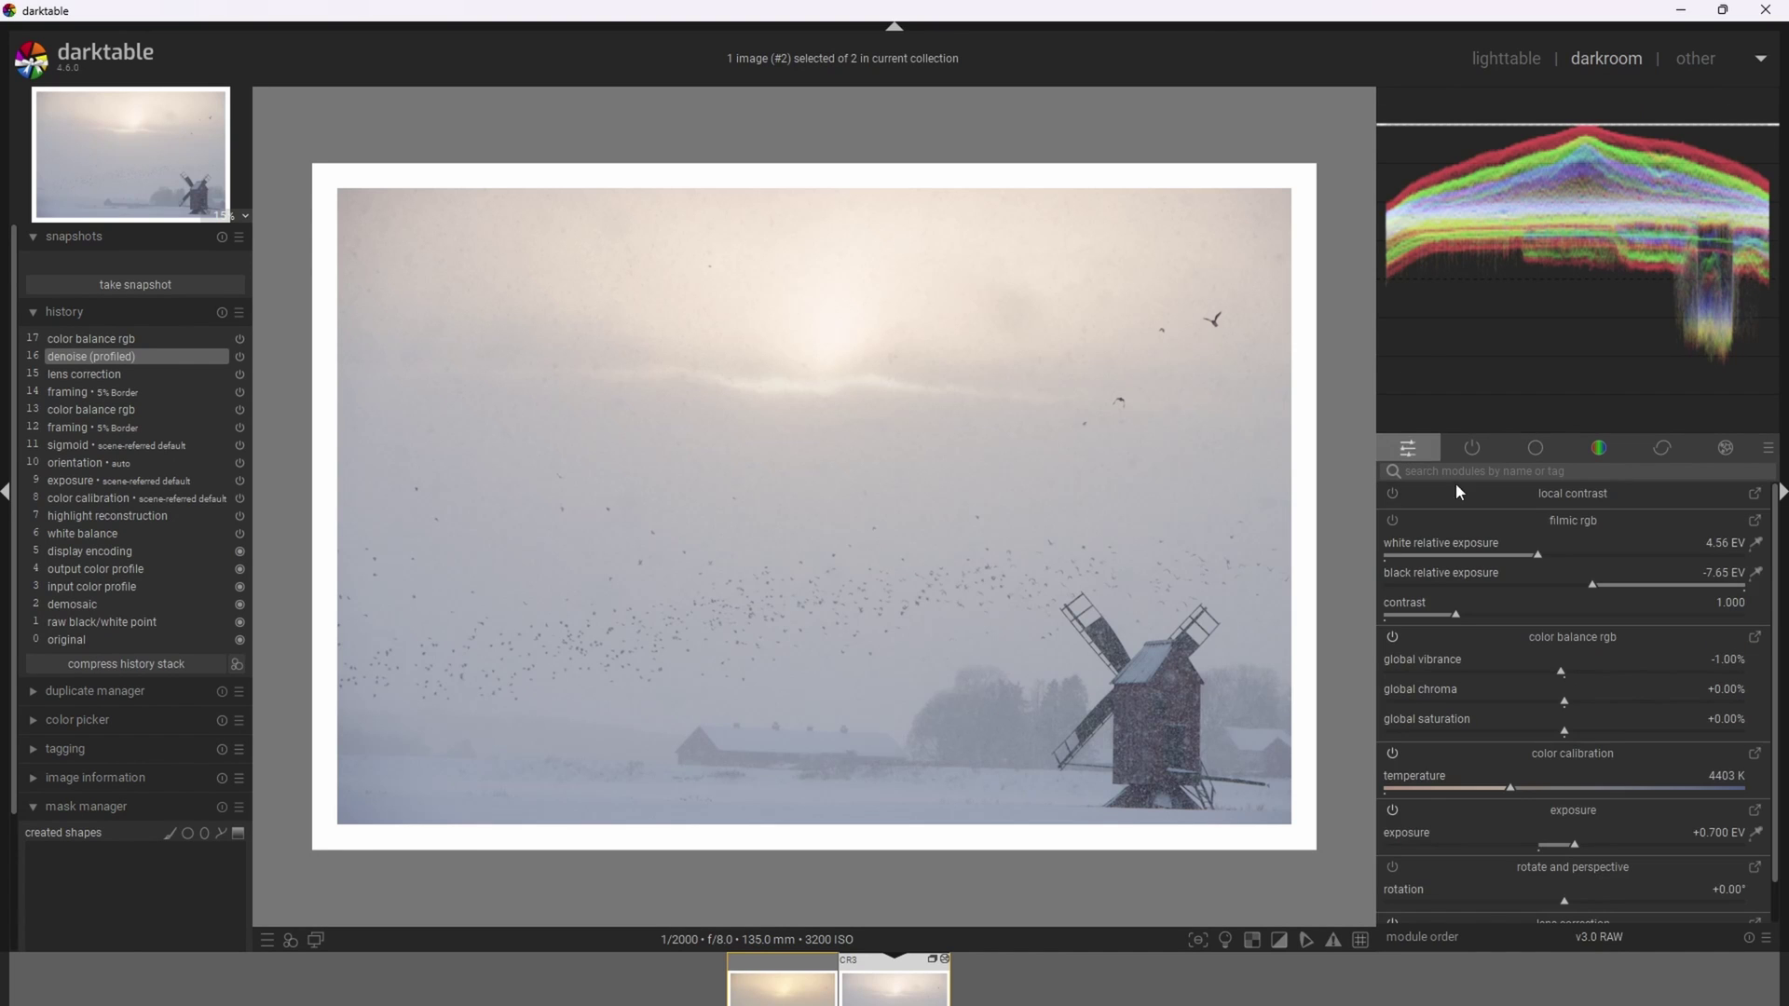
pyautogui.click(1753, 636)
pyautogui.scroll(-4, 1590, 609)
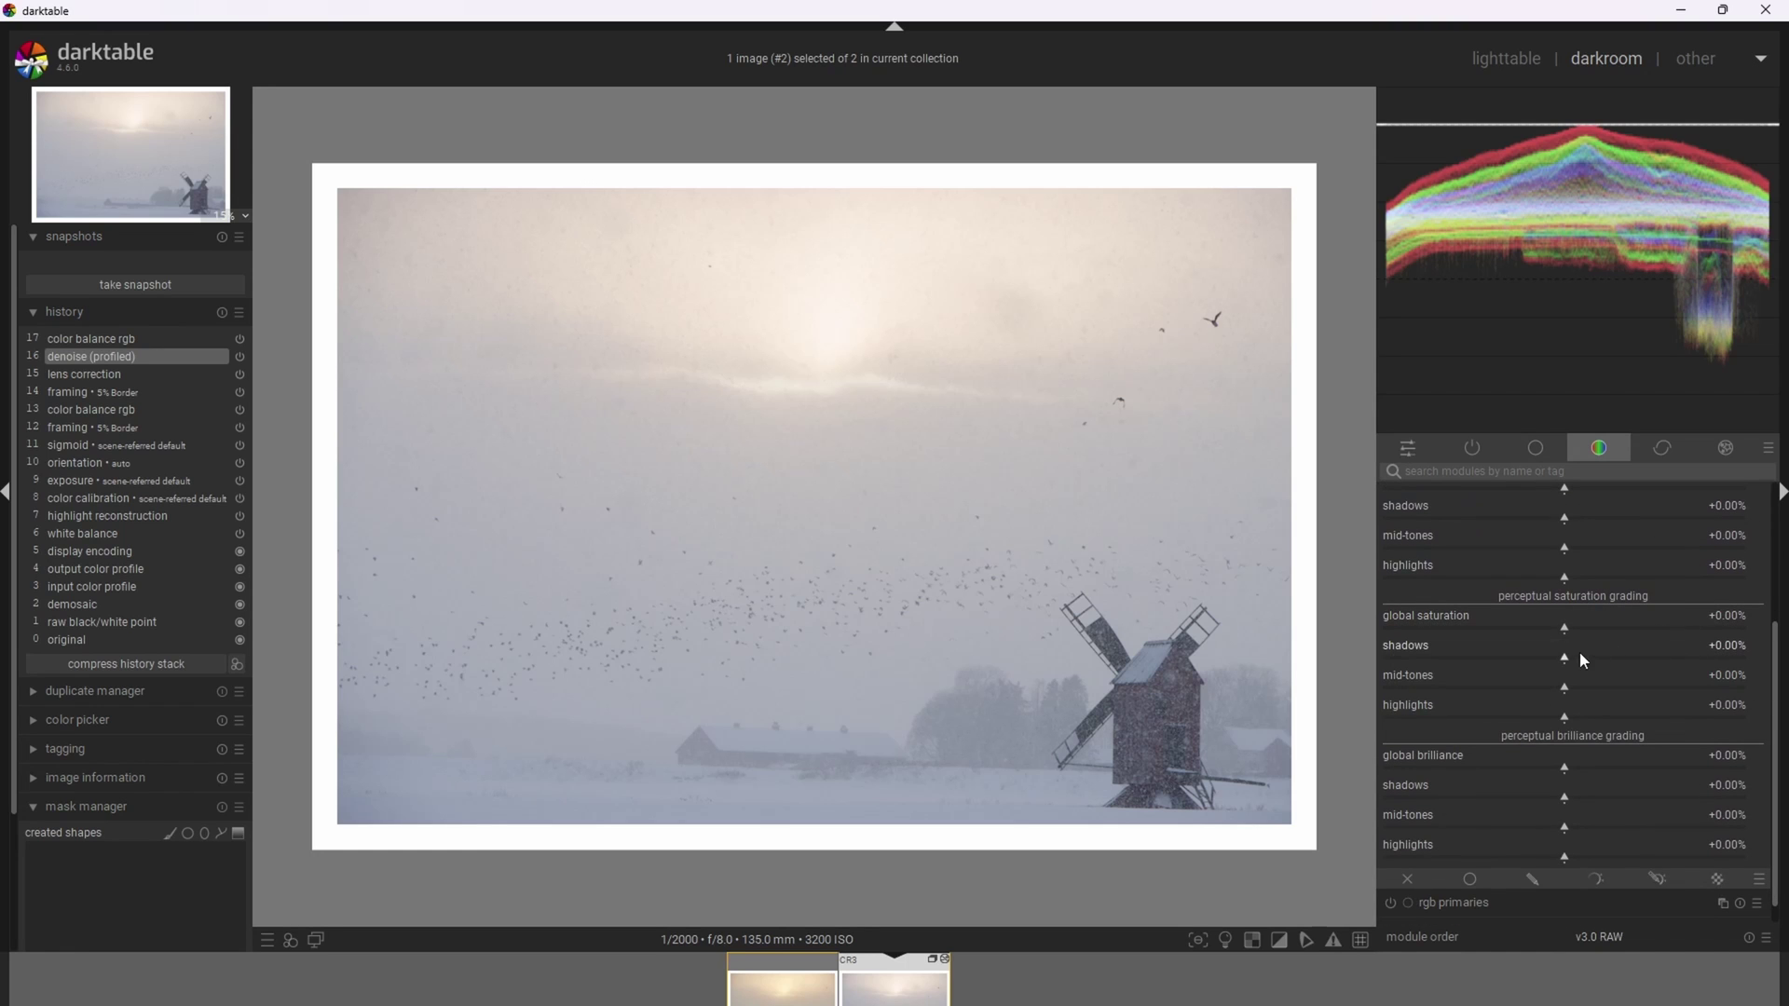
pyautogui.moveTo(1567, 654); pyautogui.dragTo(1581, 723)
# Raise global chroma to +5.38% and global vibrance to +8.97% in color balance rgb
pyautogui.scroll(3, 1692, 652)
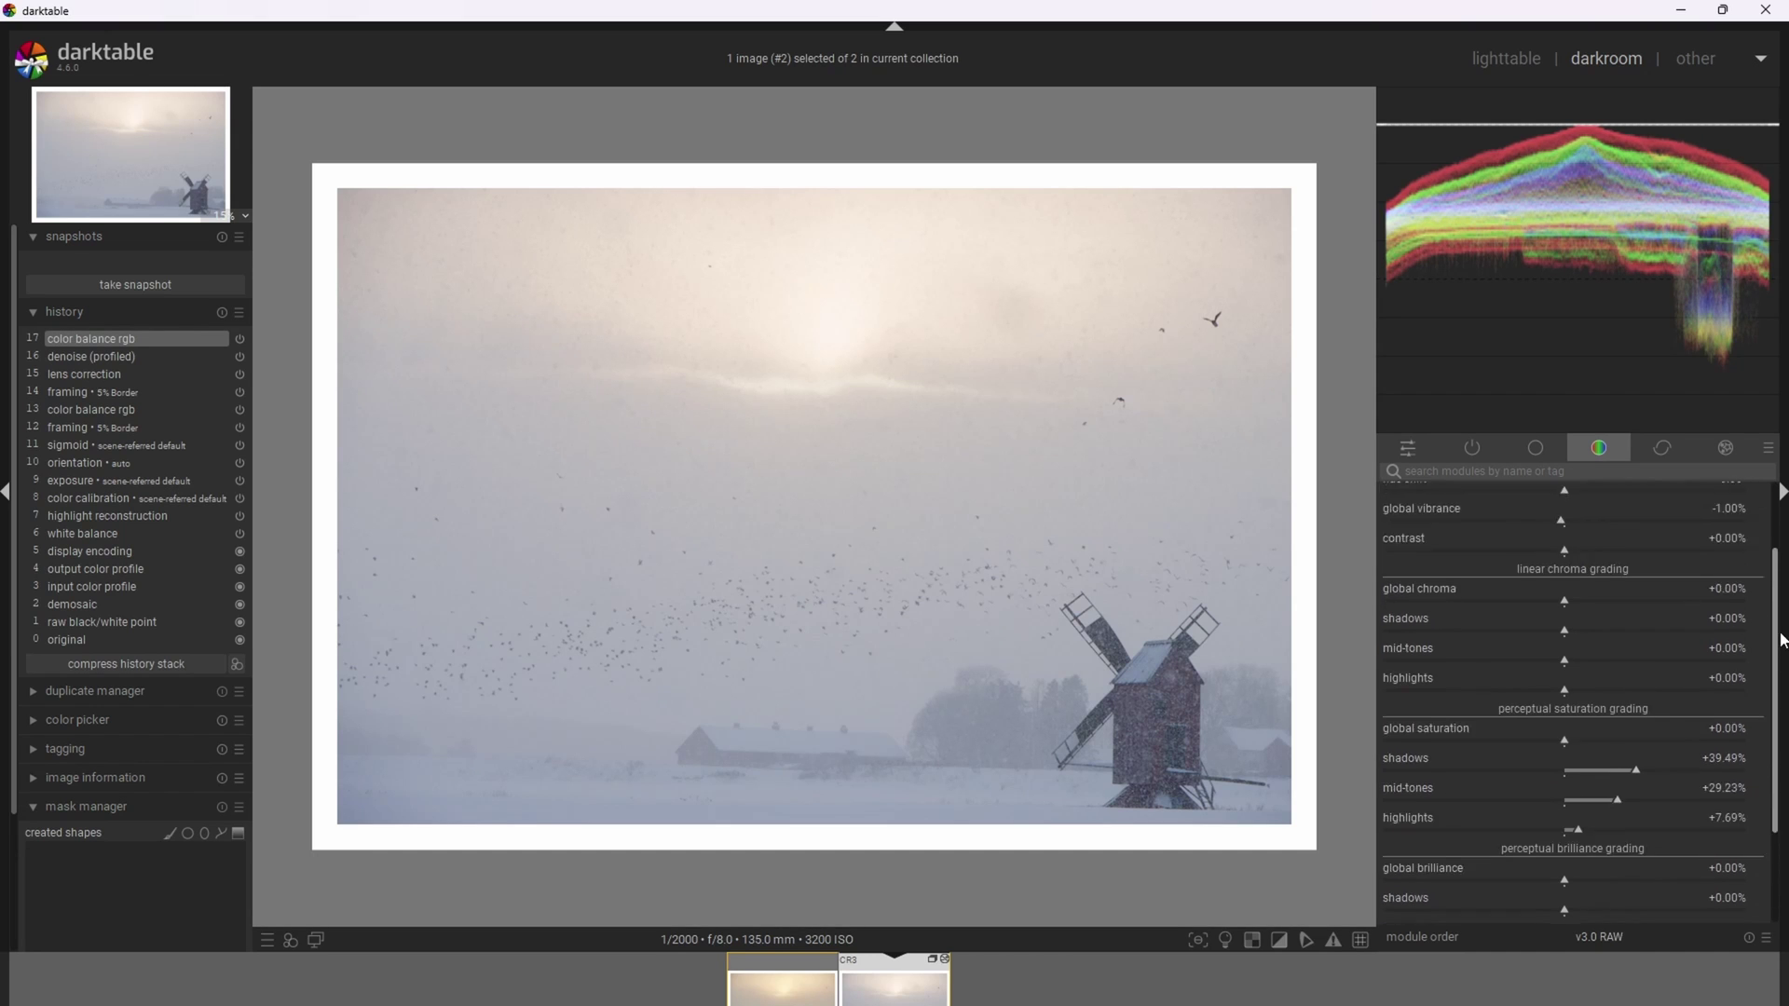
pyautogui.moveTo(1565, 626); pyautogui.dragTo(1590, 634)
pyautogui.moveTo(1566, 549); pyautogui.dragTo(1596, 556)
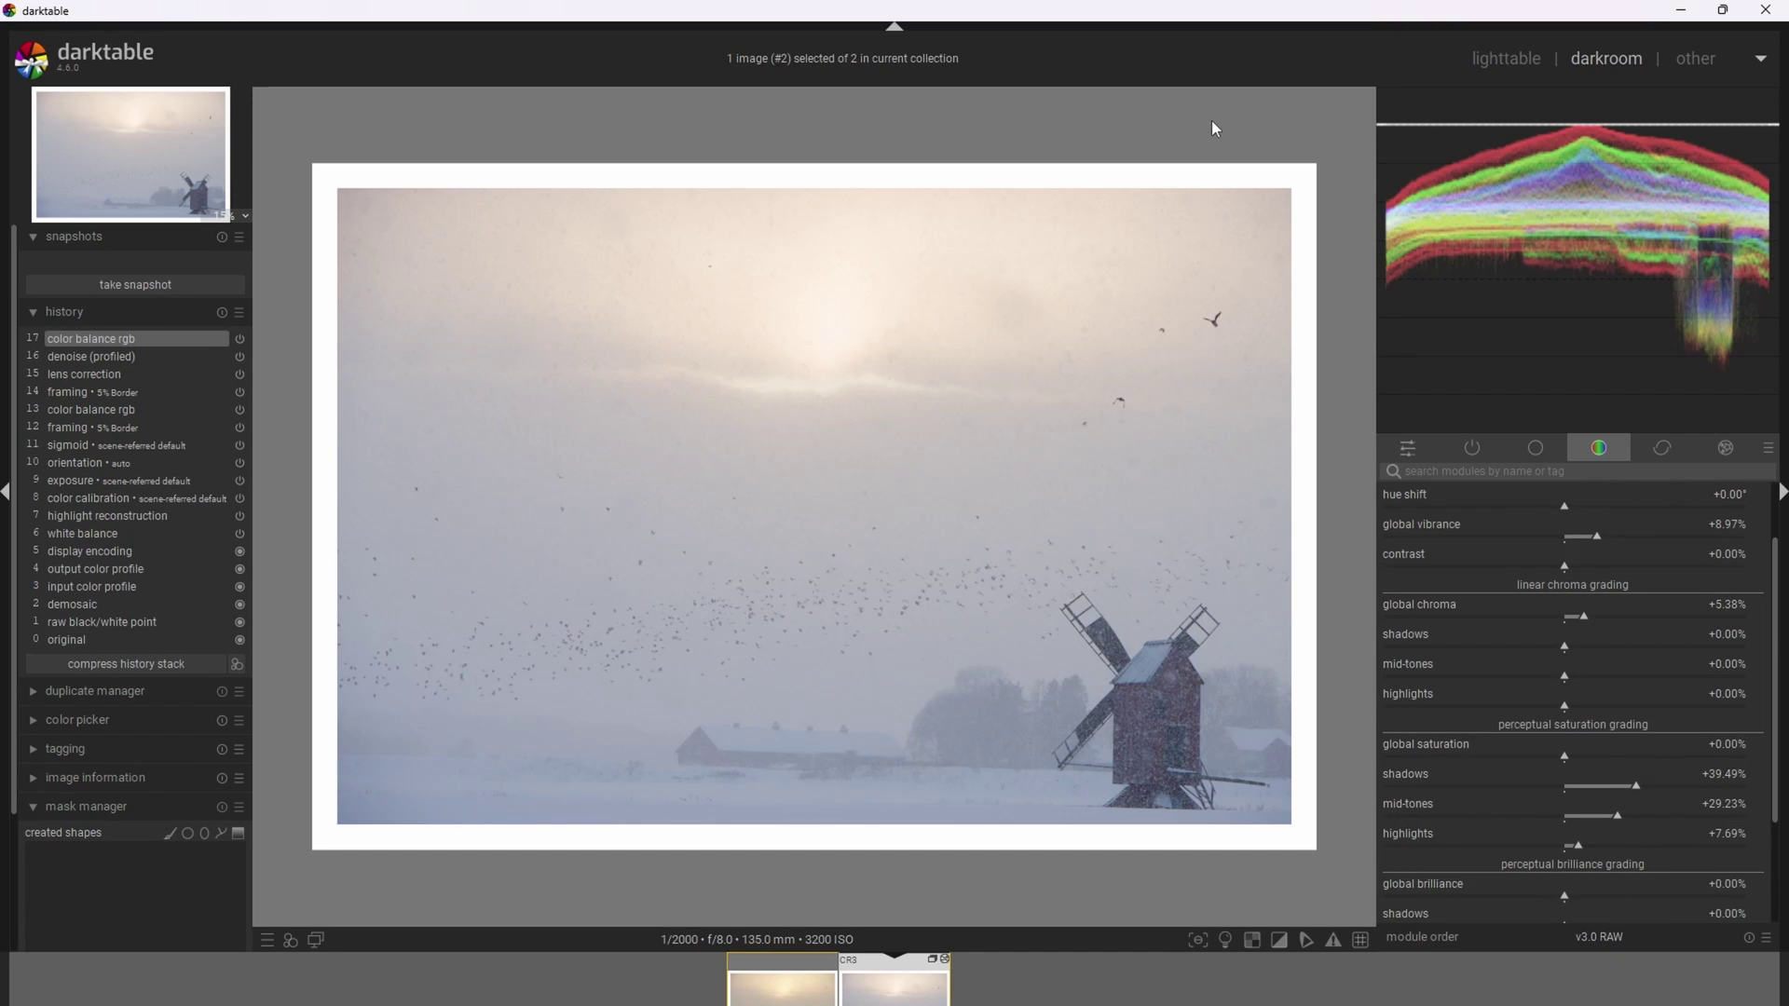
# In color calibration, pick the white balance from a small rectangle of snow near the photo's lower-left corner
pyautogui.click(1407, 448)
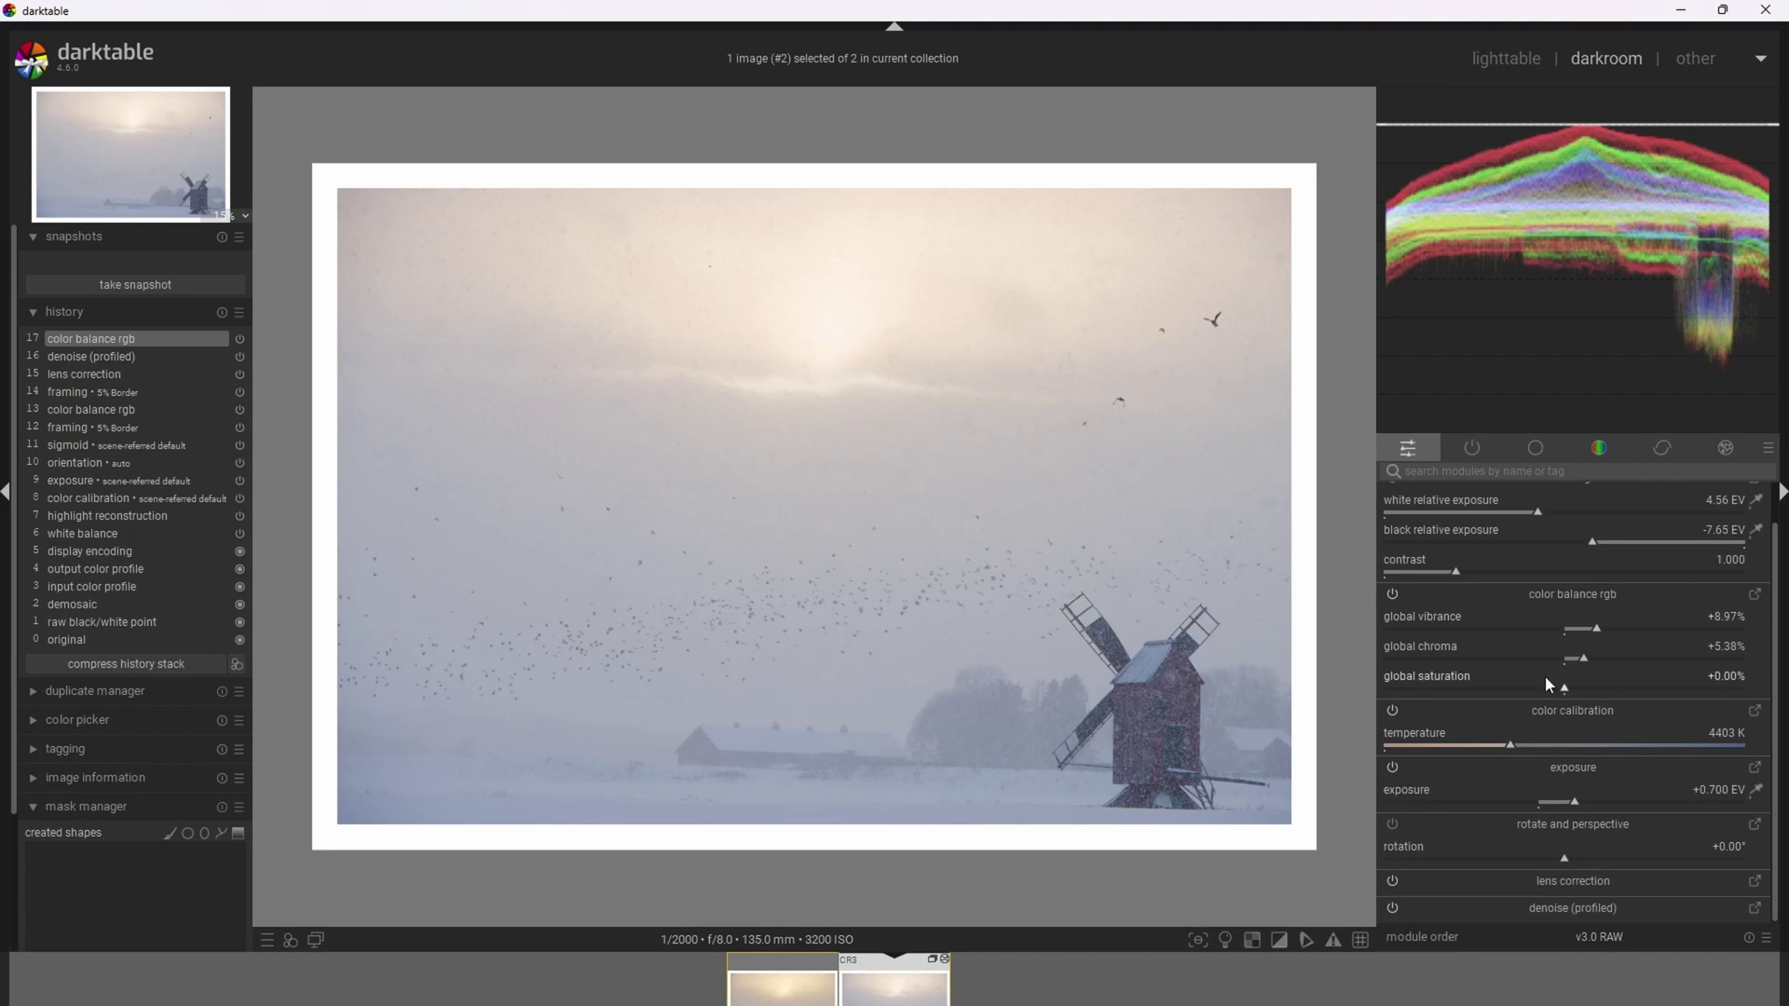
pyautogui.click(1756, 714)
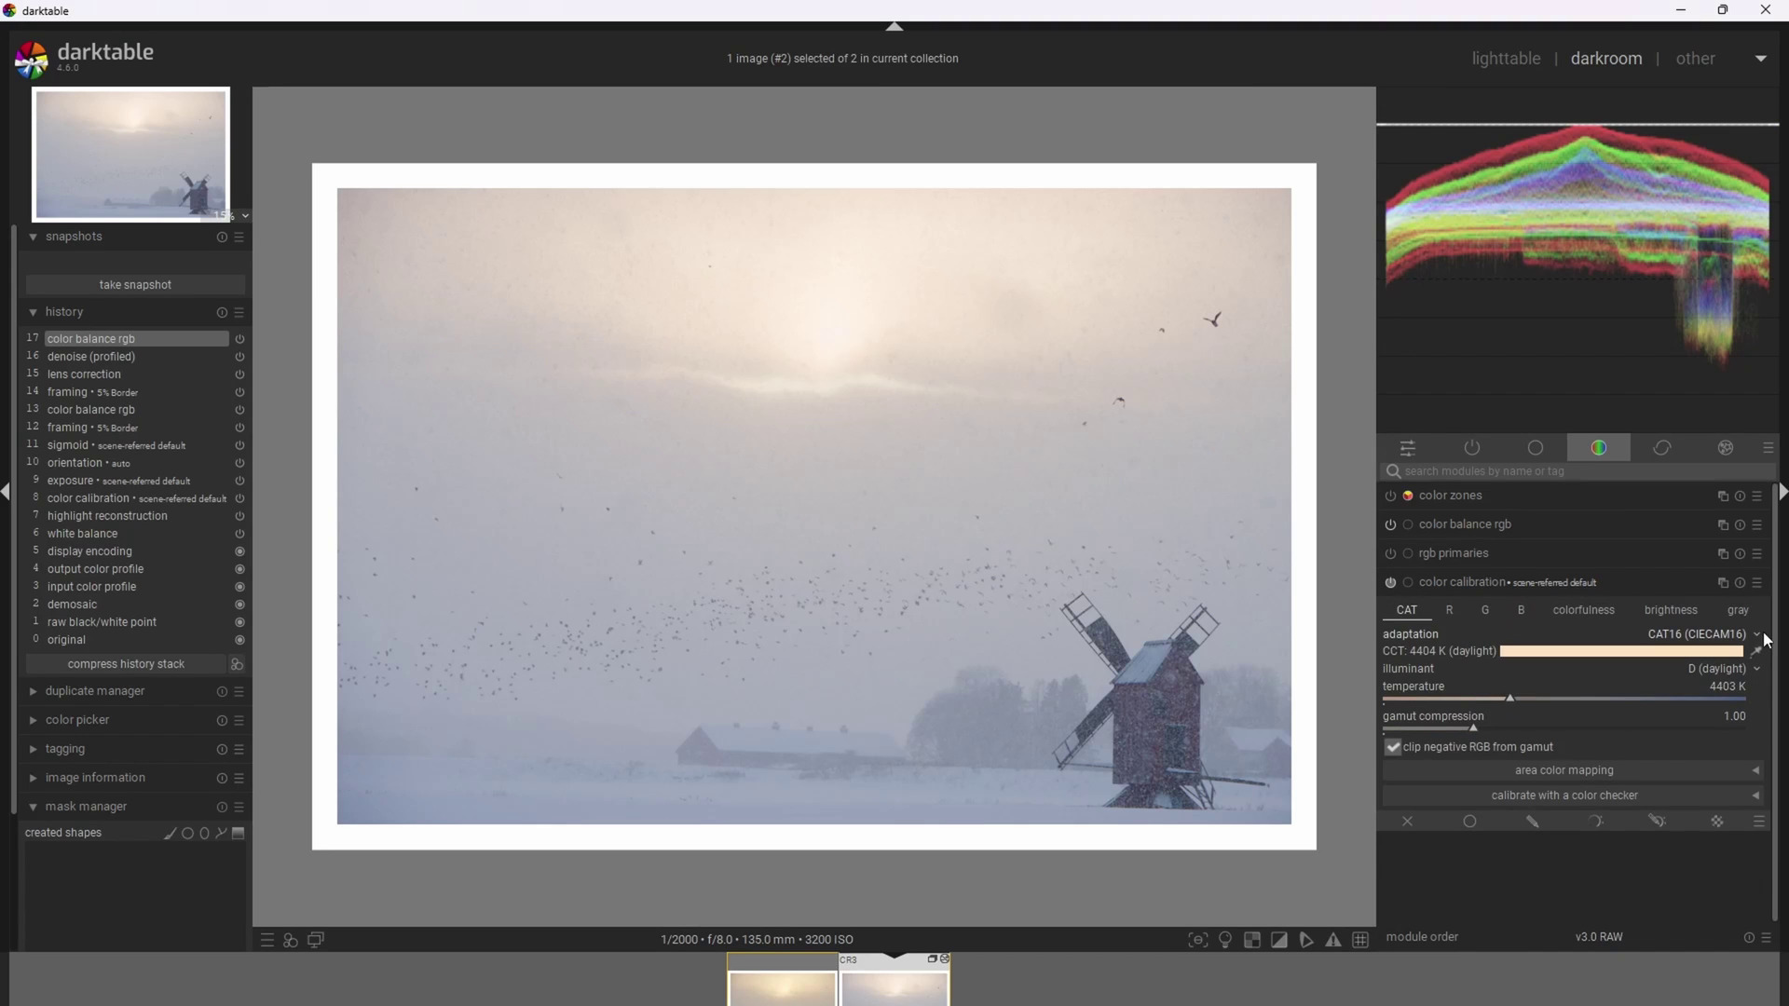
pyautogui.click(1755, 676)
pyautogui.click(1756, 653)
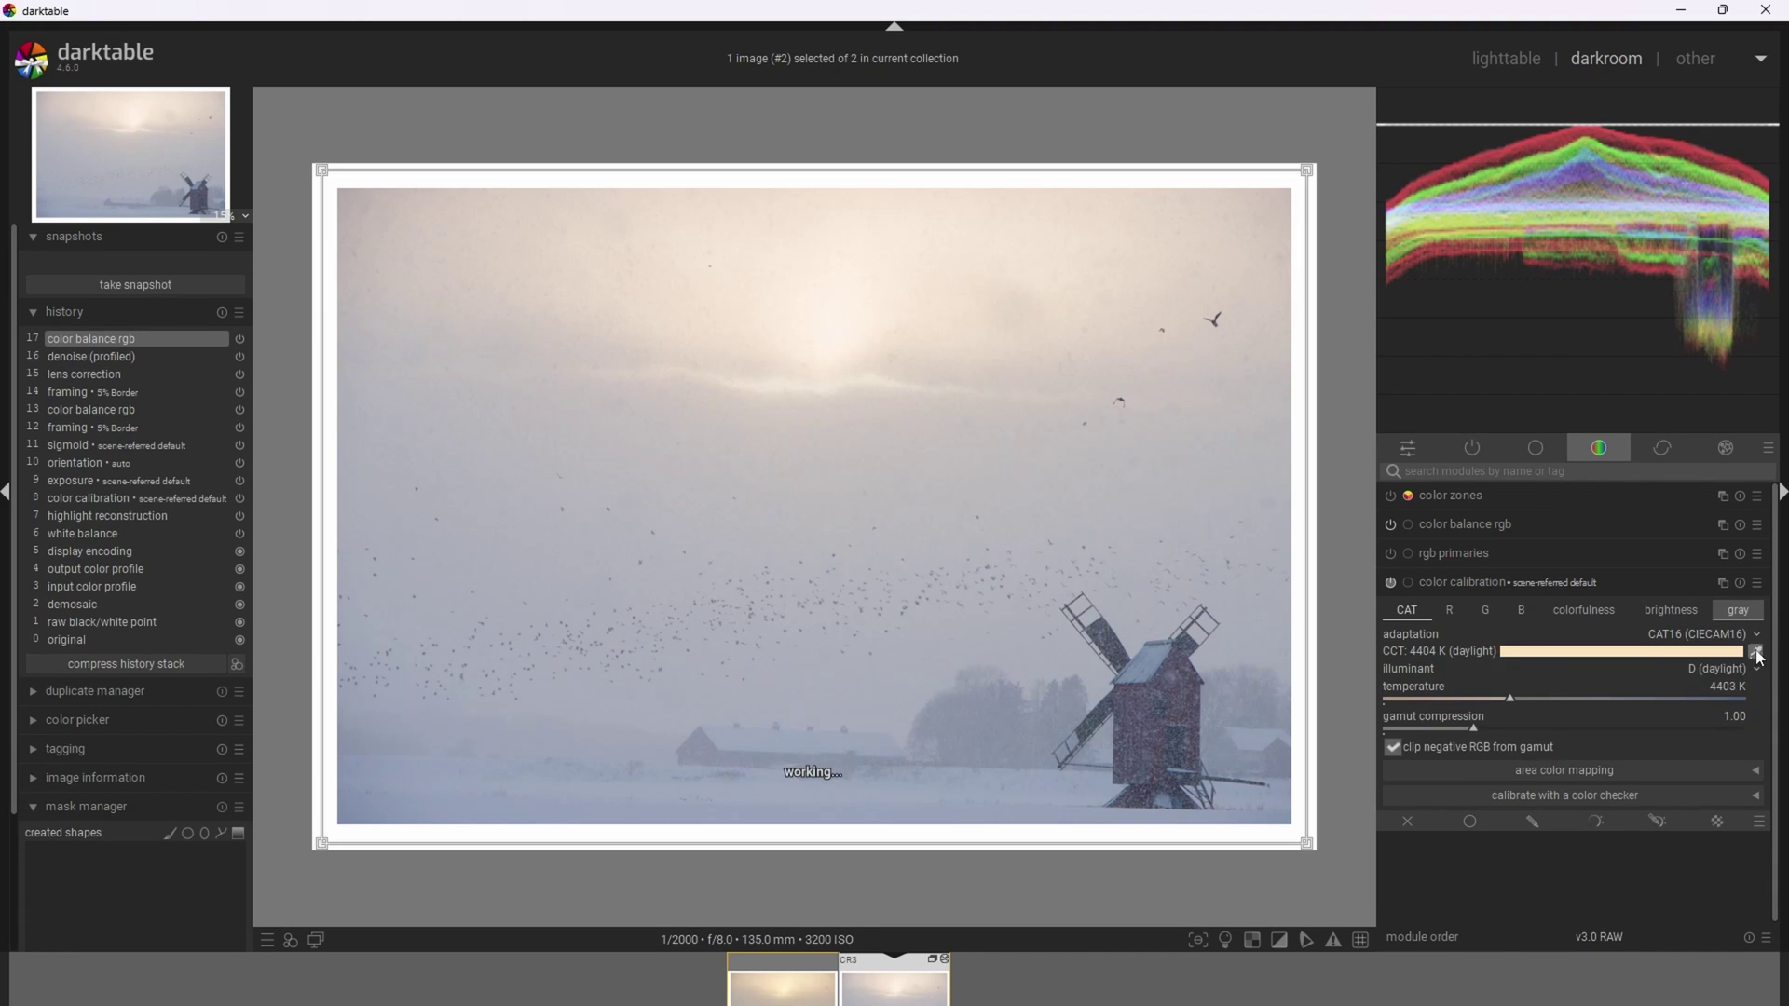
pyautogui.moveTo(383, 775); pyautogui.dragTo(455, 814)
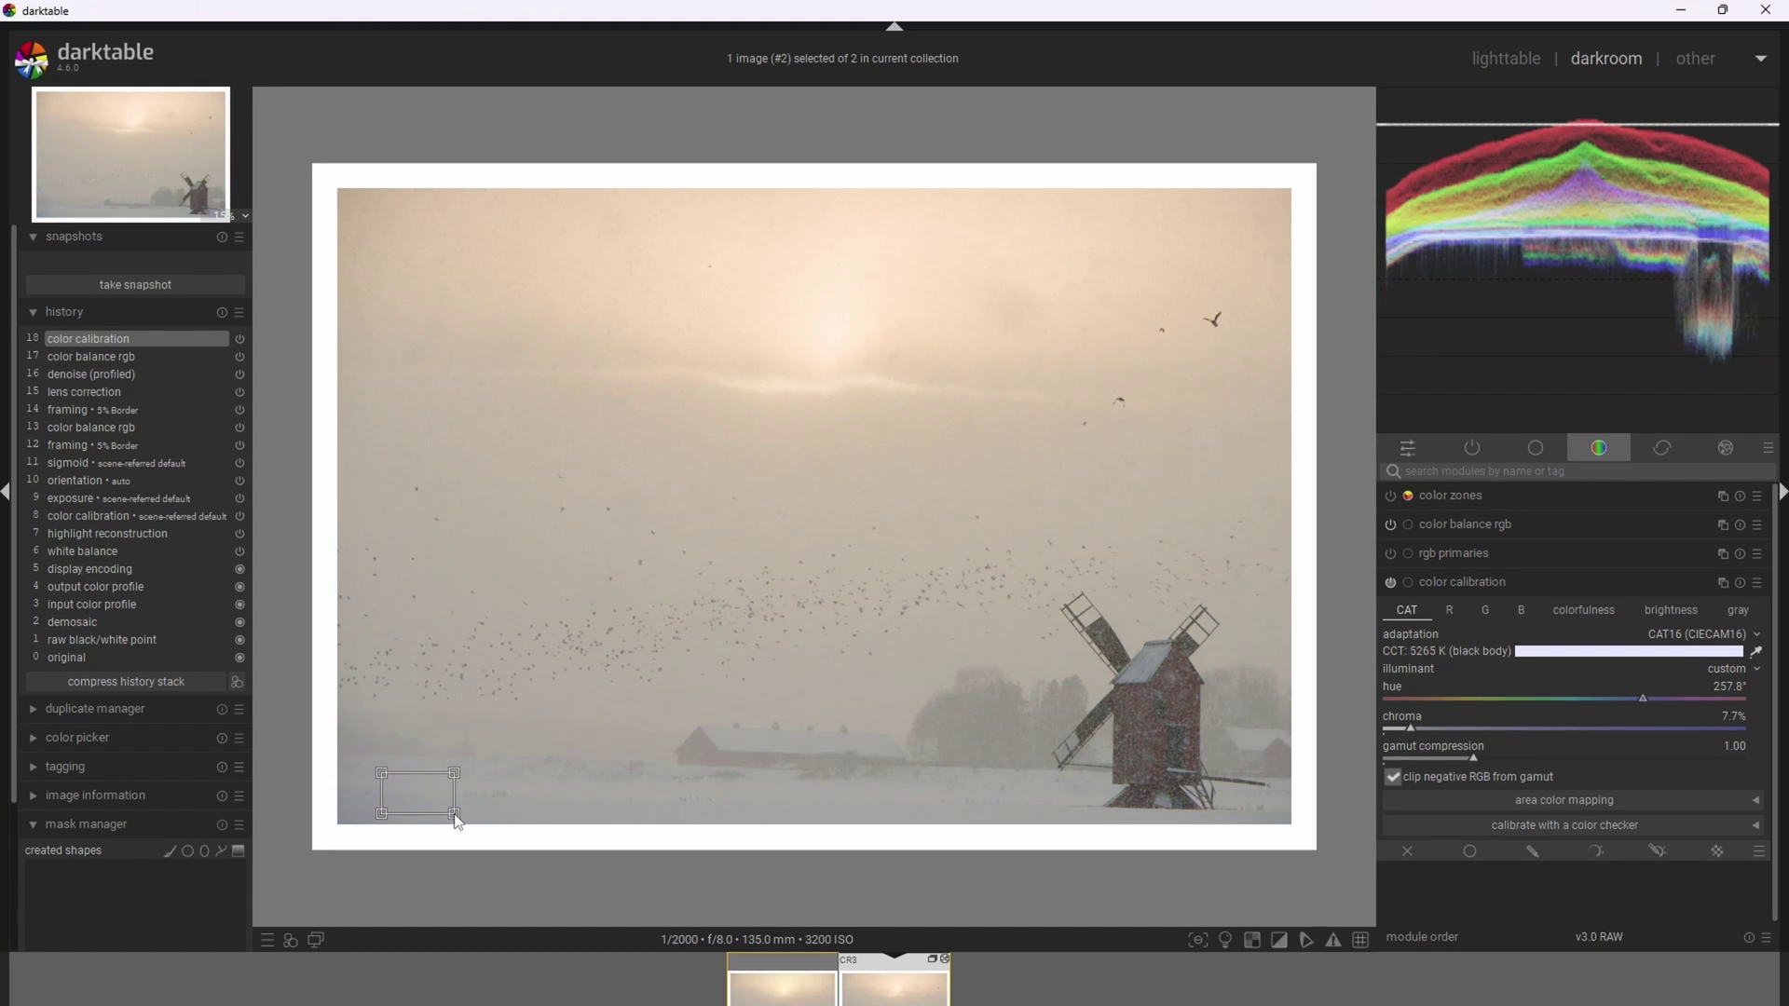
pyautogui.click(1745, 681)
pyautogui.click(1741, 680)
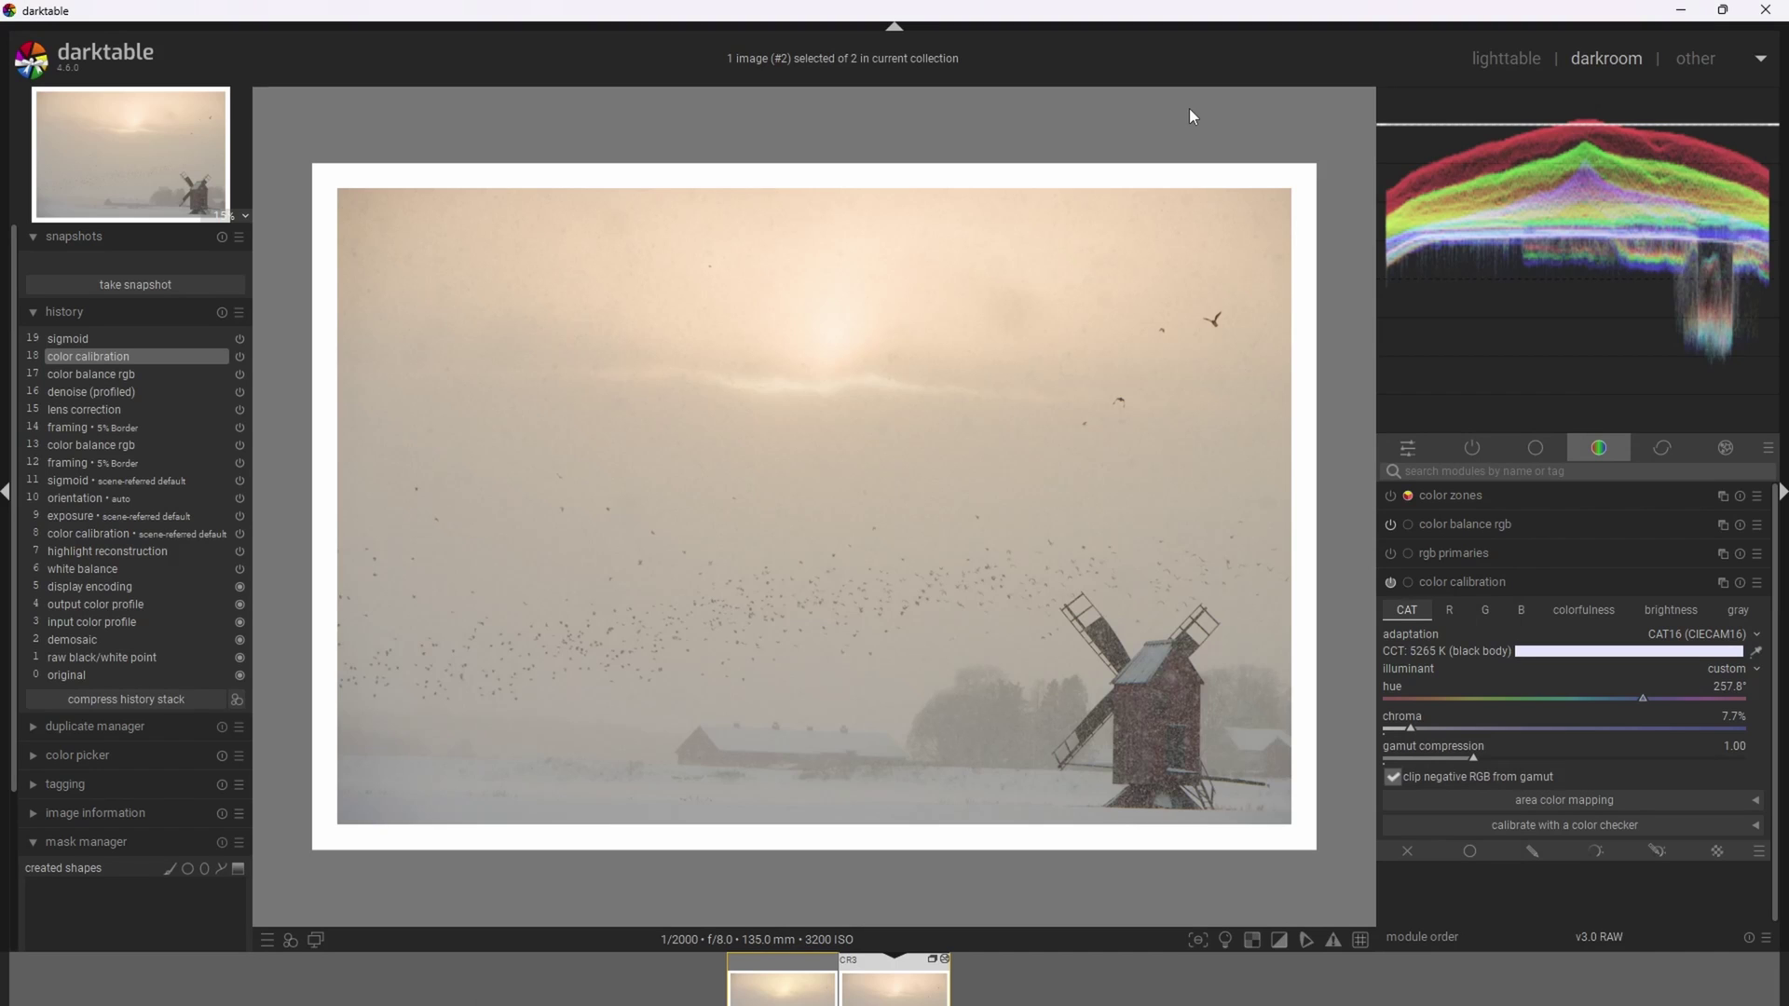
# Set preserve hue to 38% in the sigmoid module
pyautogui.click(1484, 450)
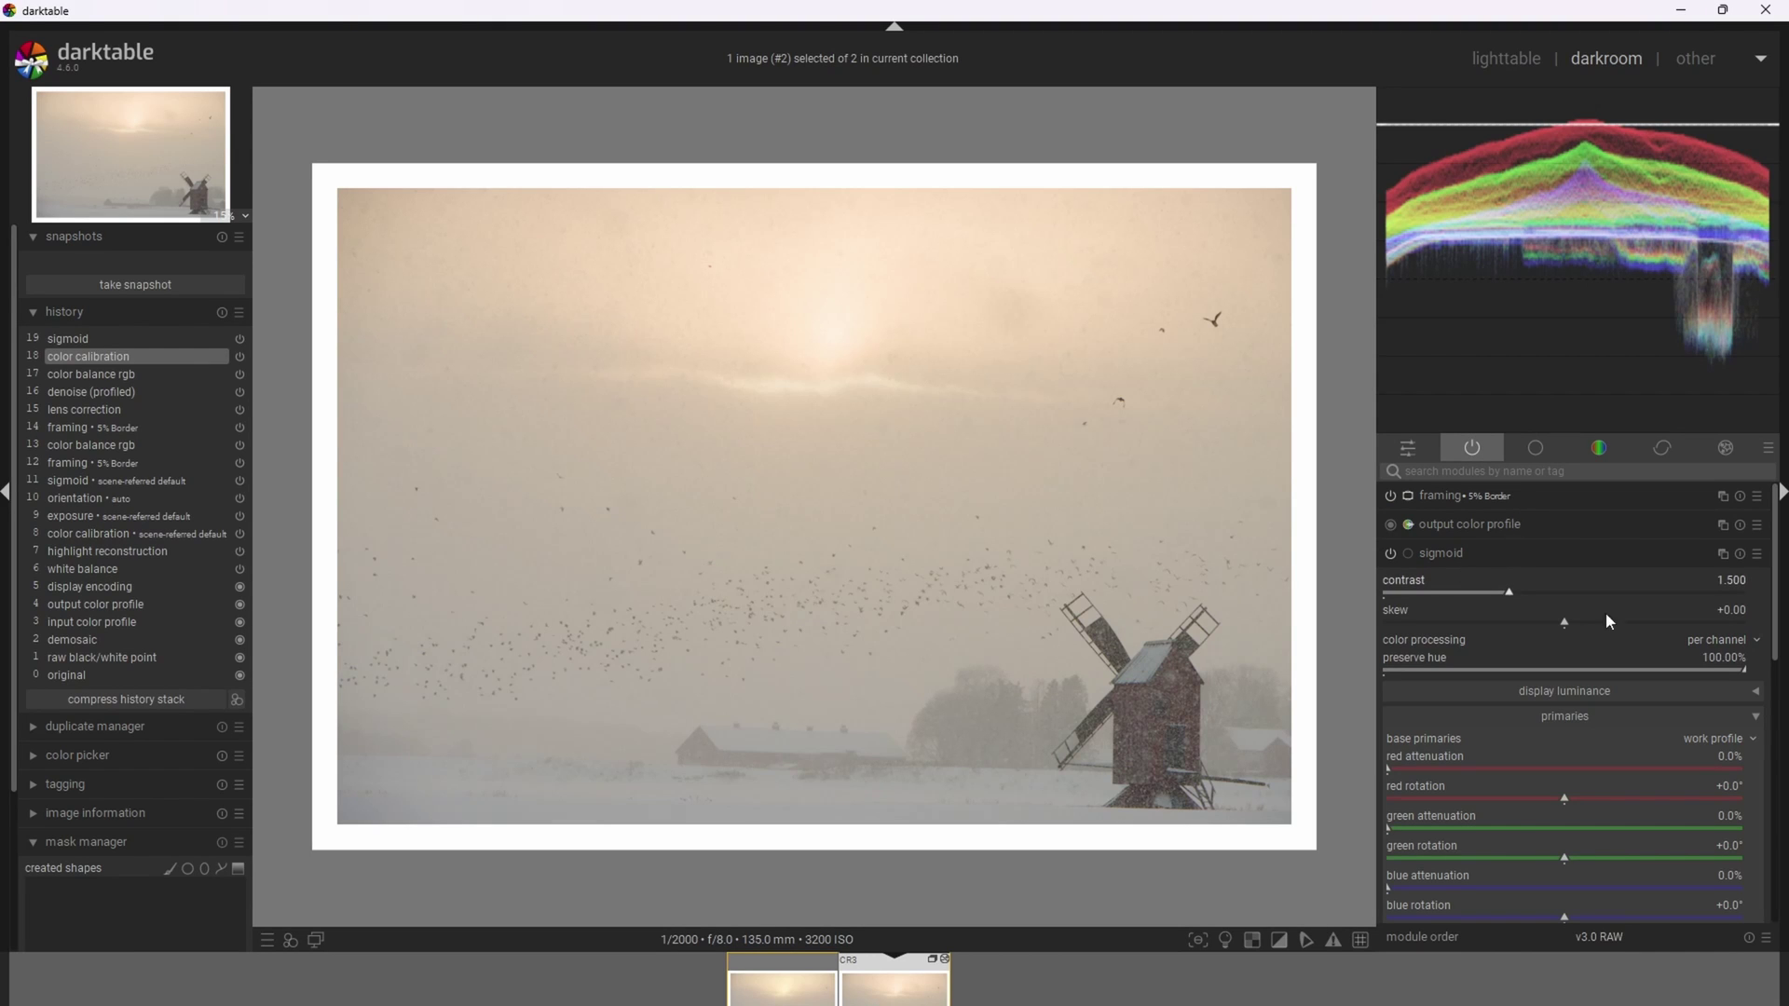
pyautogui.rightClick(1745, 677)
pyautogui.write('38')
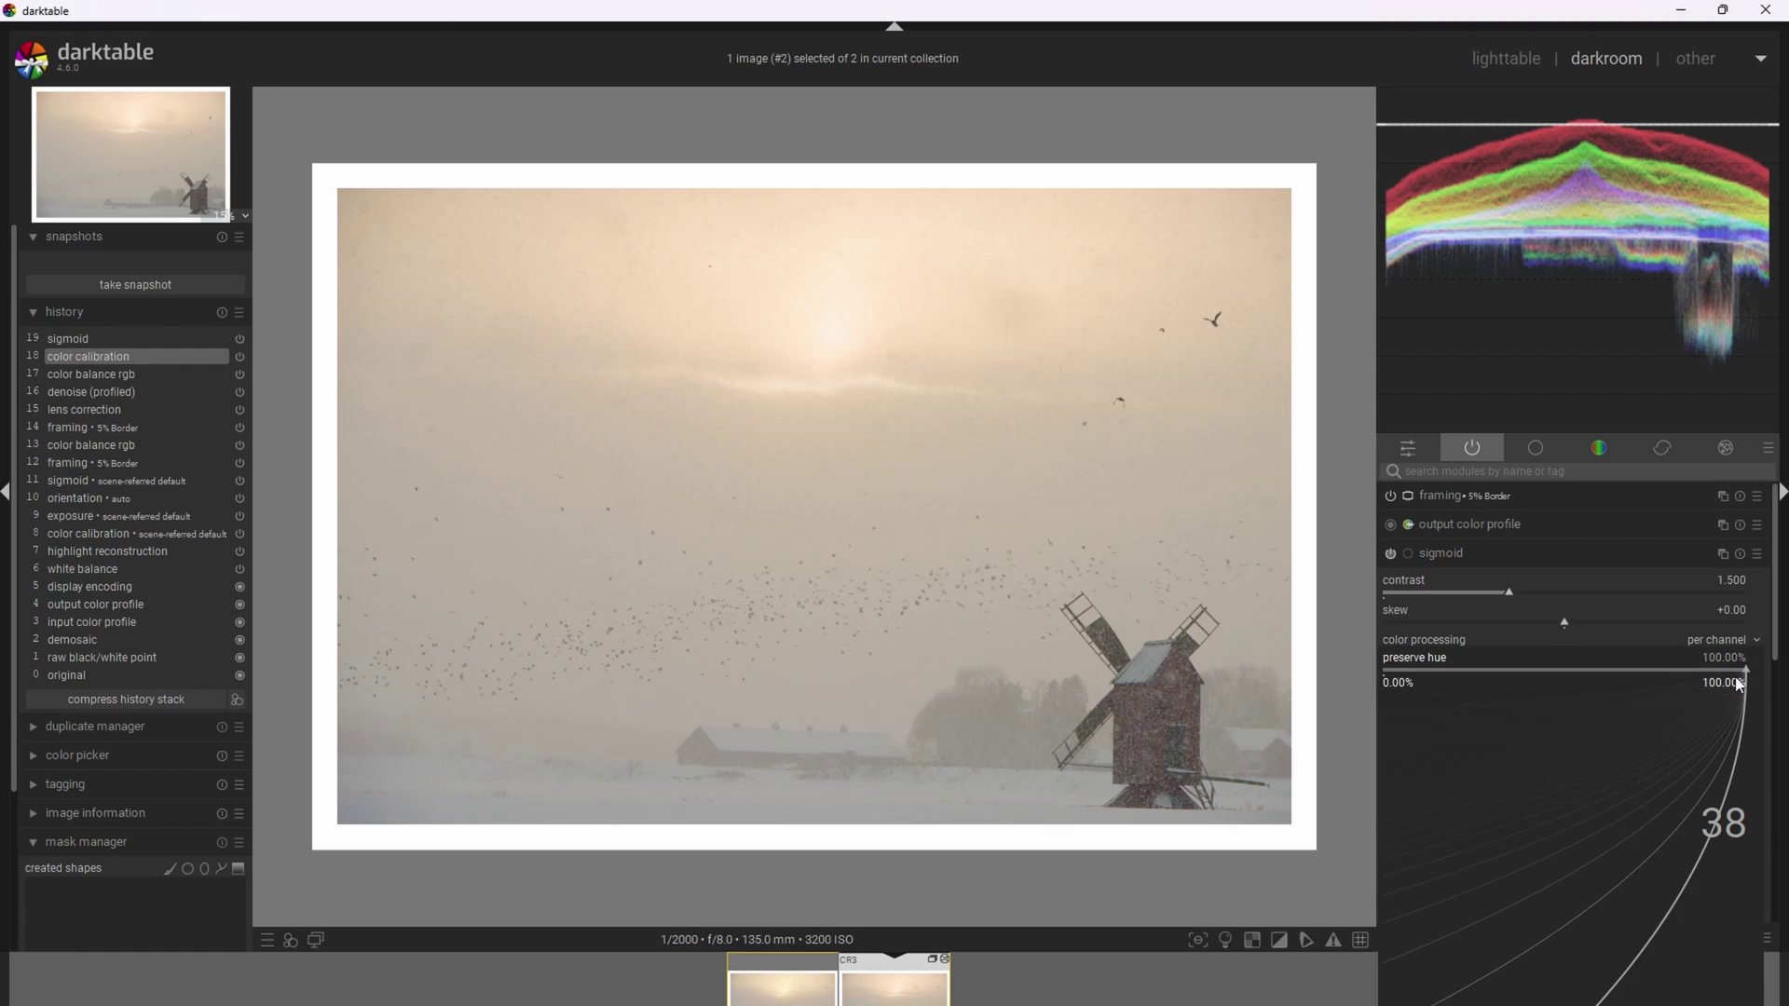
pyautogui.press('Return')
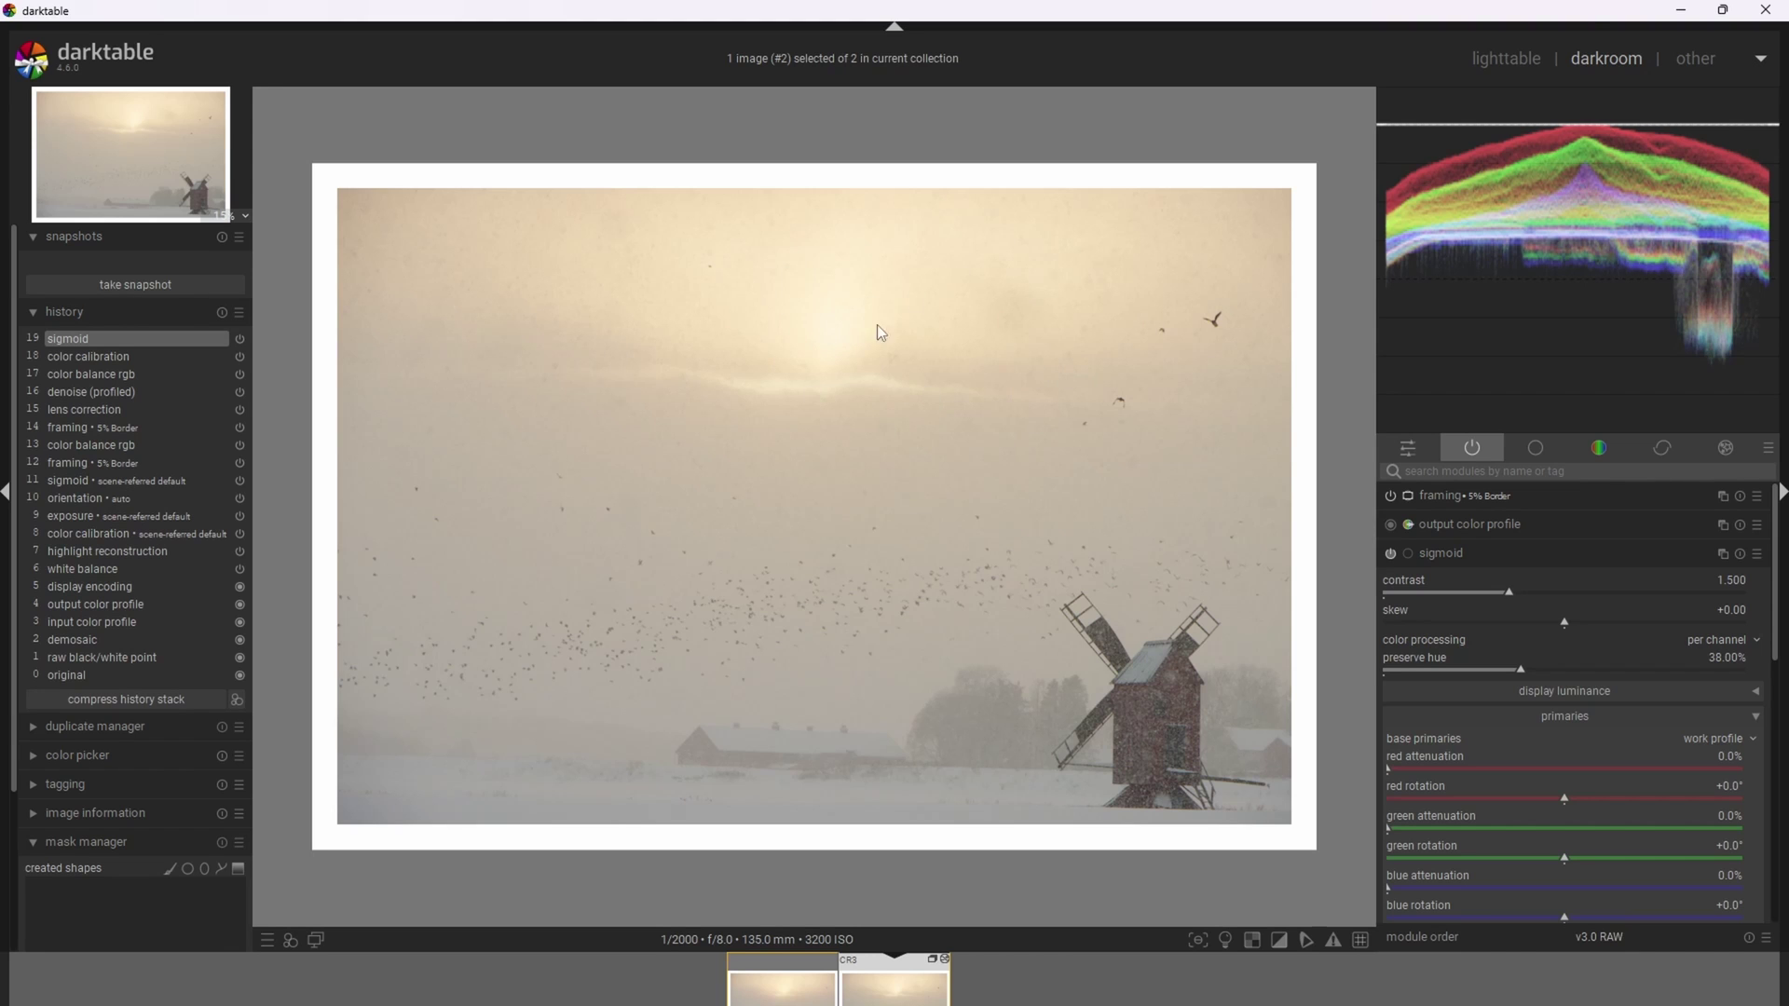
# Find the diffuse or sharpen module and apply its lens deblur: medium preset
pyautogui.hotkey('ctrl', 'v')
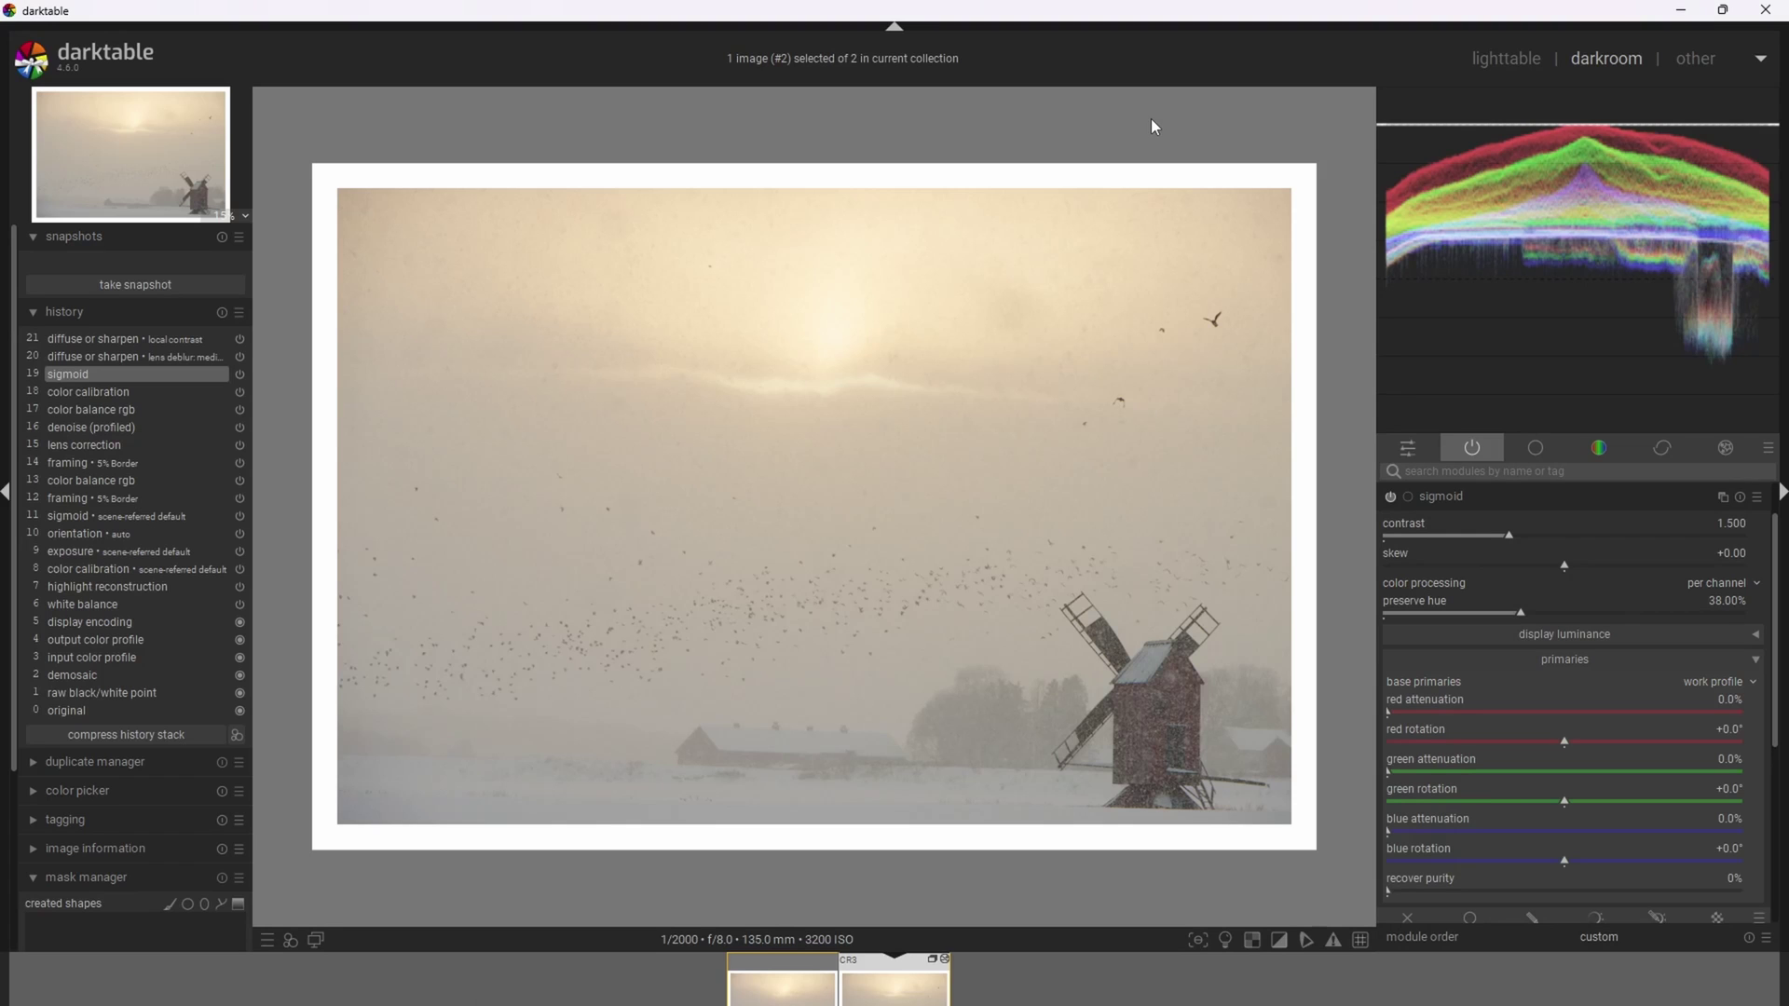
pyautogui.click(1462, 468)
pyautogui.write('diff')
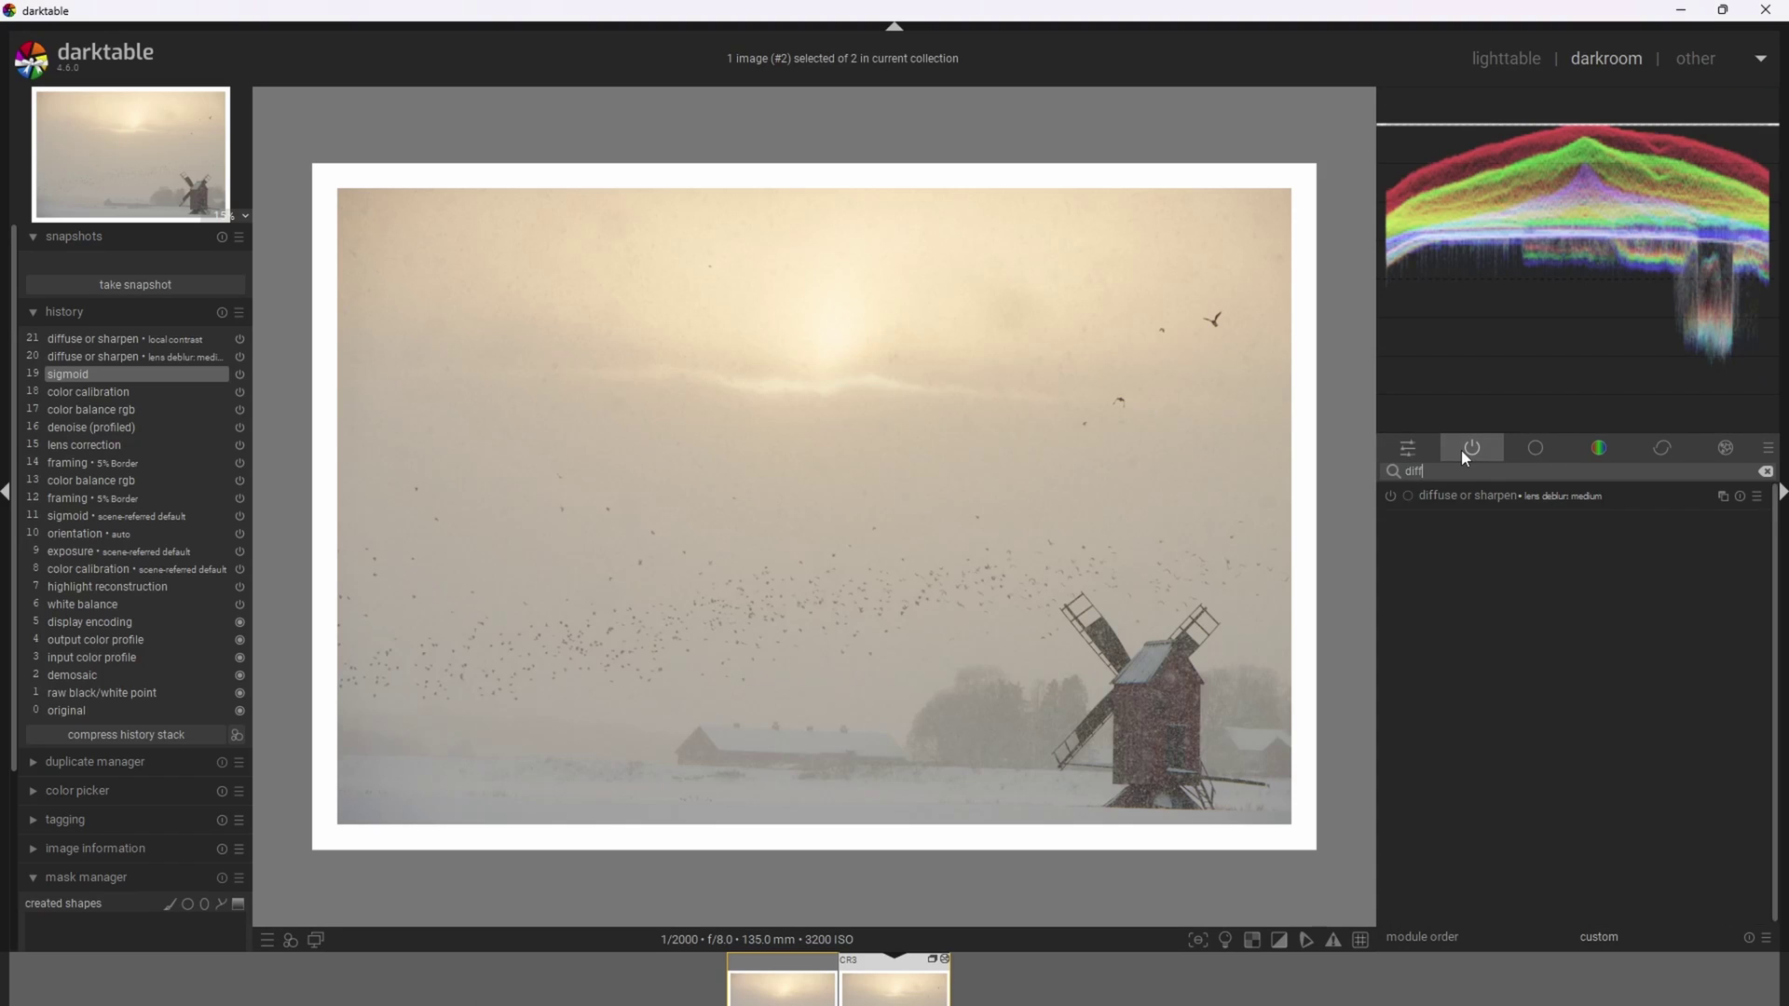
pyautogui.click(1757, 495)
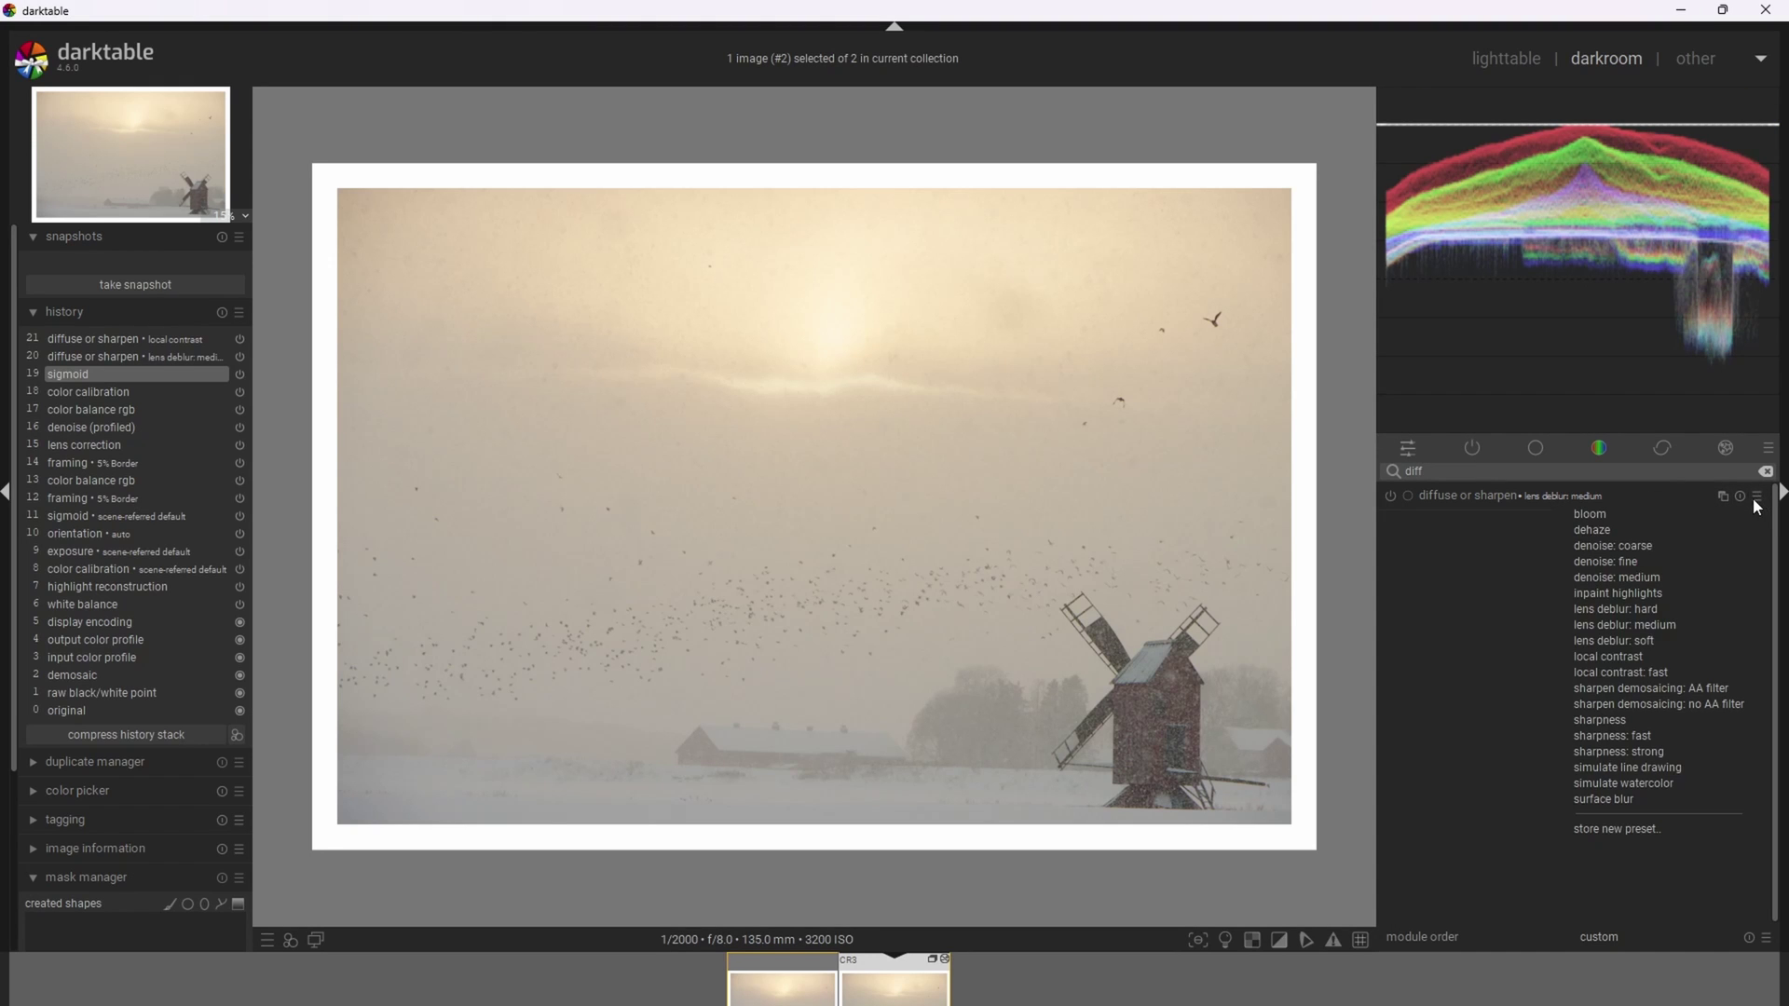
pyautogui.click(1667, 626)
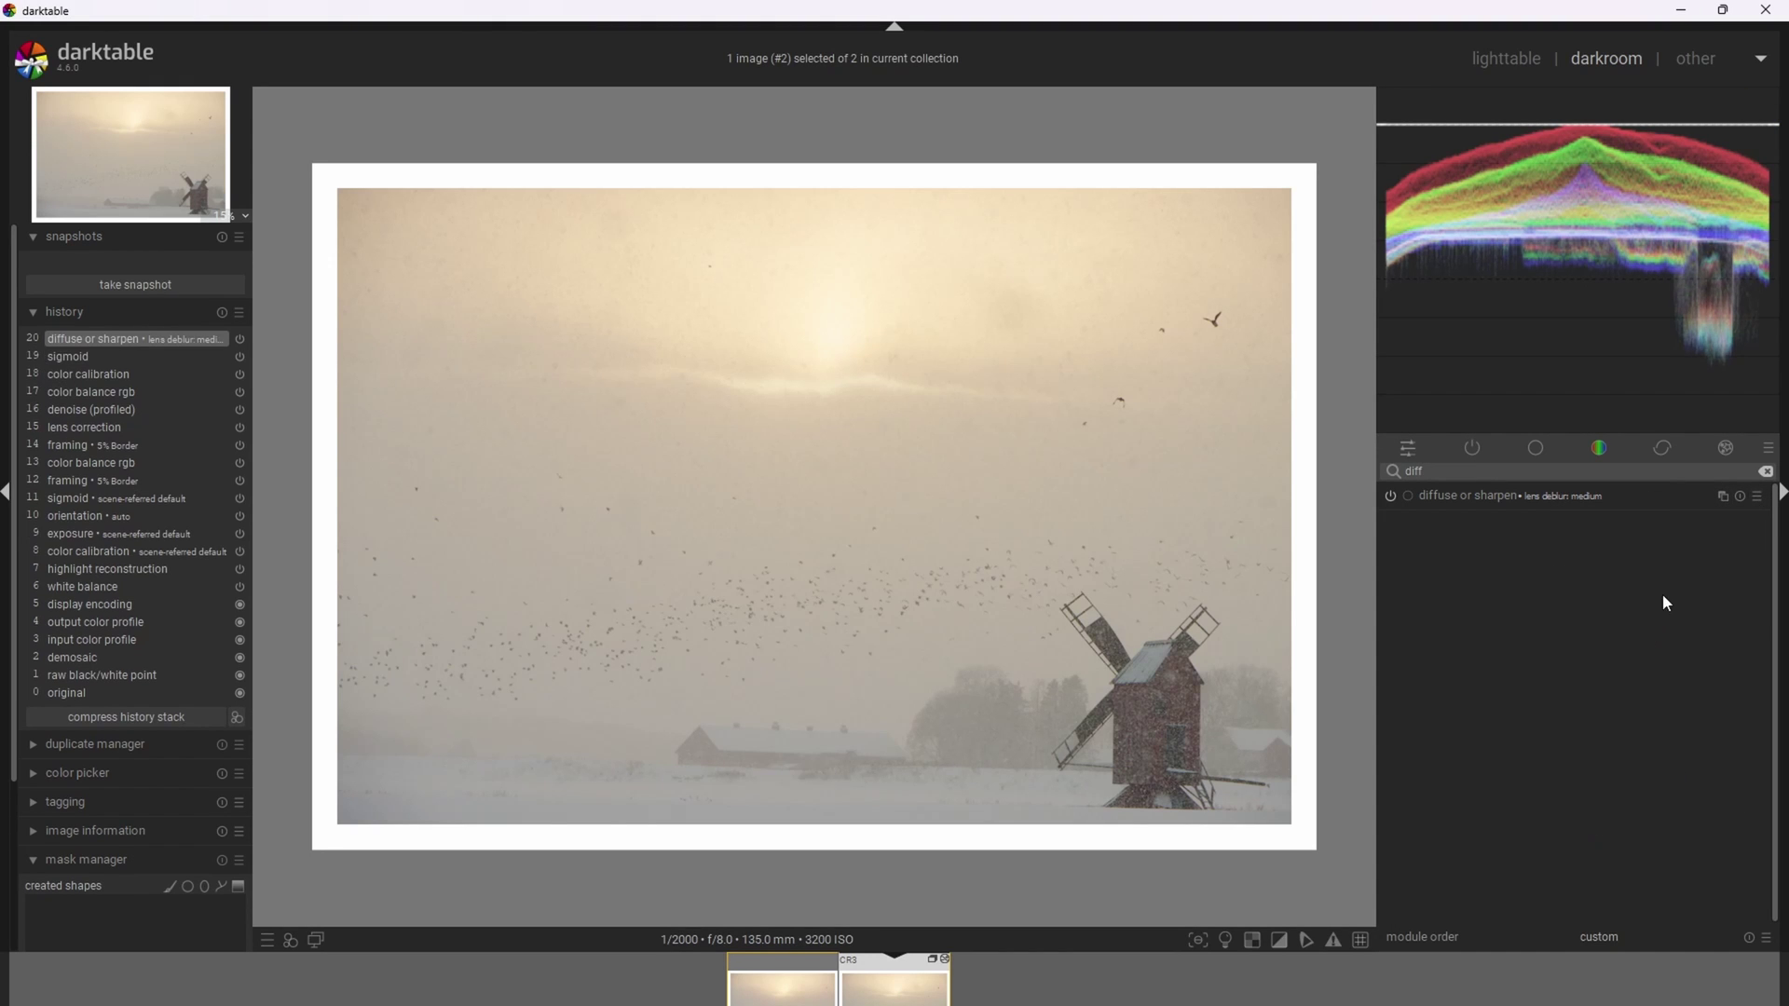
# Add a new instance of the diffuse or sharpen module and apply its local contrast preset
pyautogui.click(1722, 497)
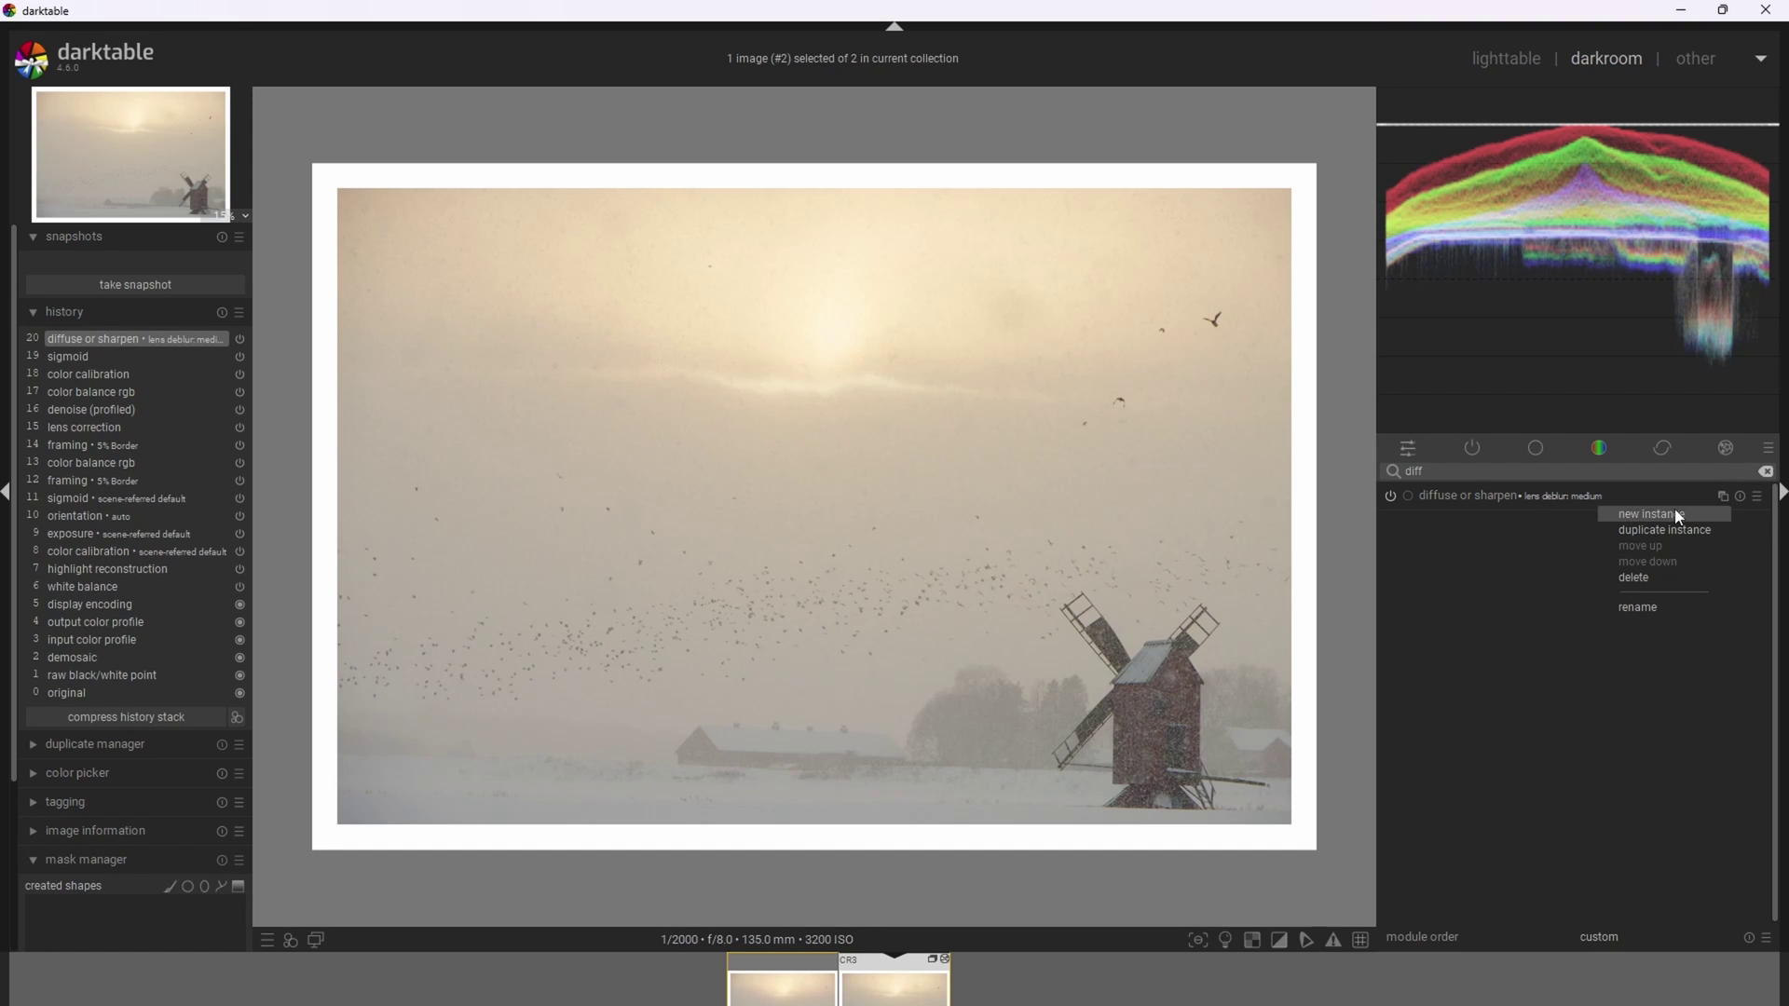
pyautogui.click(1672, 512)
pyautogui.click(1757, 496)
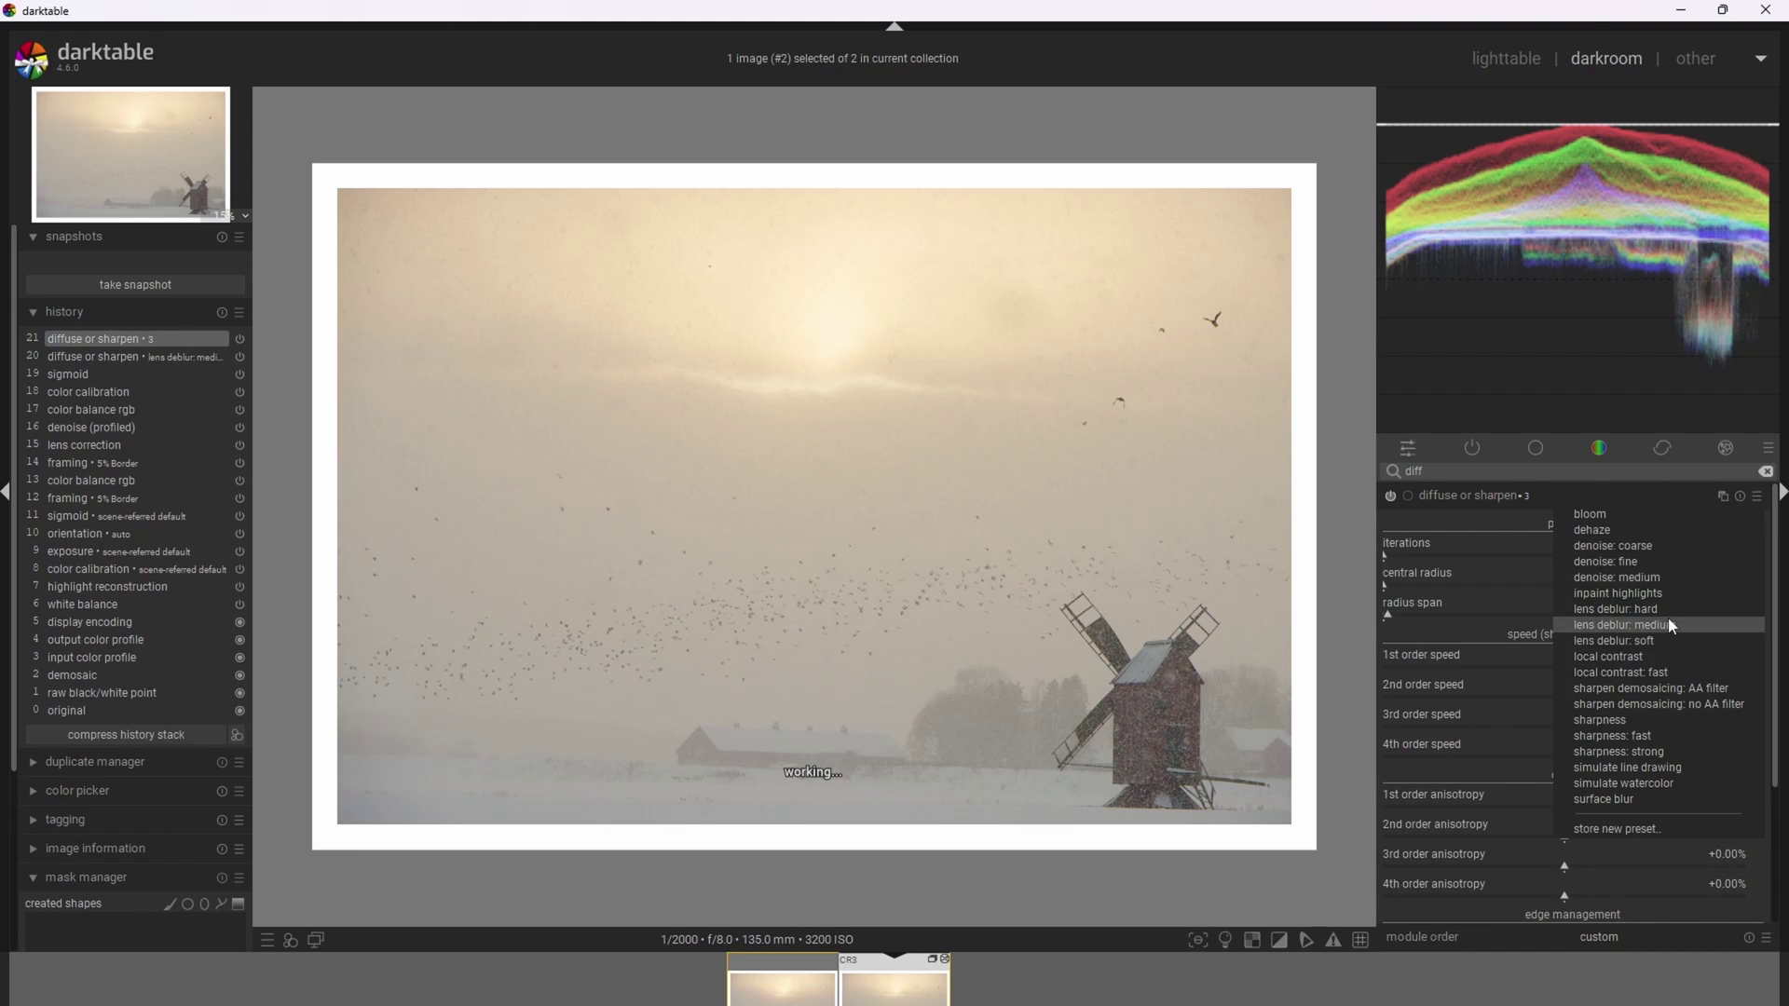
pyautogui.click(1651, 655)
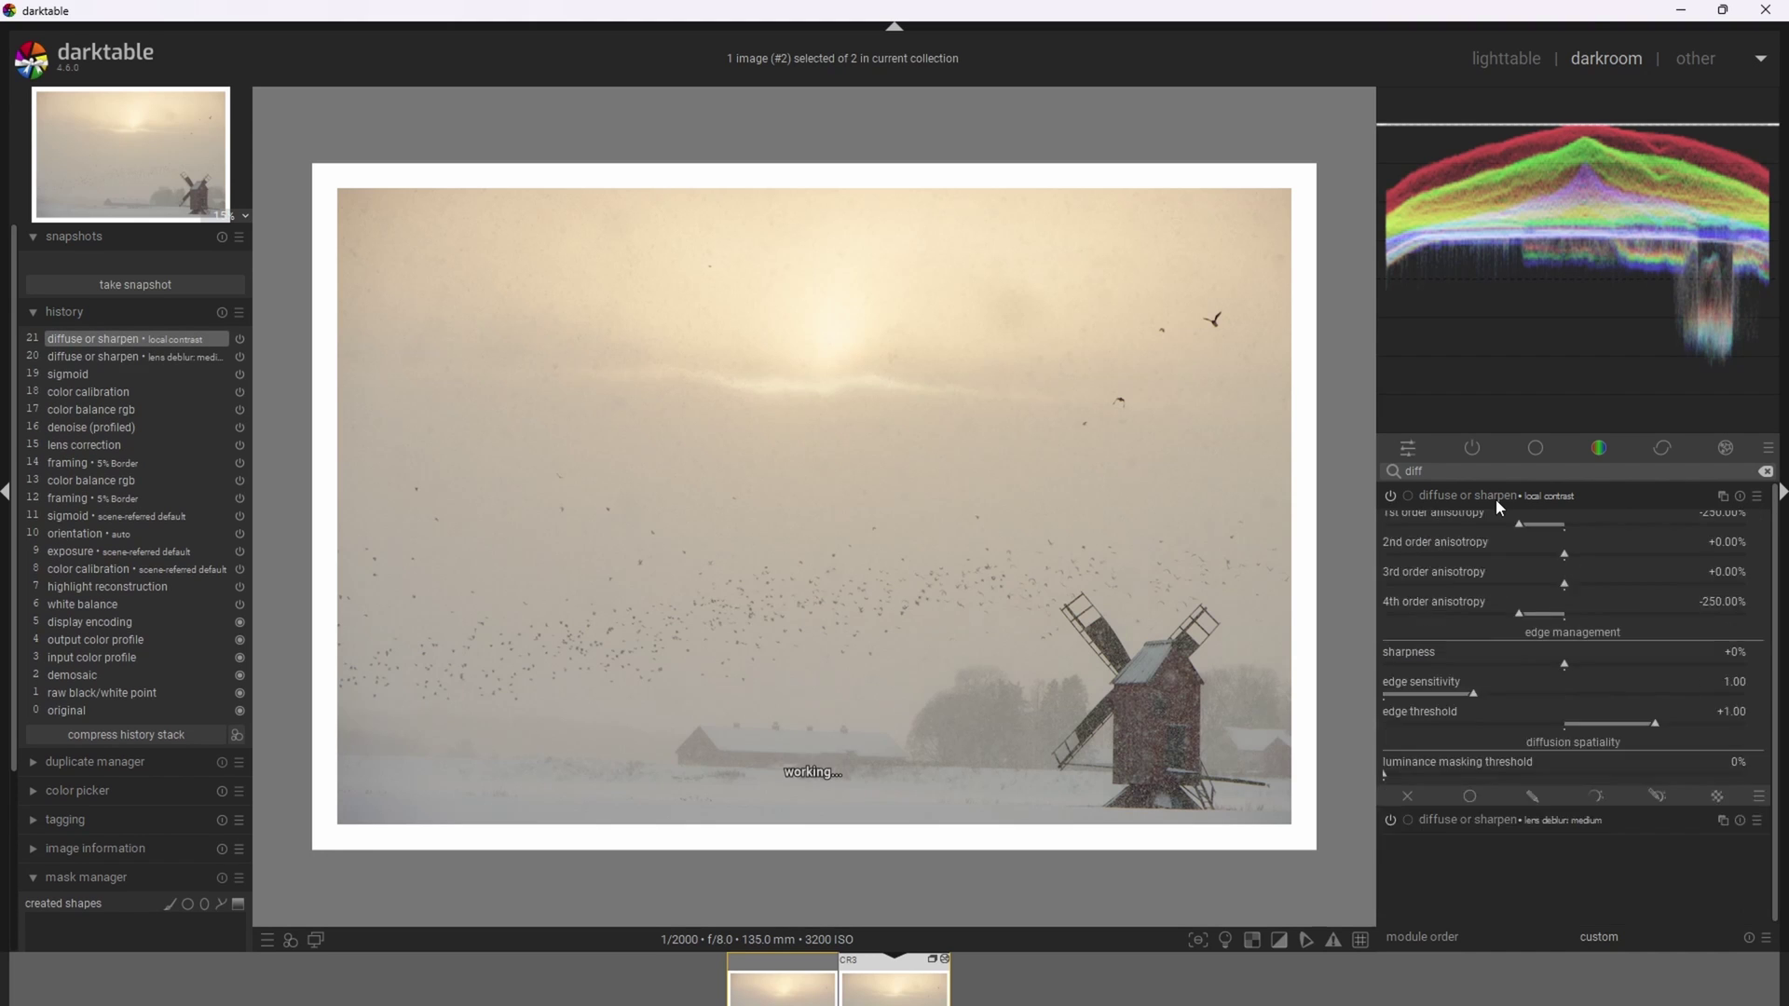
# Among the active modules, move the local contrast diffuse or sharpen instance above sigmoid, directly below output color profile
pyautogui.click(1474, 449)
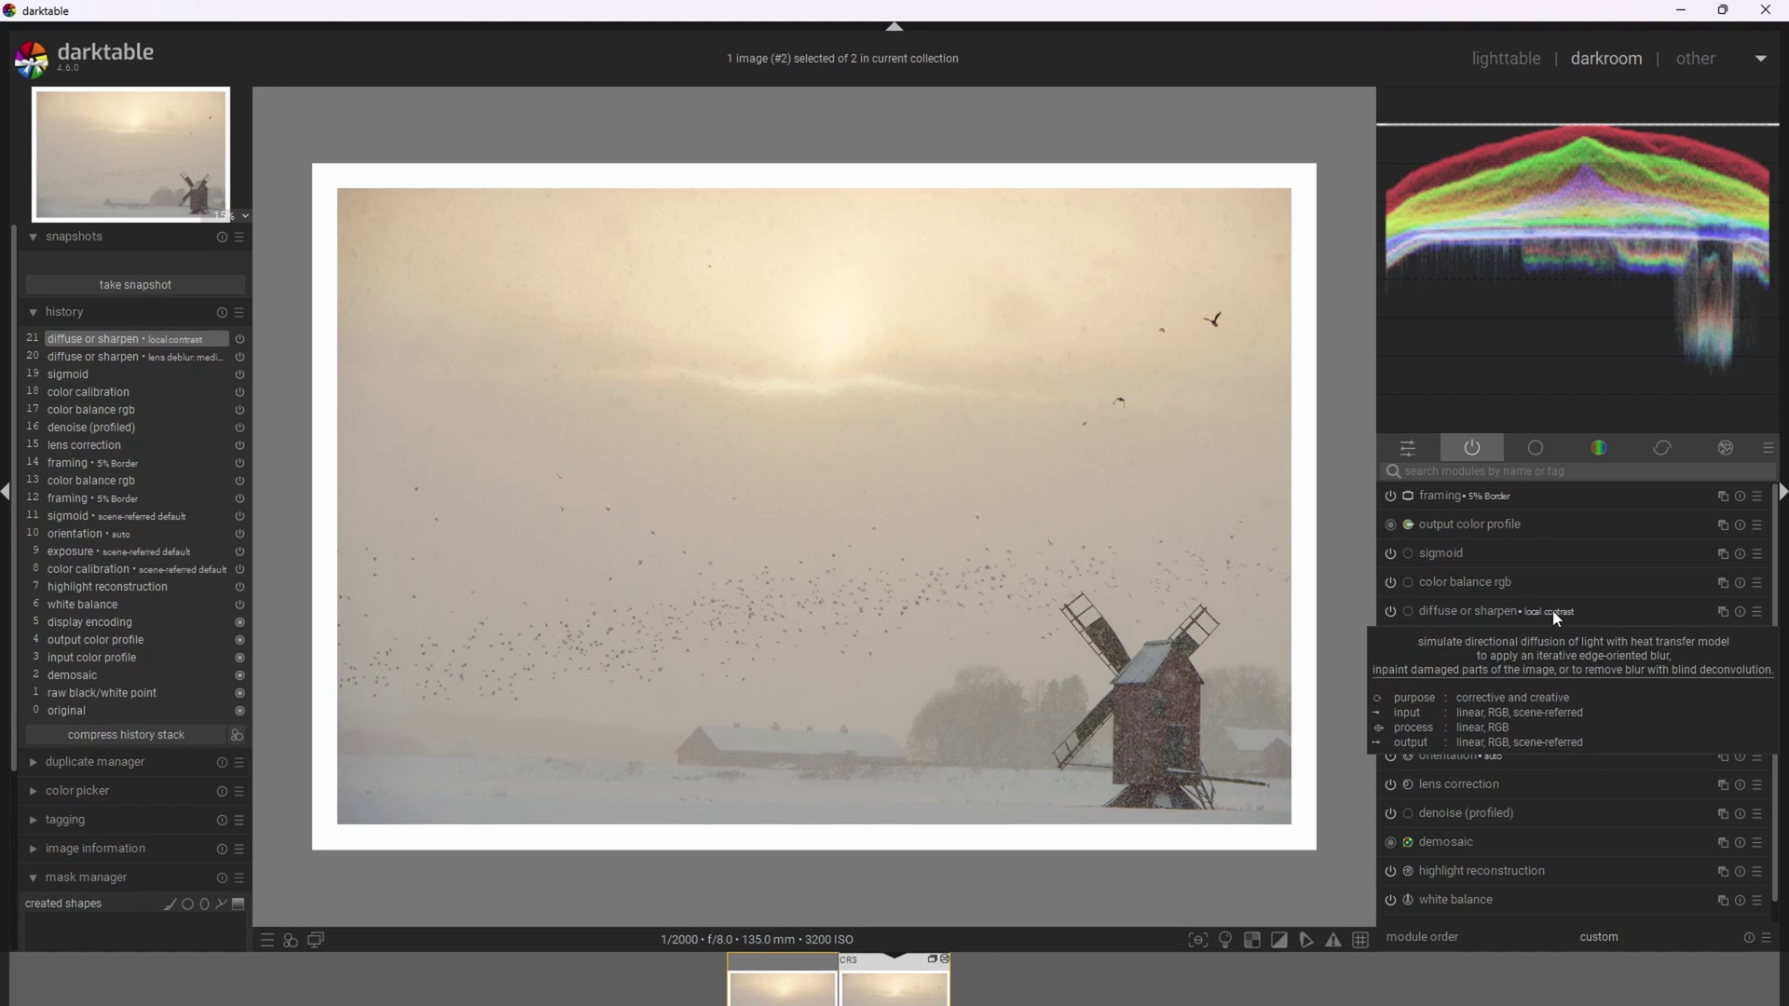
pyautogui.moveTo(1552, 611); pyautogui.dragTo(1561, 549)
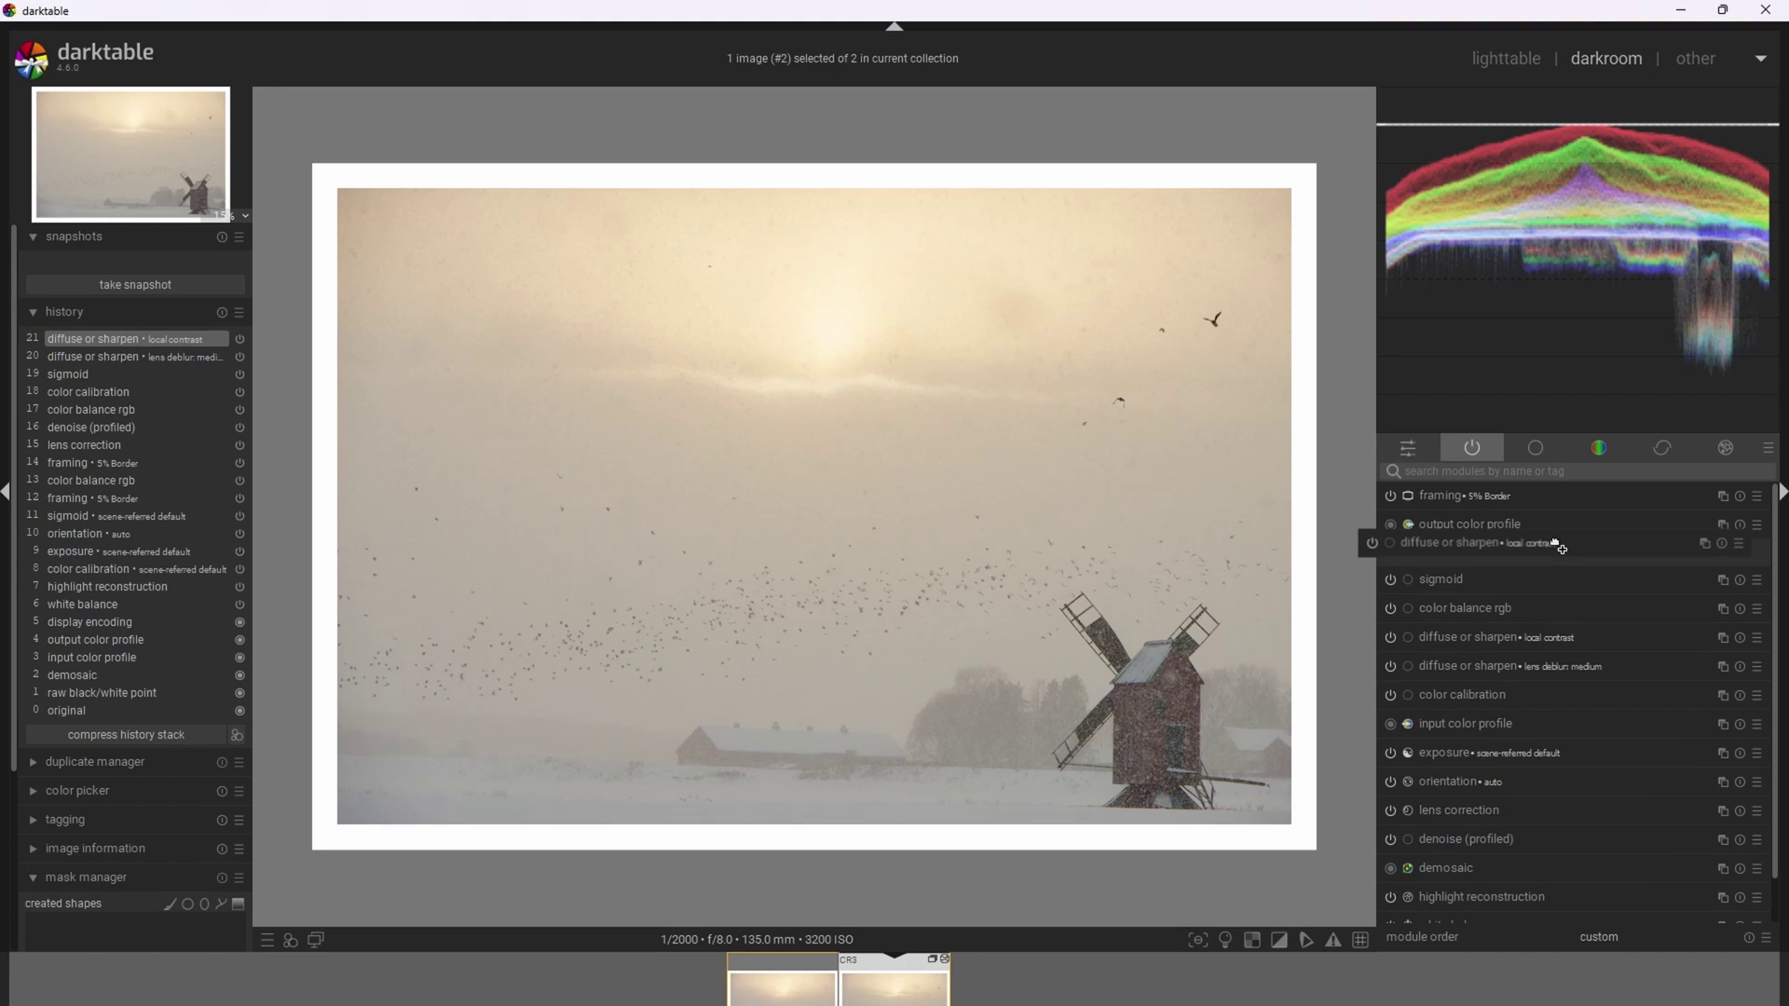
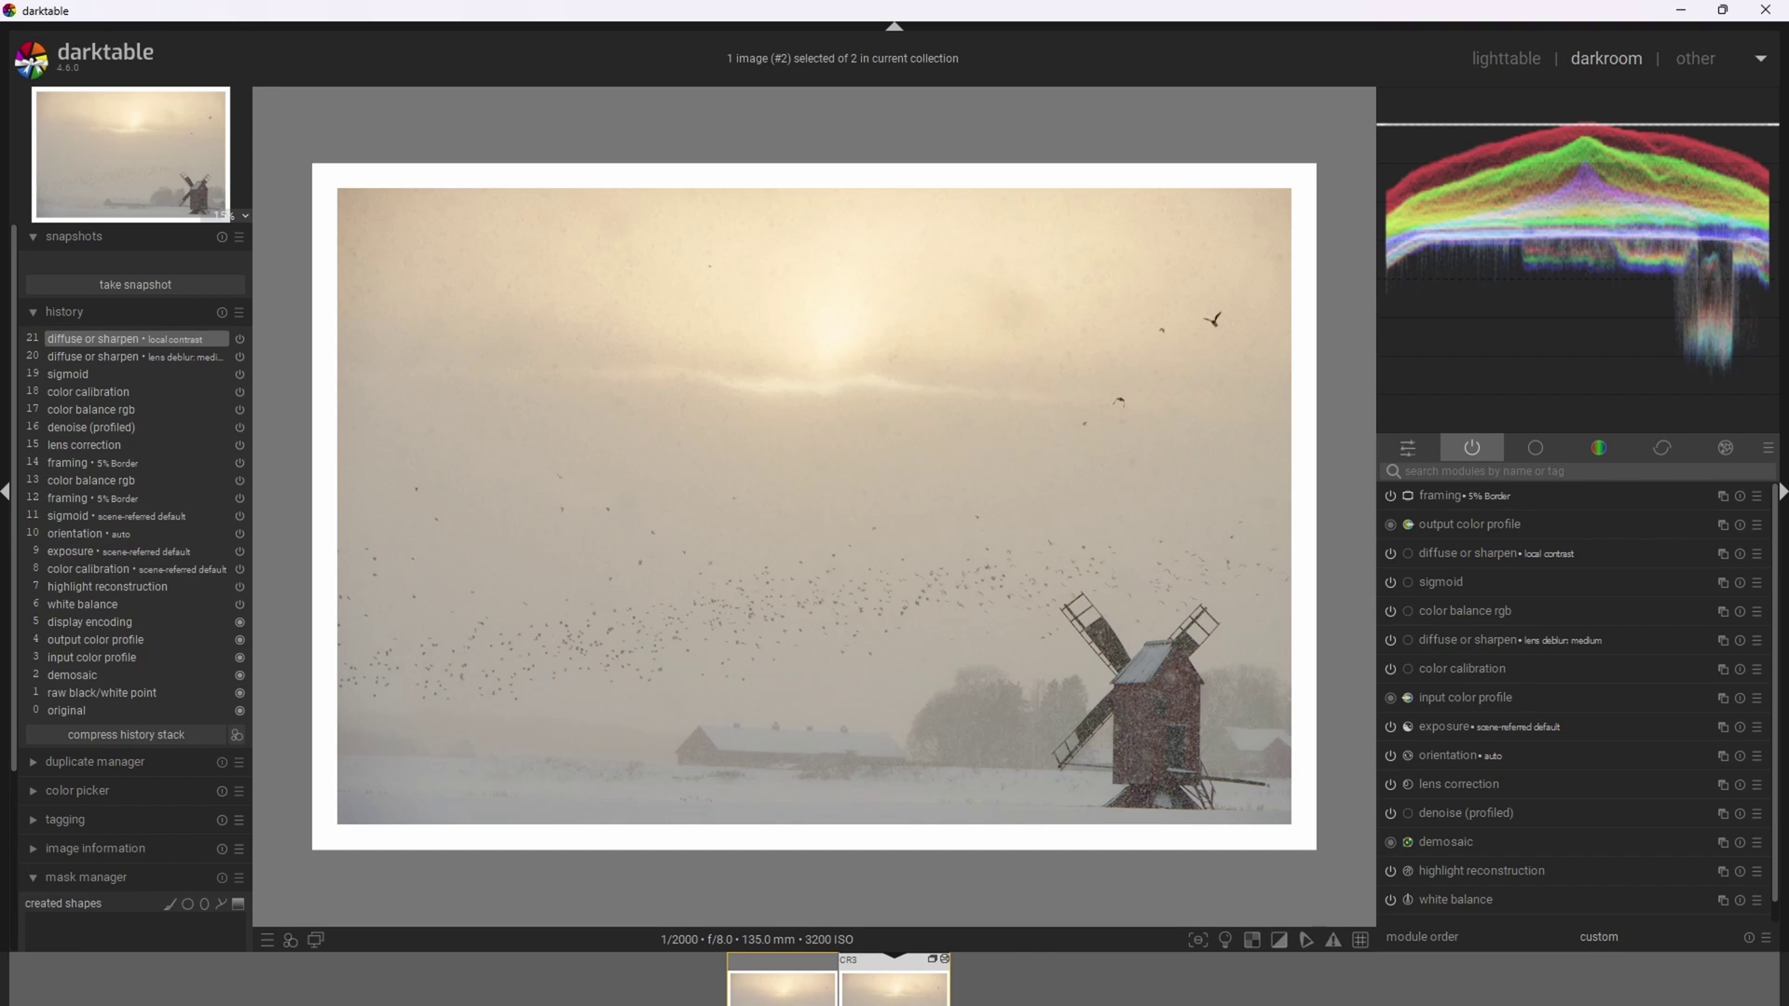
# In the retouch module, heal the dark spot in the sky right of the sun with a circle, sourcing clean sky up and to its right
pyautogui.hotkey('ctrl', 'v')
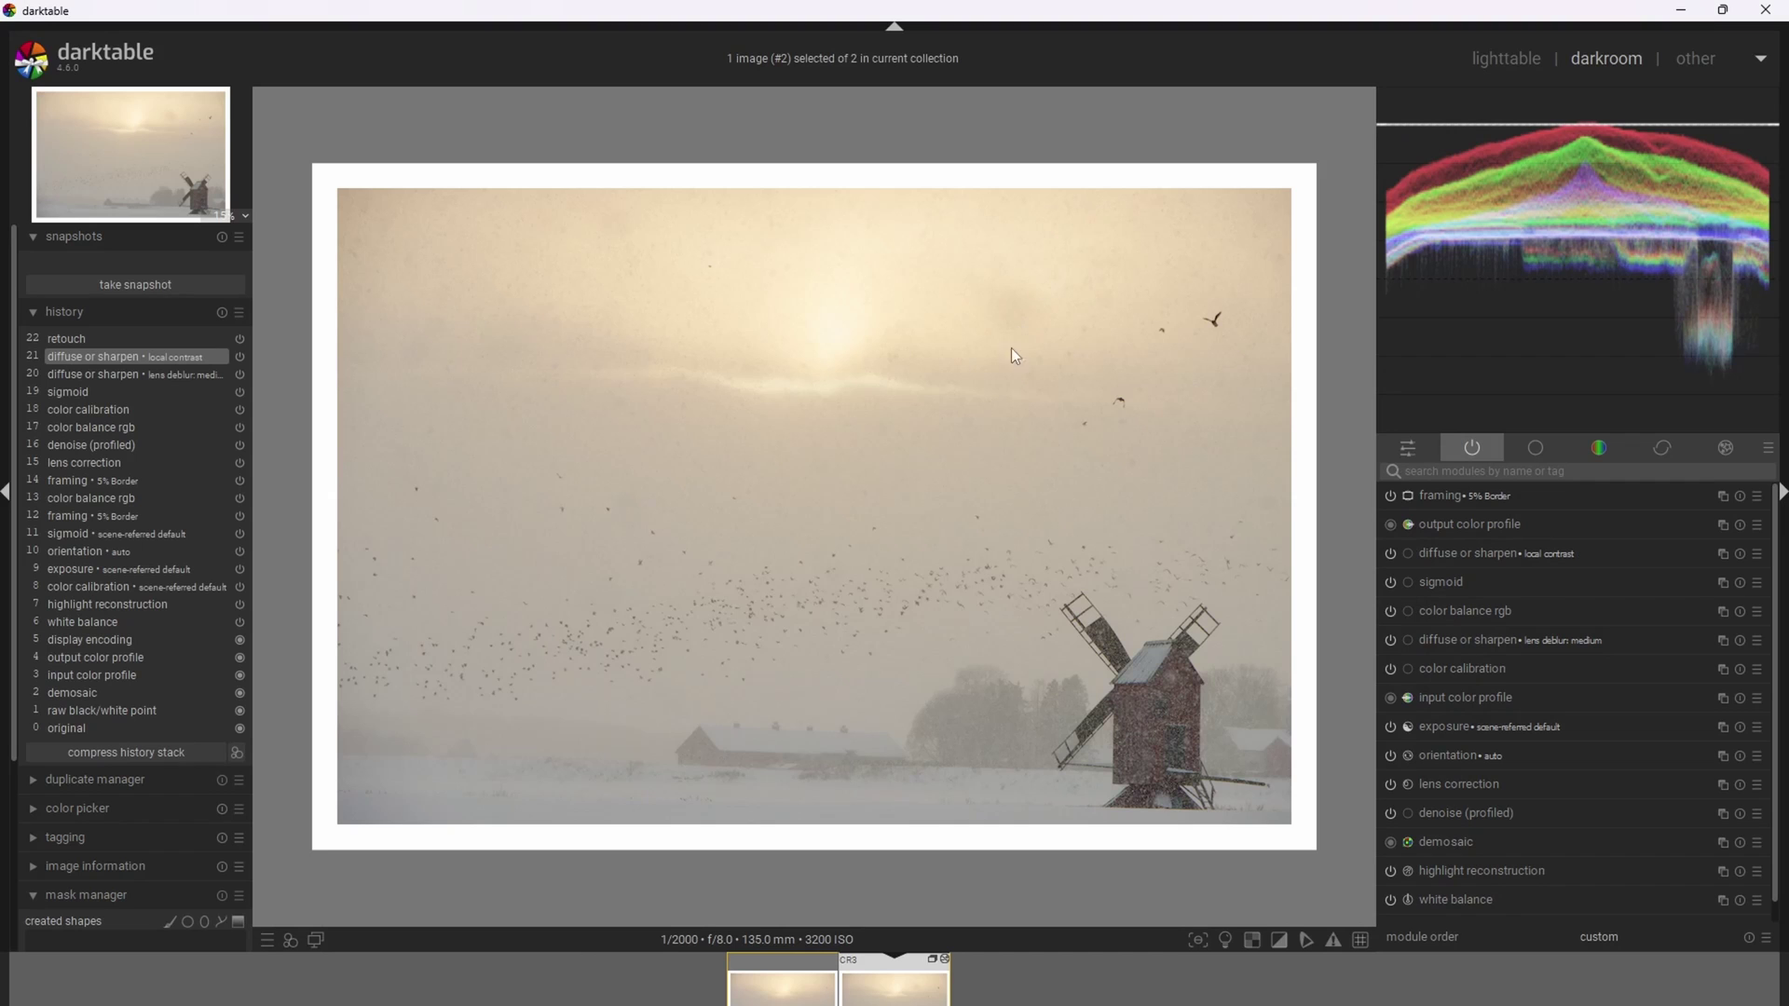
pyautogui.click(1425, 471)
pyautogui.write('retou')
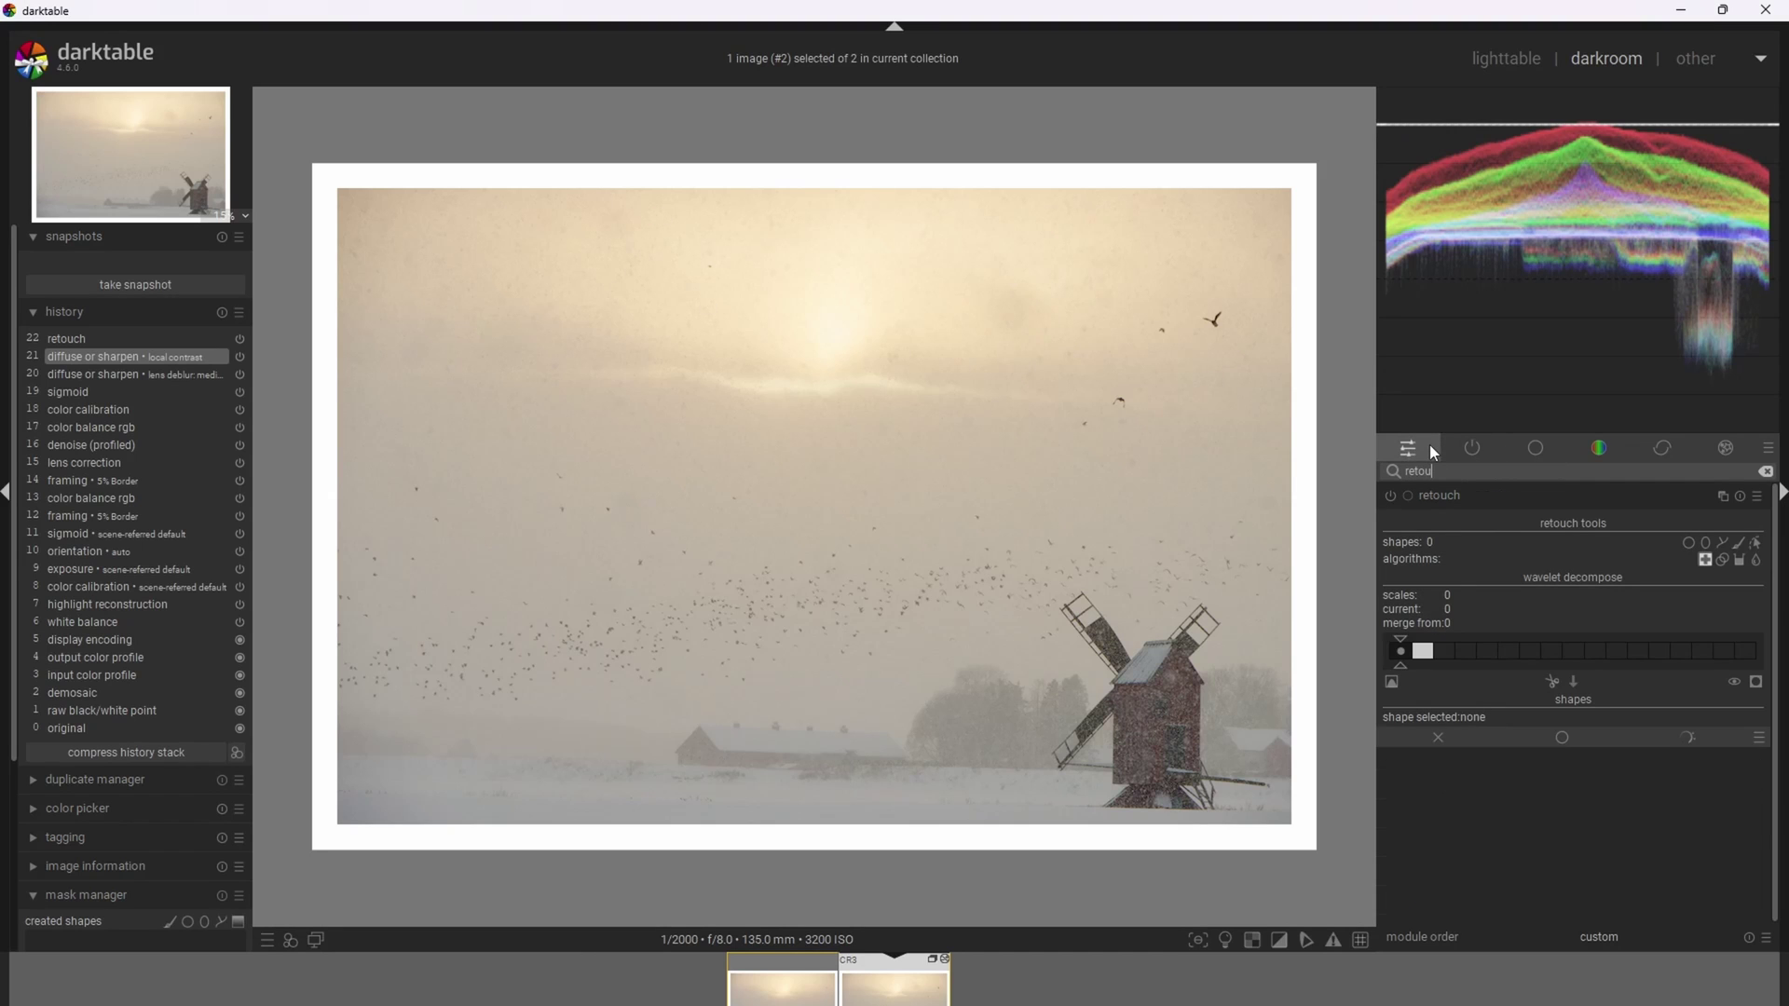
pyautogui.click(1688, 542)
pyautogui.click(1688, 544)
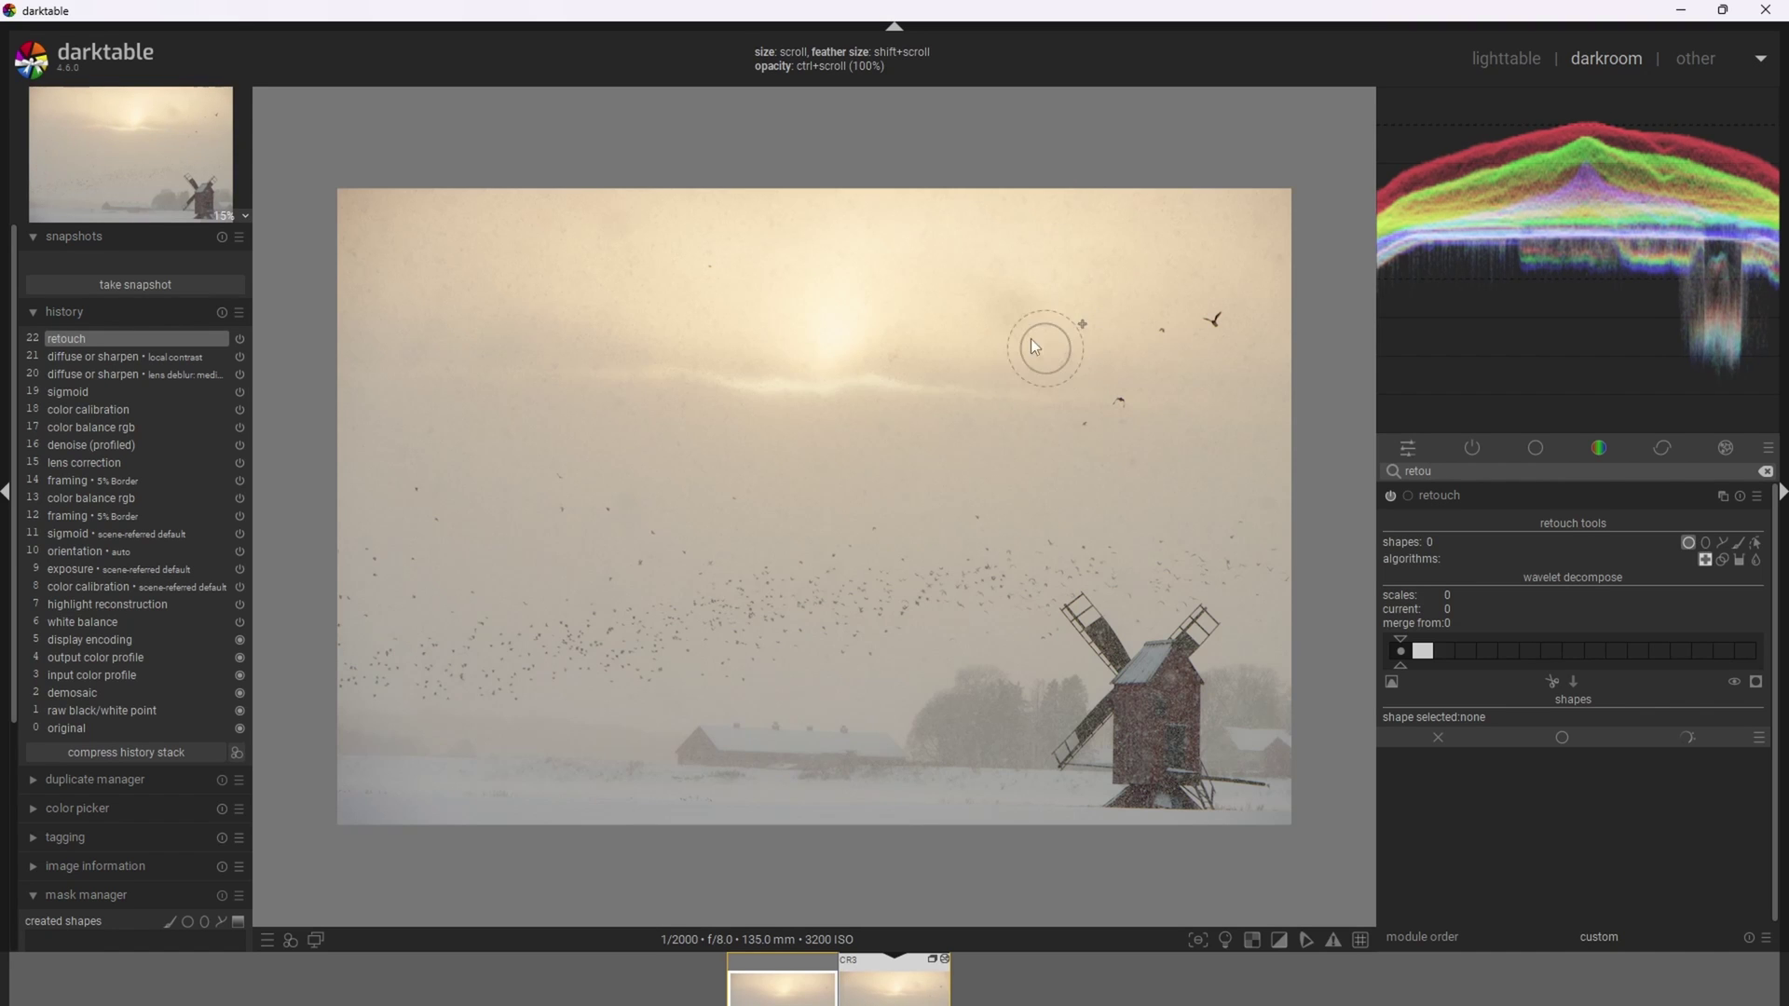
pyautogui.scroll(2, 1007, 305)
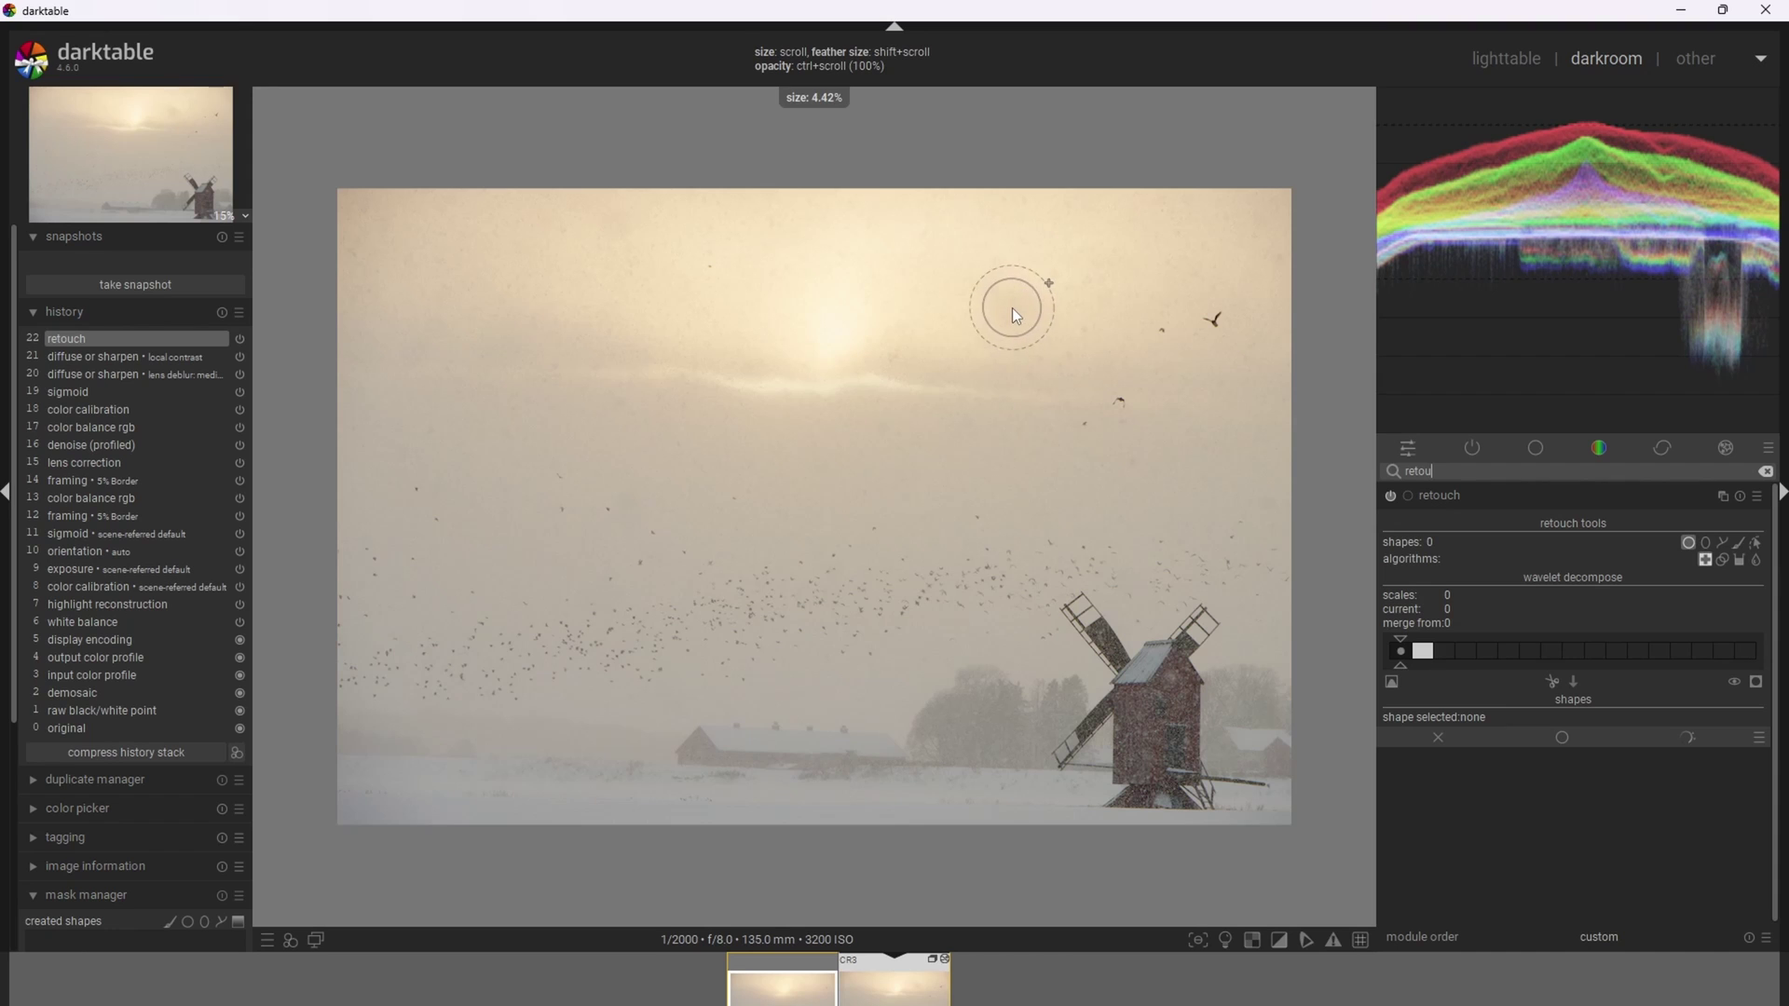
pyautogui.scroll(-1, 1013, 305)
pyautogui.click(1002, 311)
pyautogui.keyDown('shift'); pyautogui.click(1004, 295); pyautogui.keyUp('shift')
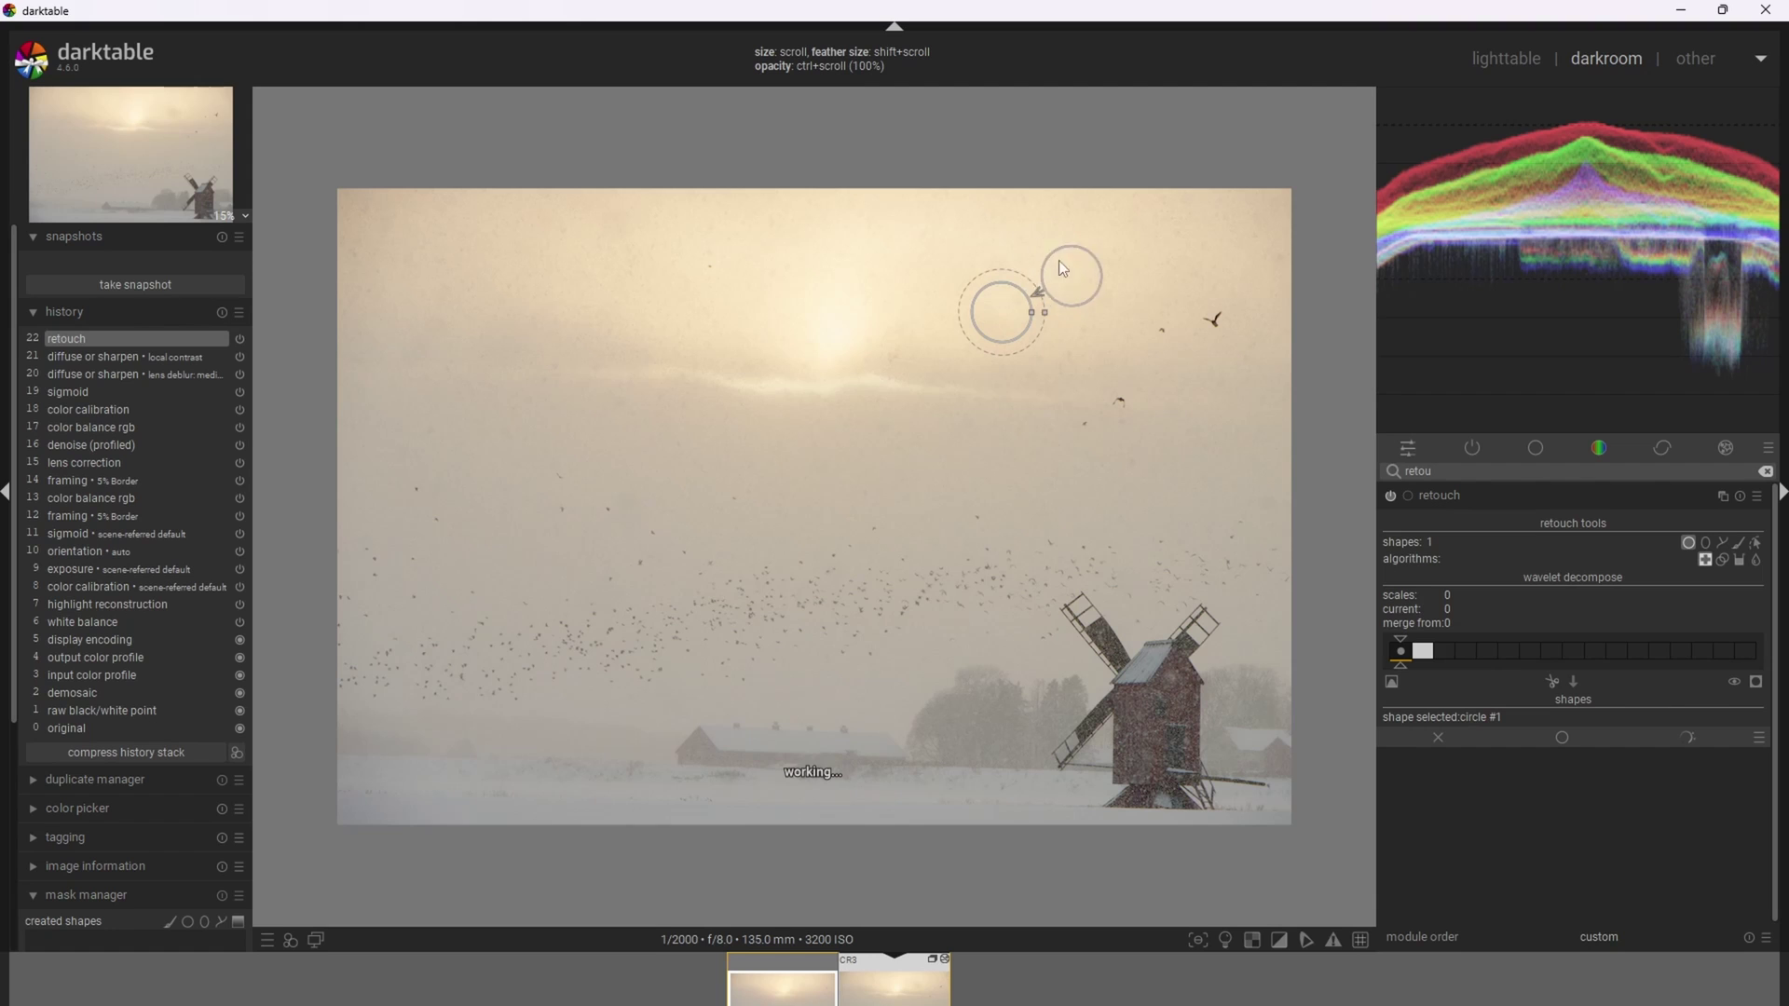
pyautogui.moveTo(1033, 251); pyautogui.dragTo(1102, 296)
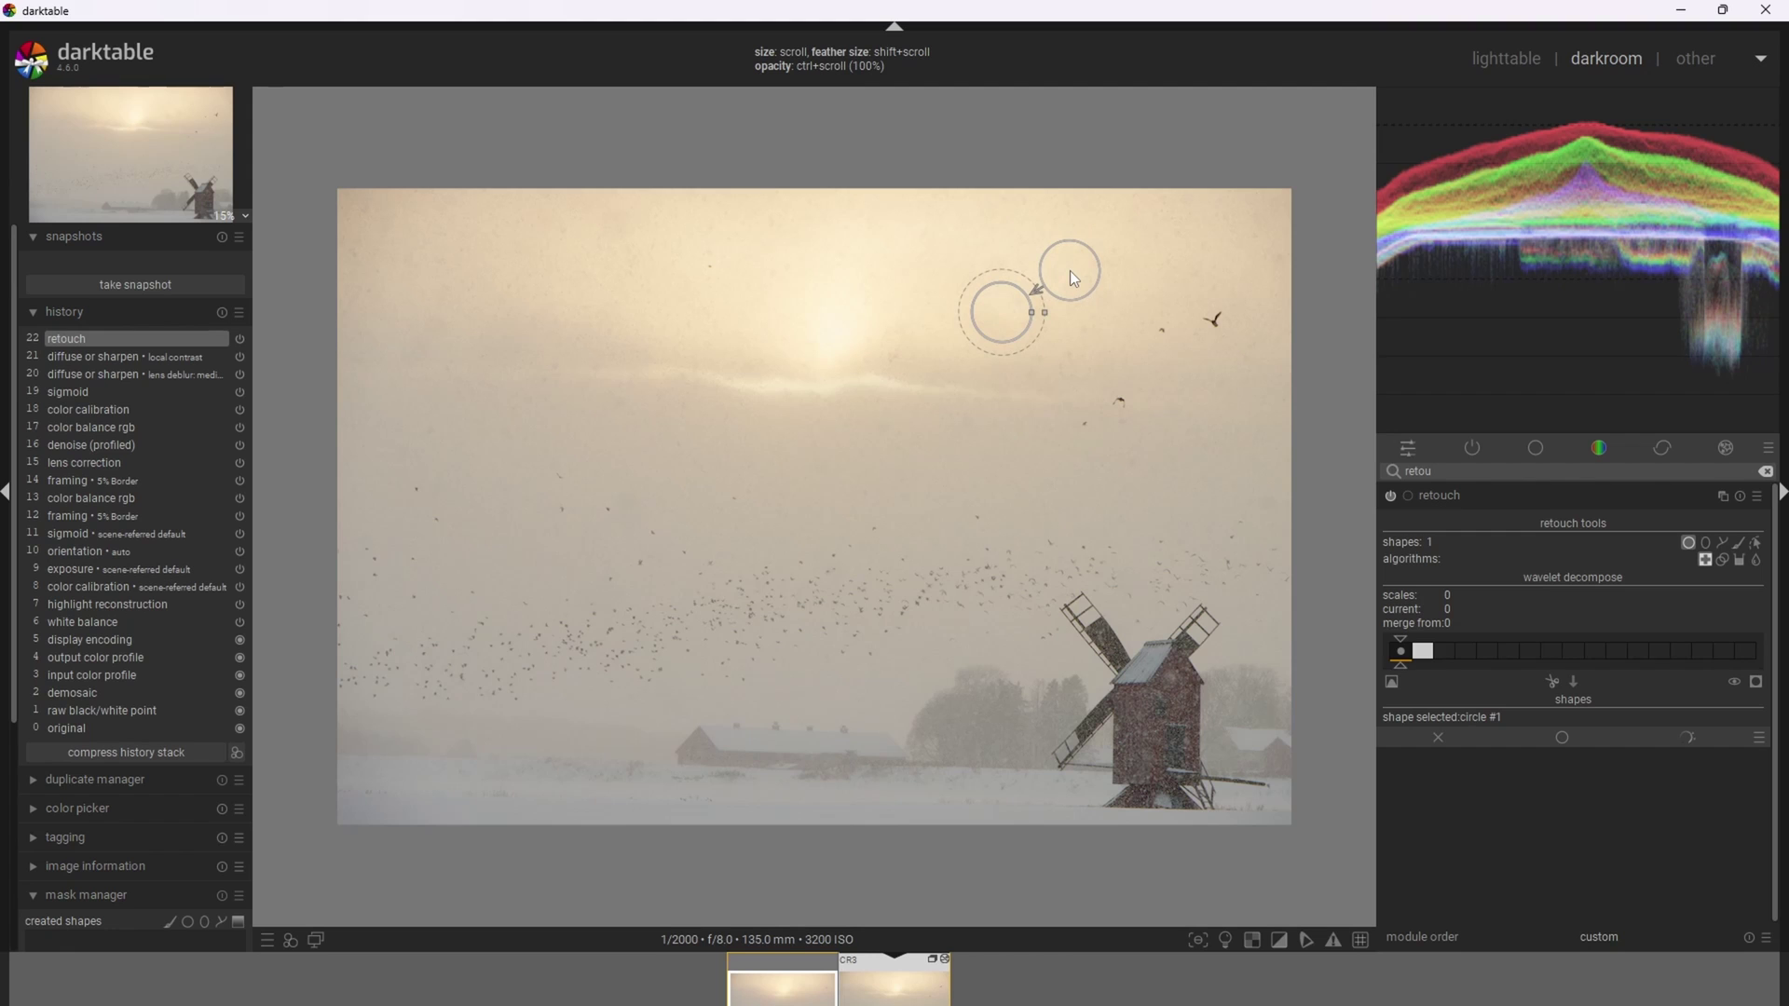
pyautogui.rightClick(1070, 270)
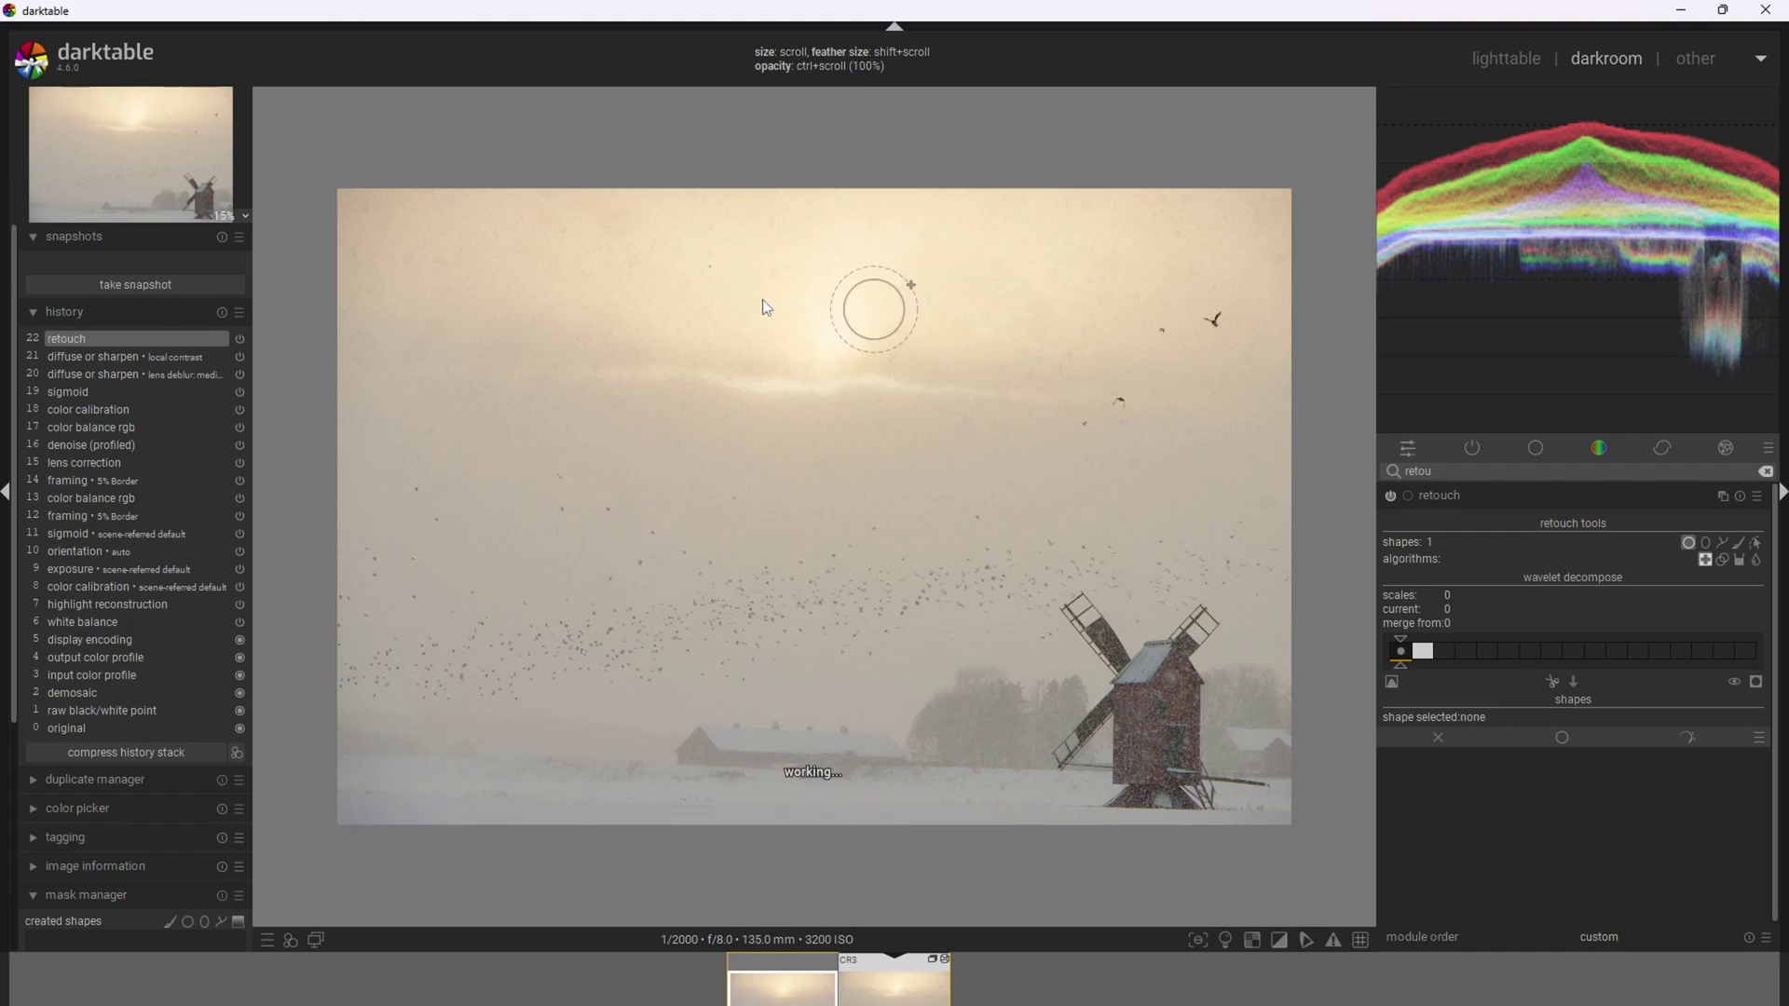
# Heal another spot in the sky near the photo's upper-left part with a second retouch circle and leave the module
pyautogui.click(619, 233)
pyautogui.moveTo(601, 226); pyautogui.dragTo(543, 224)
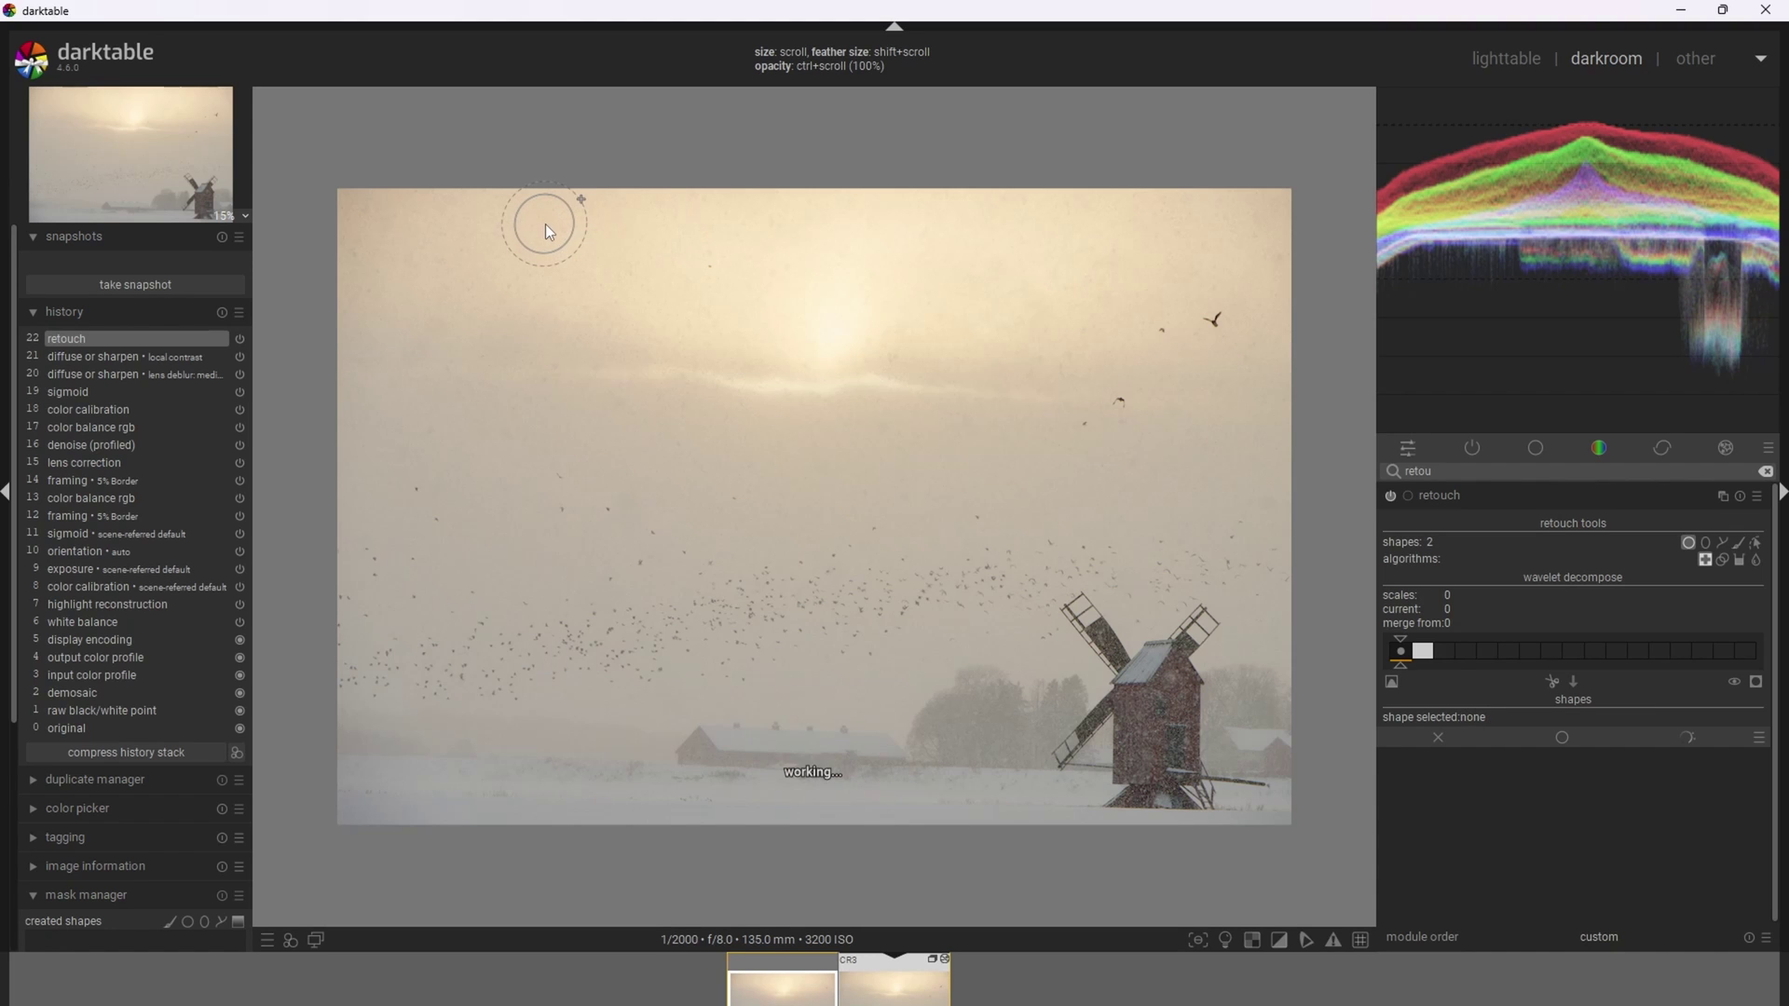
pyautogui.press('Escape')
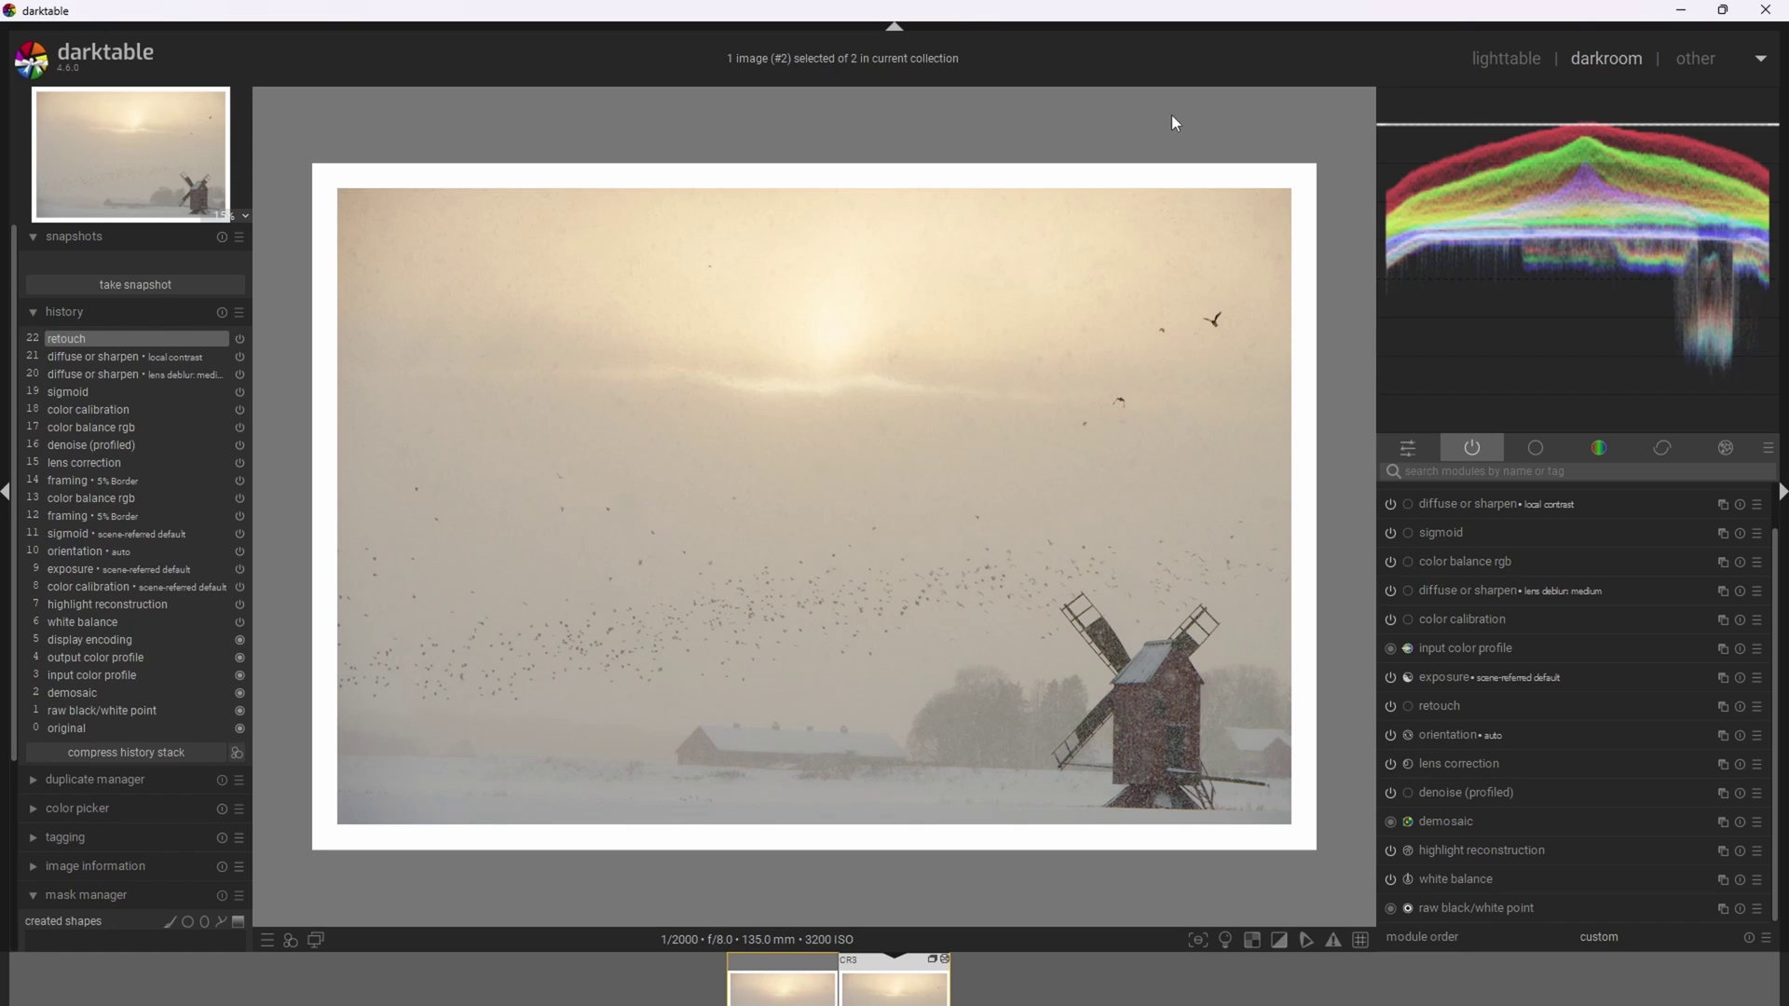
# Add a new diffuse or sharpen instance next to the lens deblur one and set its radius span to 408 px
pyautogui.hotkey('ctrl', 'v')
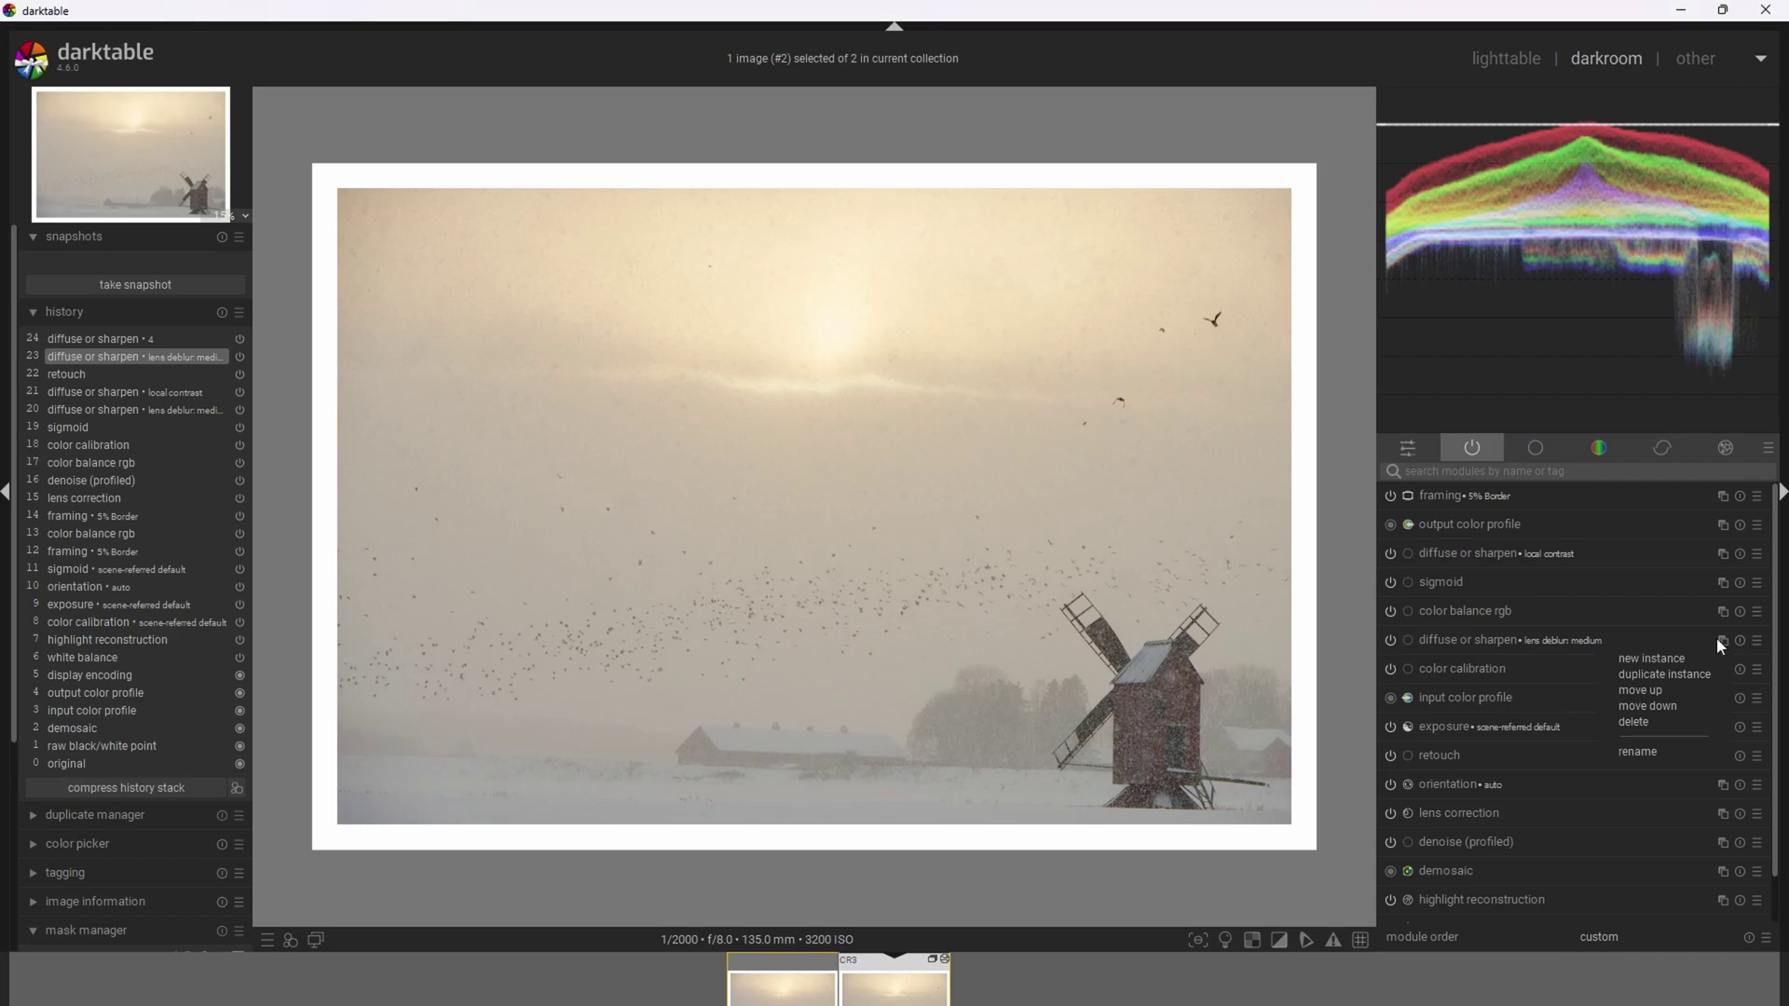
pyautogui.click(1679, 654)
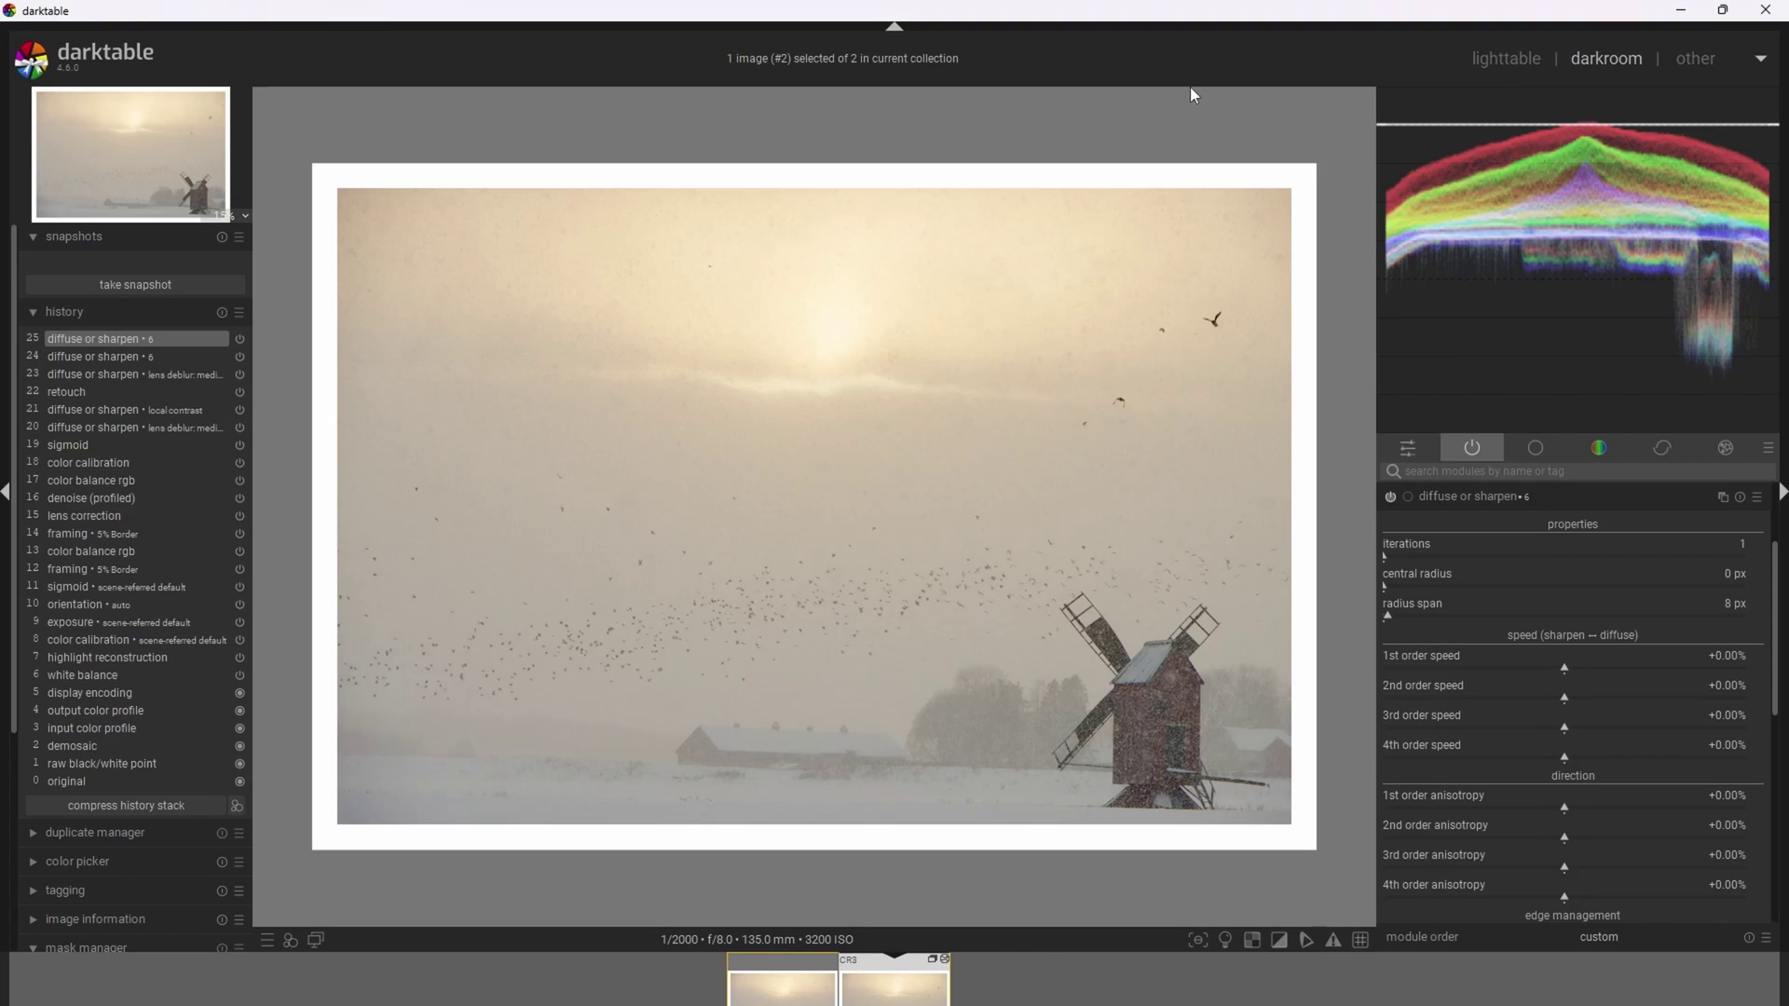
pyautogui.moveTo(1391, 622); pyautogui.dragTo(1674, 622)
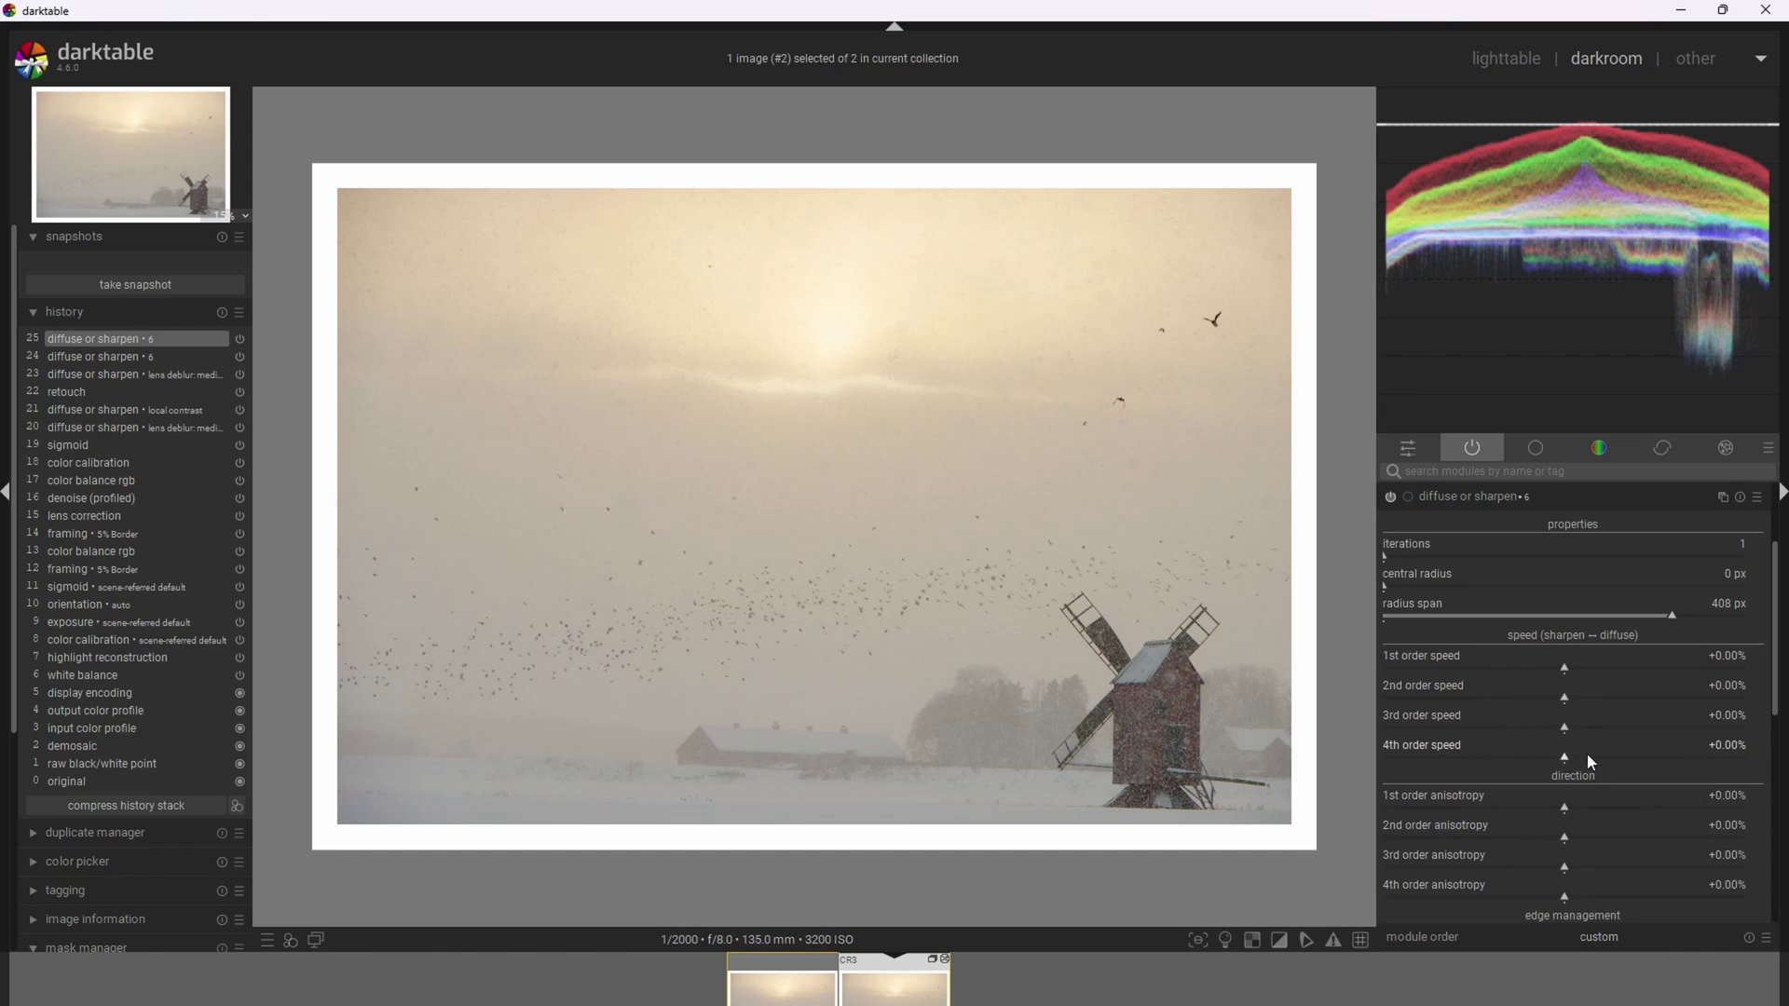
# Set the new instance's 4th order speed to +42.56%, 3rd order speed to +13.85% and iterations to 4
pyautogui.moveTo(1568, 757); pyautogui.dragTo(1641, 756)
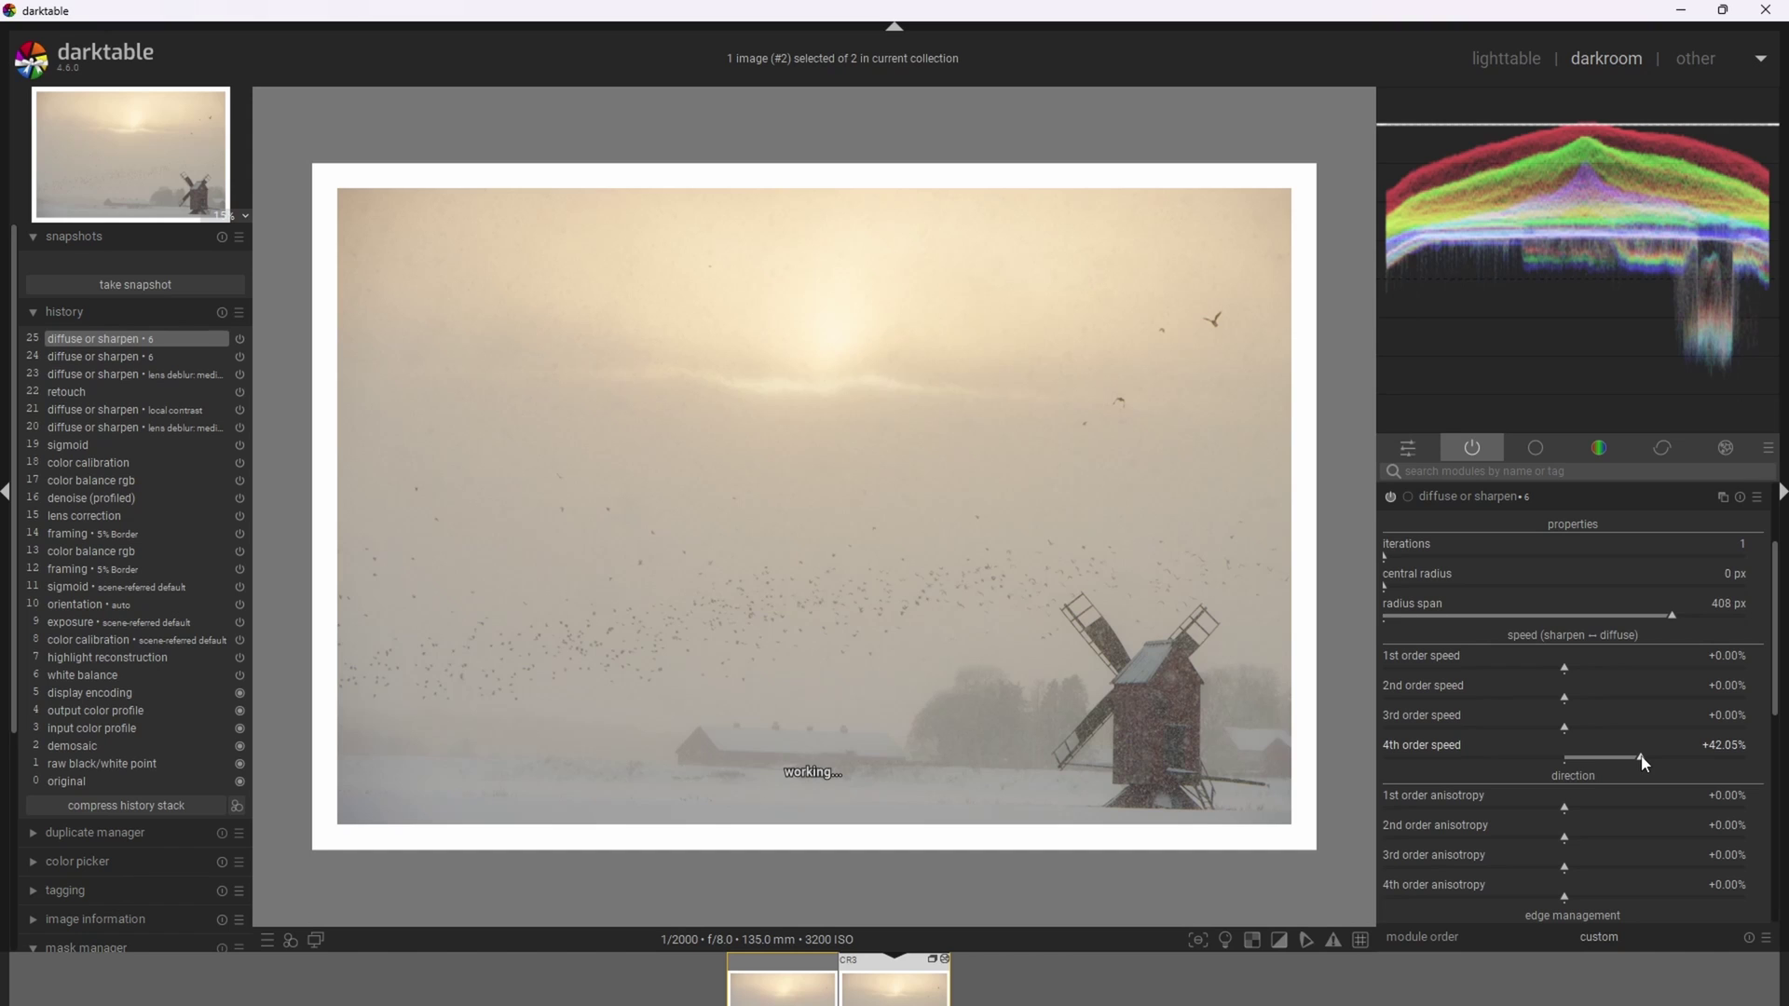
pyautogui.moveTo(1565, 730); pyautogui.dragTo(1593, 731)
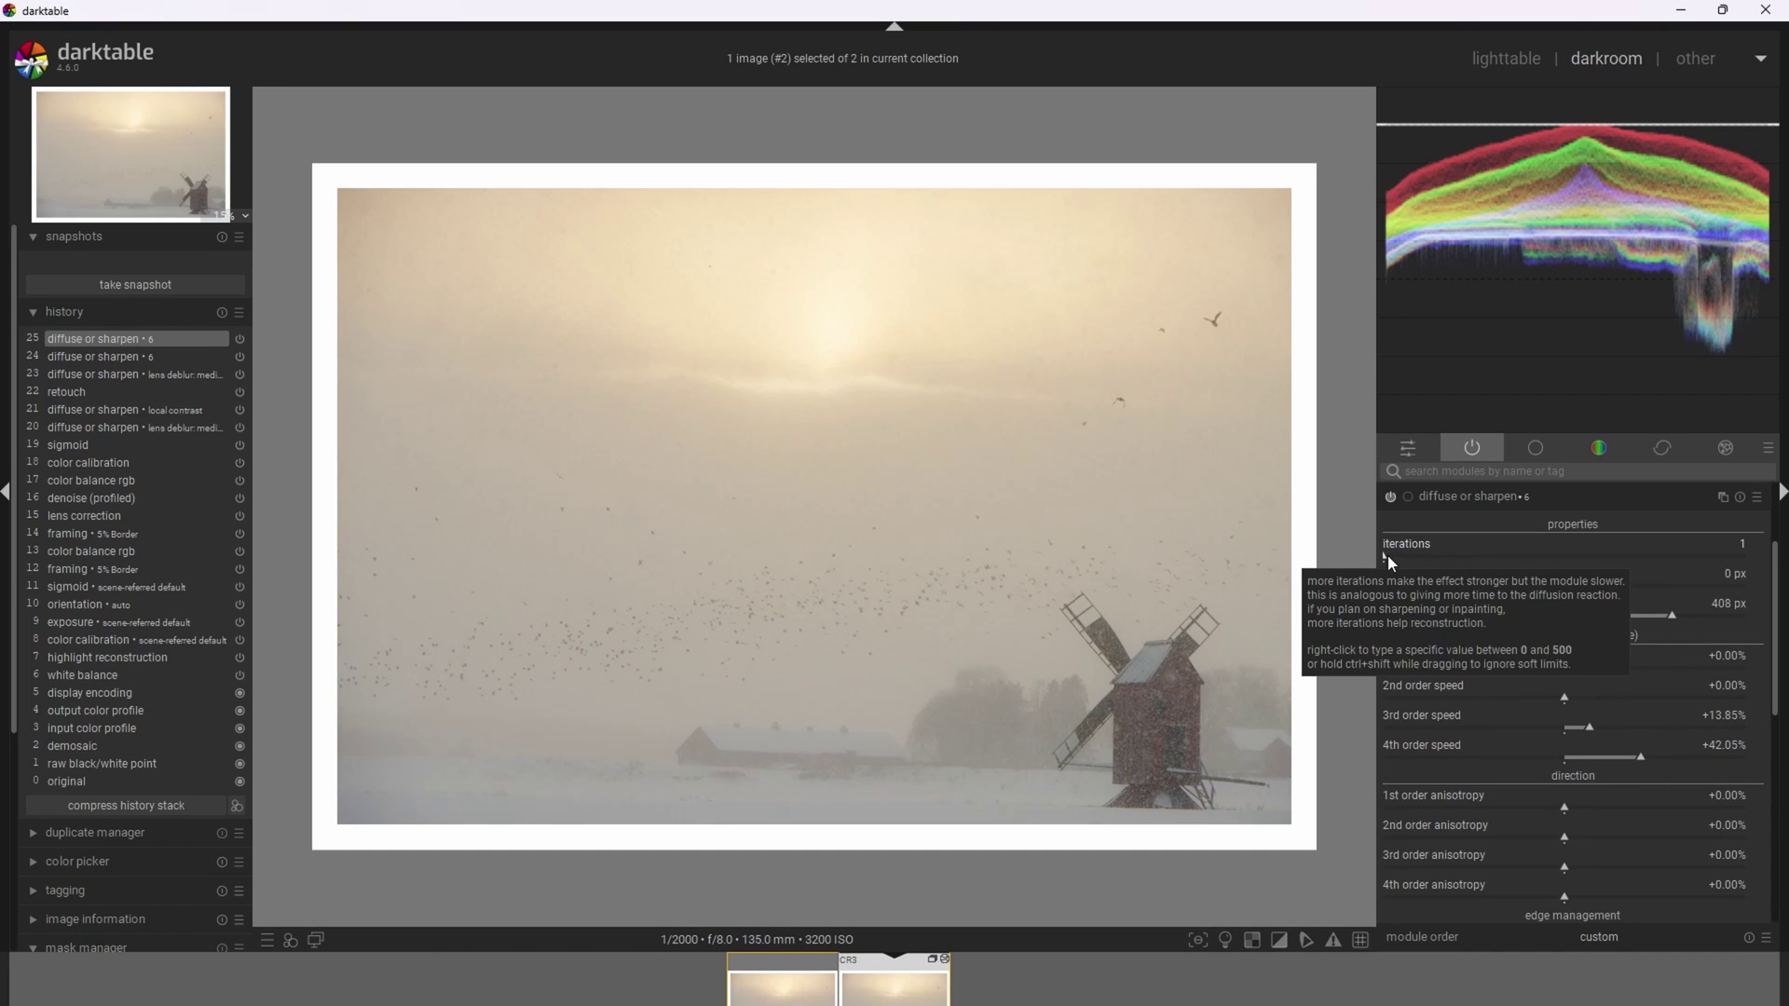
pyautogui.scroll(3, 1388, 555)
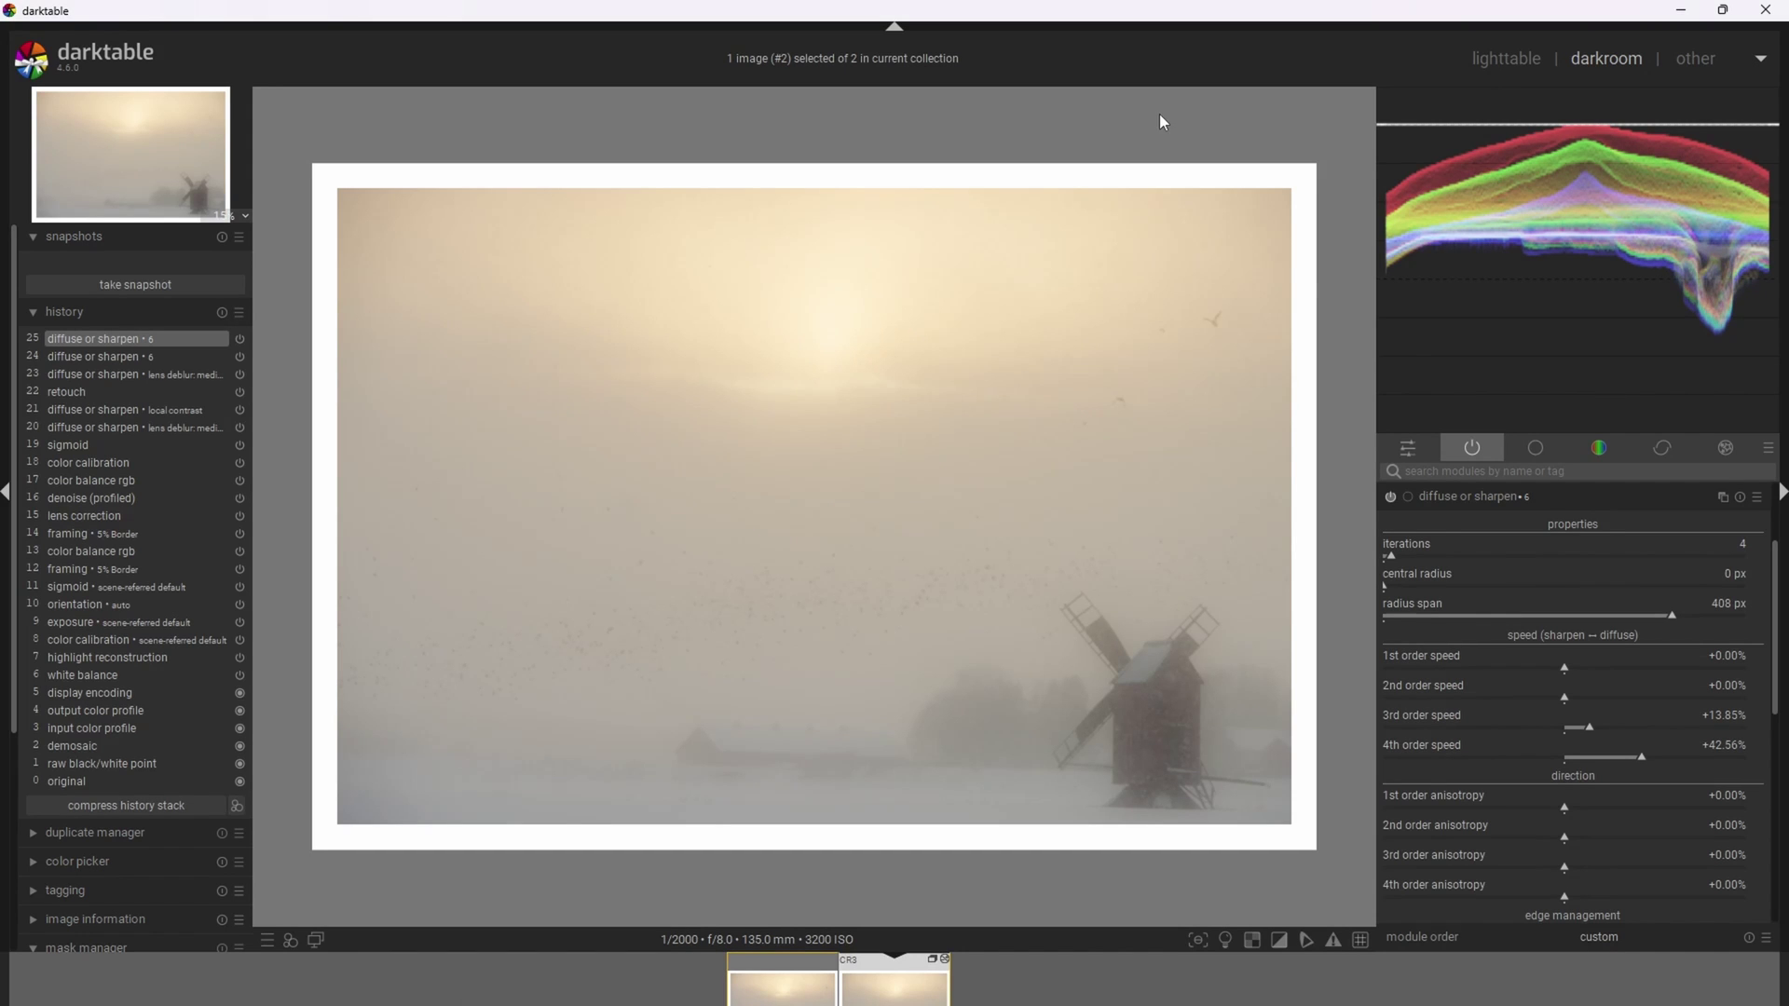
# Enable a drawn & parametric mask on the new diffuse or sharpen instance and draw a four-node path around the sky, leaving out the windmill
pyautogui.scroll(-6, 1774, 694)
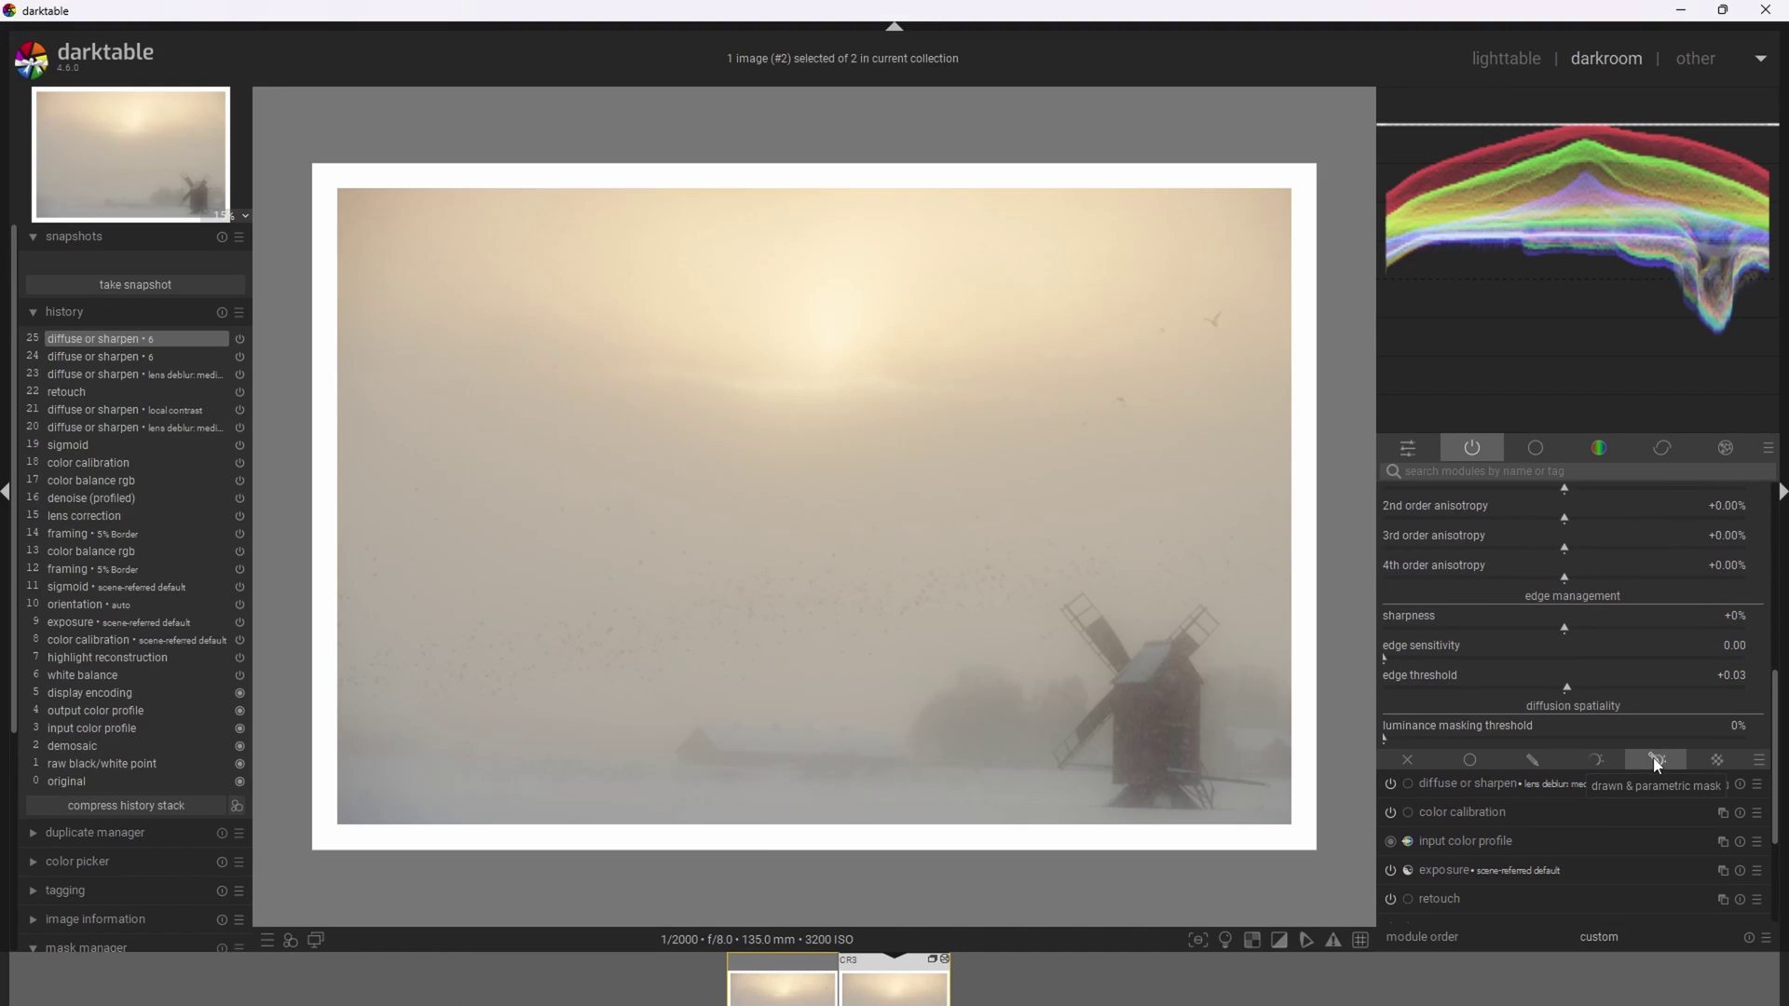
pyautogui.click(1655, 764)
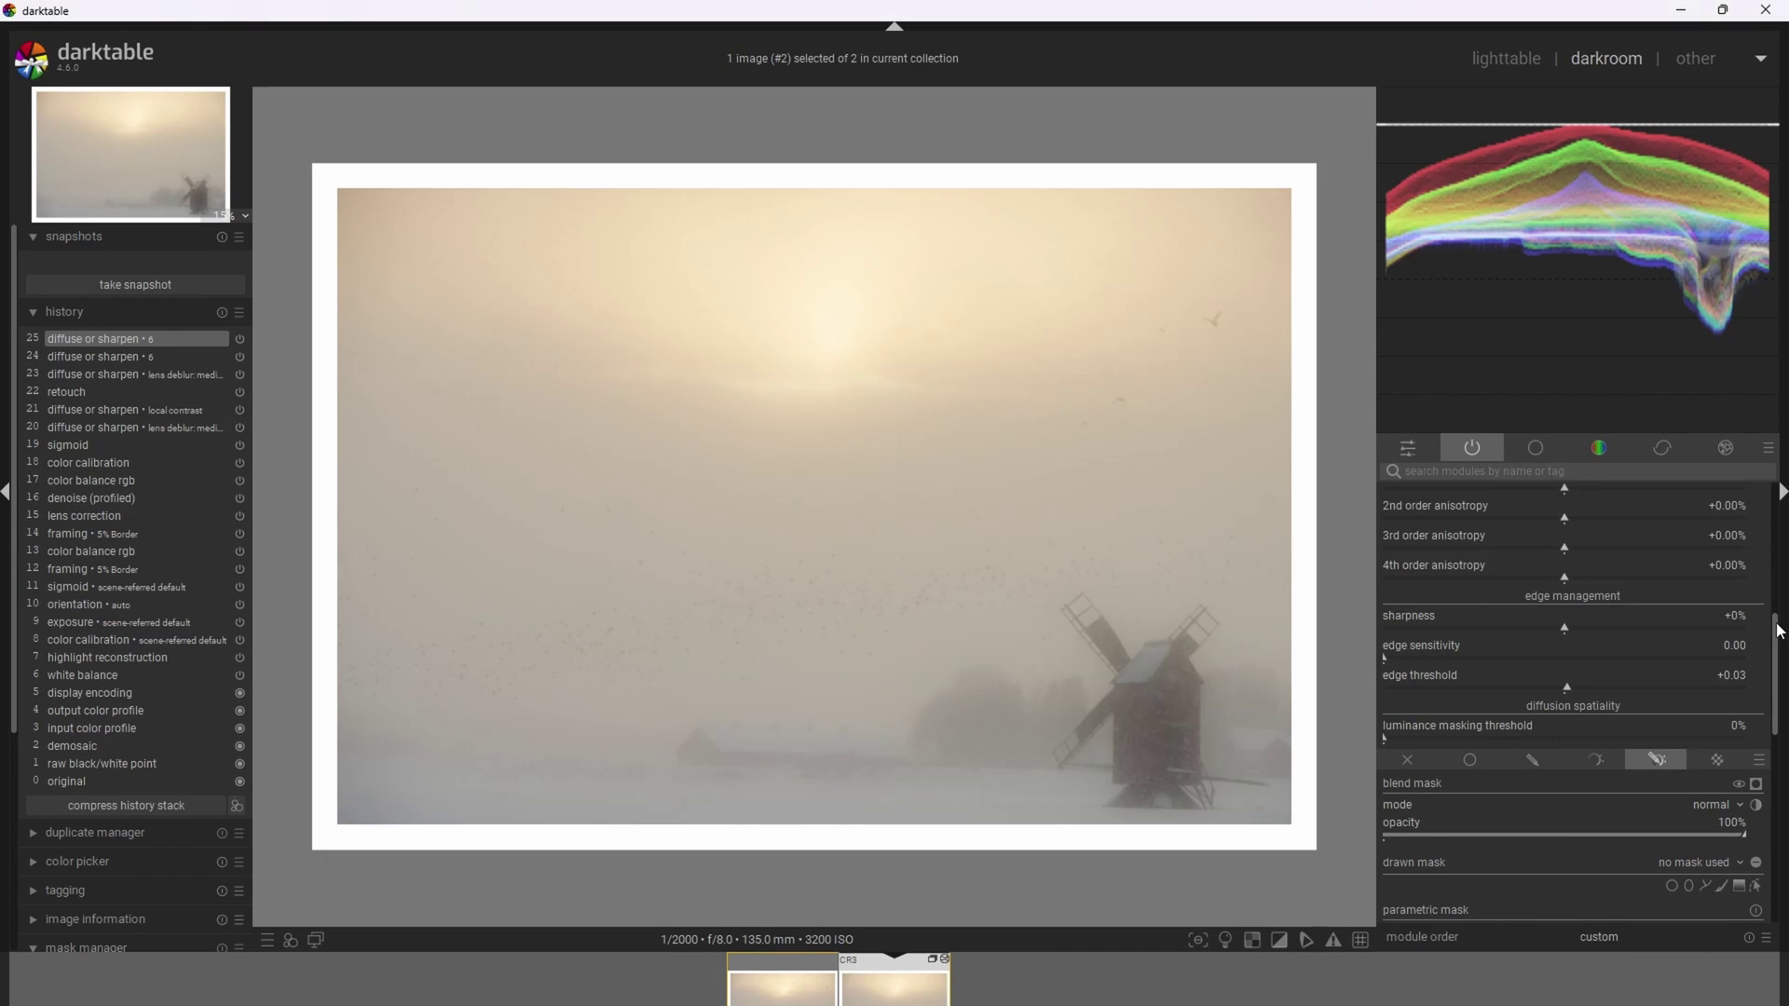
pyautogui.scroll(-1, 1782, 659)
pyautogui.scroll(-4, 1782, 658)
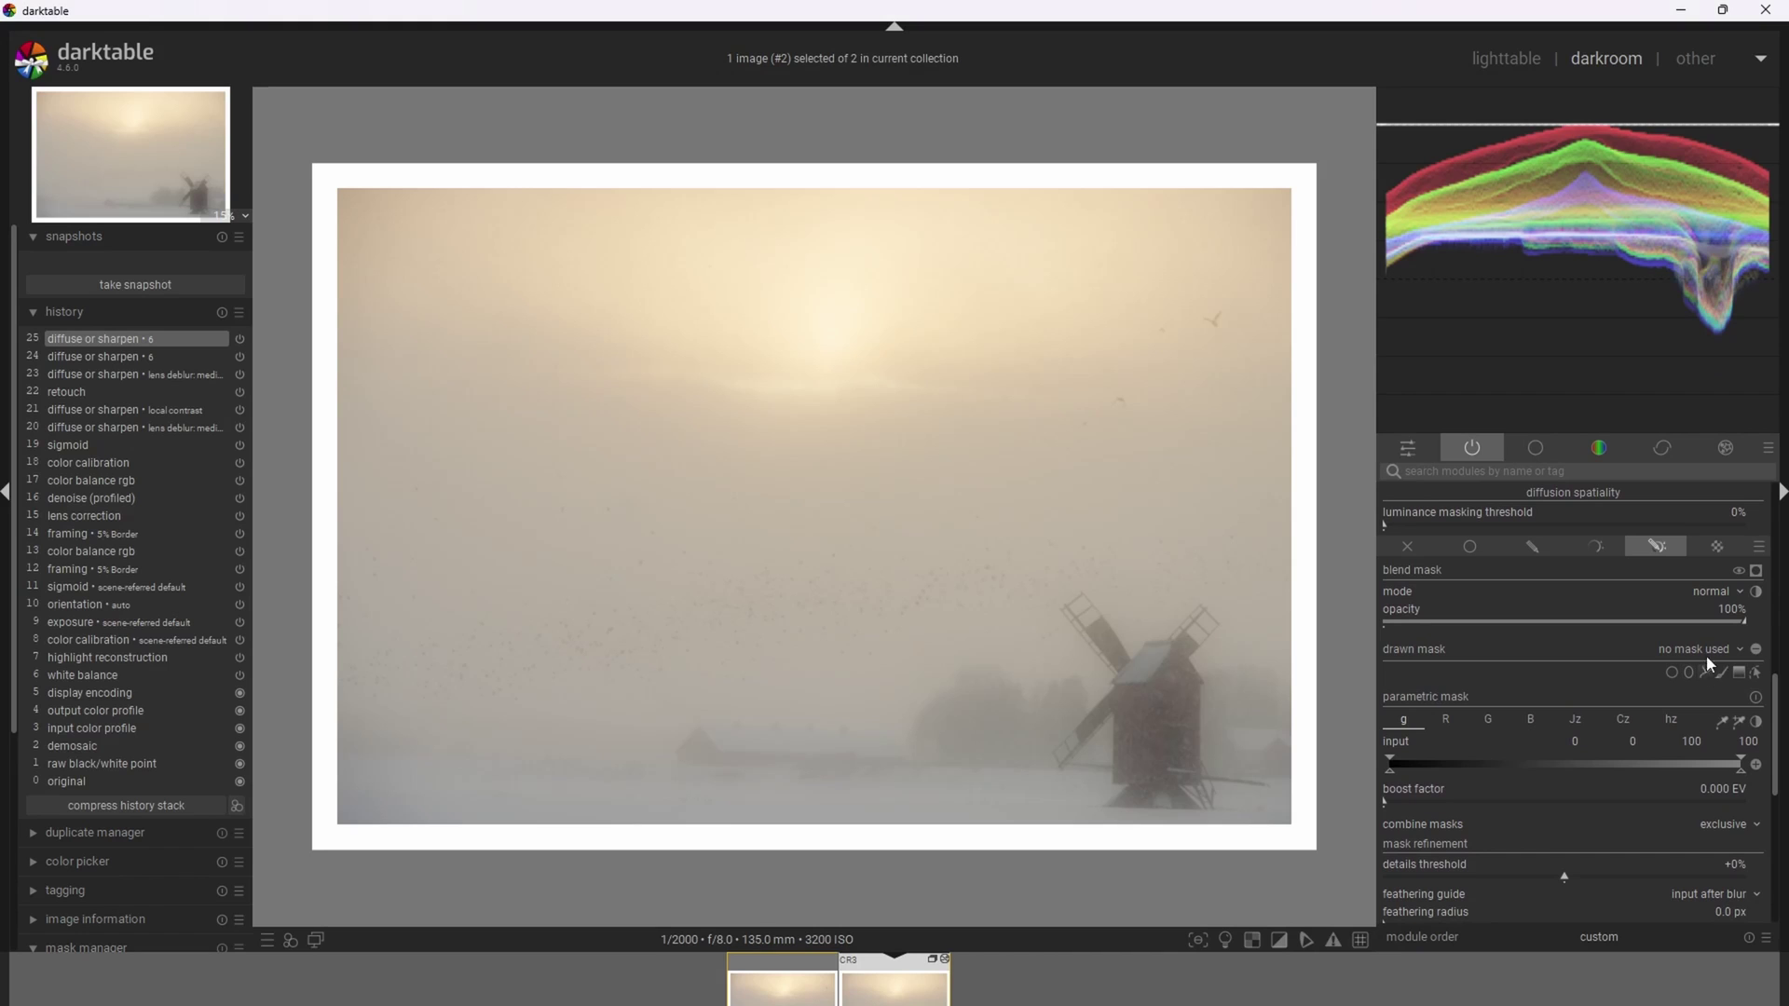
pyautogui.click(1704, 673)
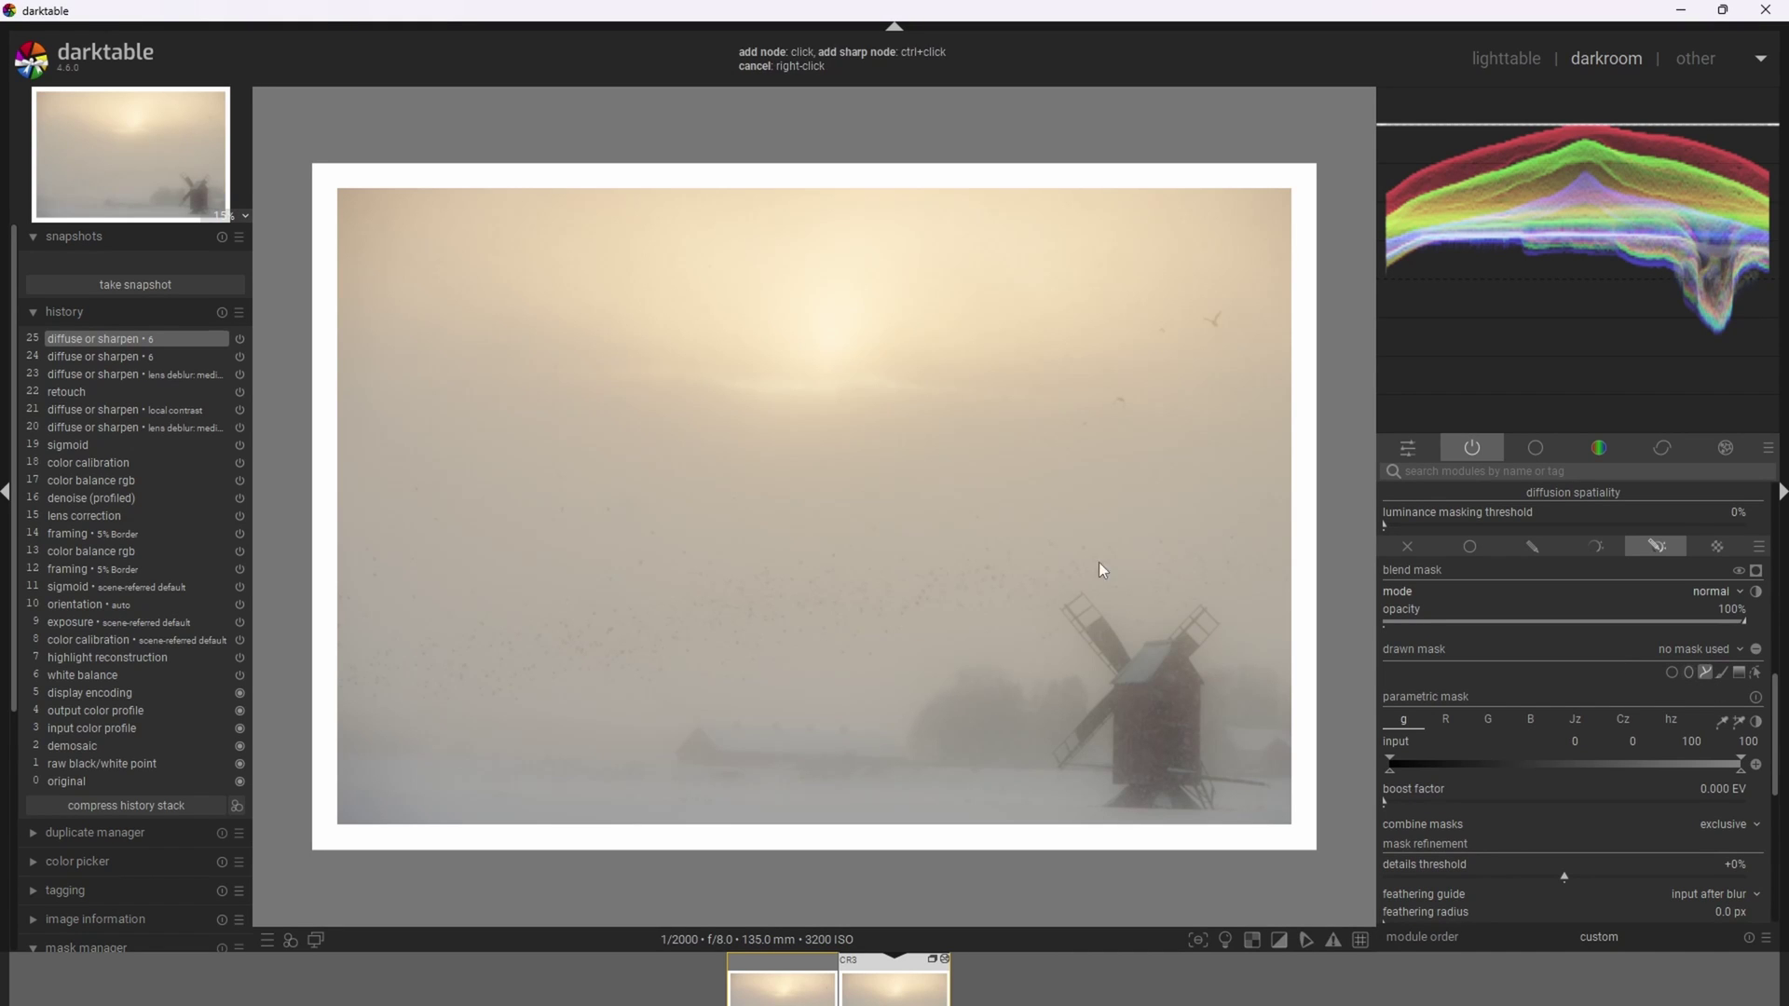
pyautogui.click(369, 212)
pyautogui.click(1250, 216)
pyautogui.click(1213, 473)
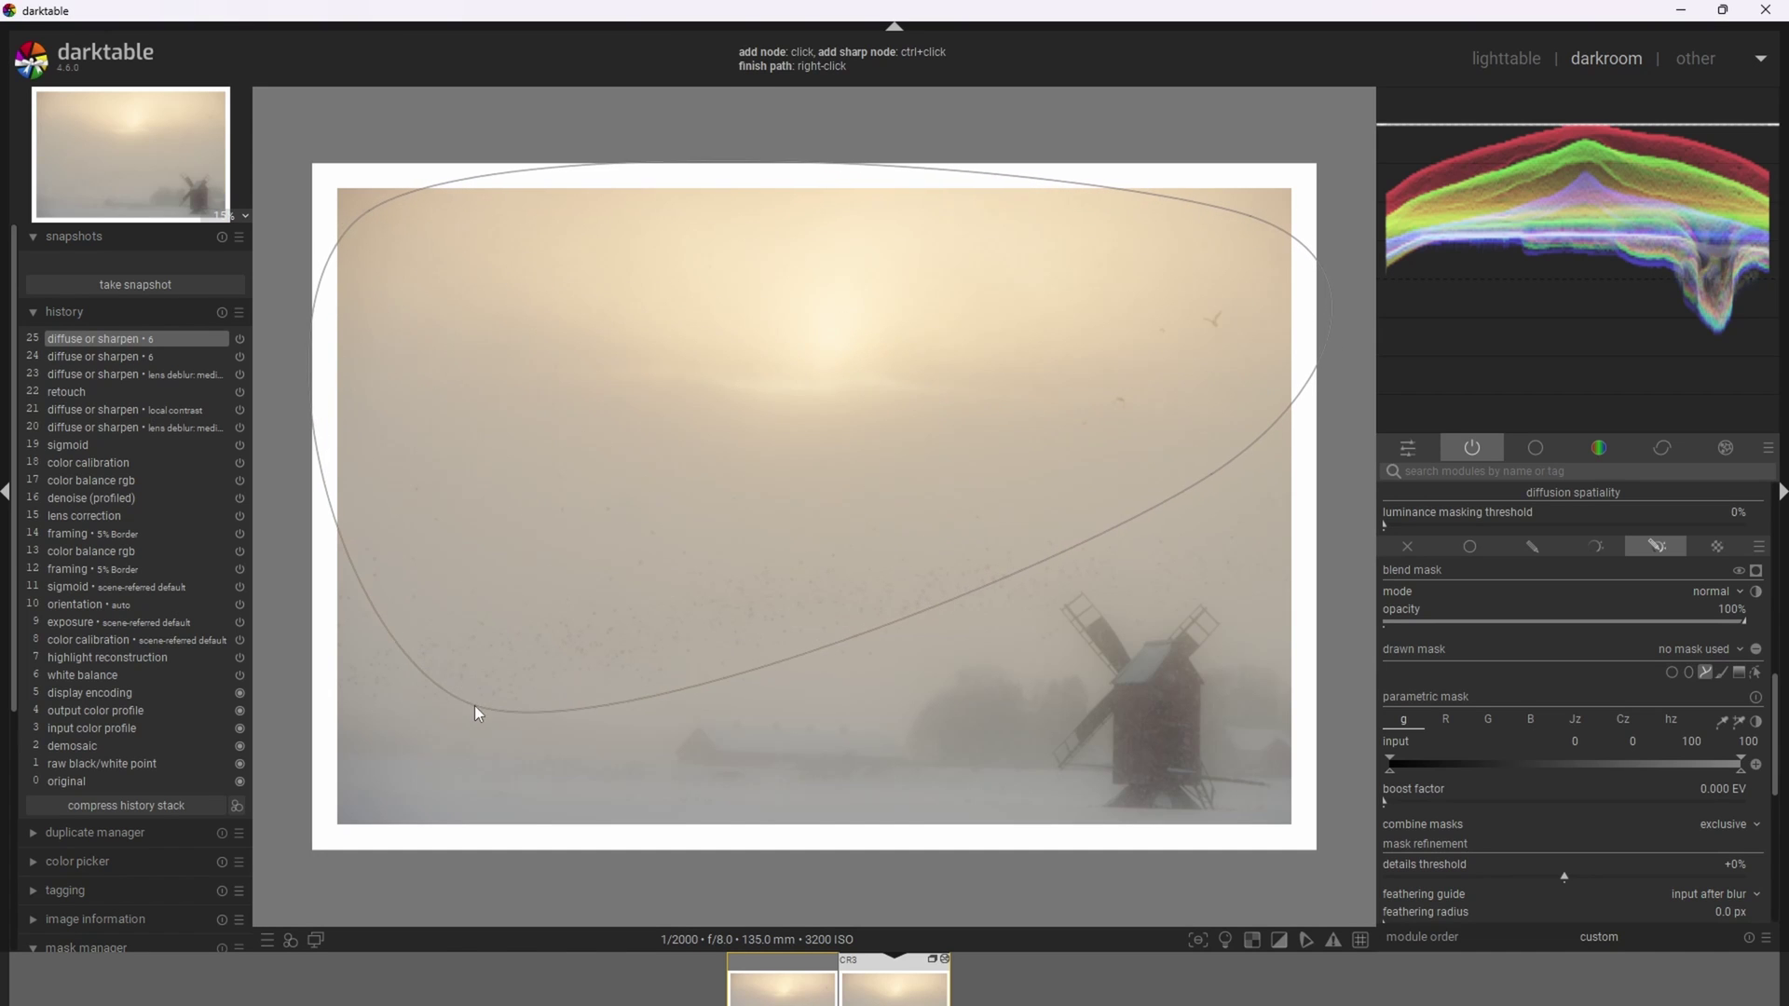
pyautogui.click(473, 712)
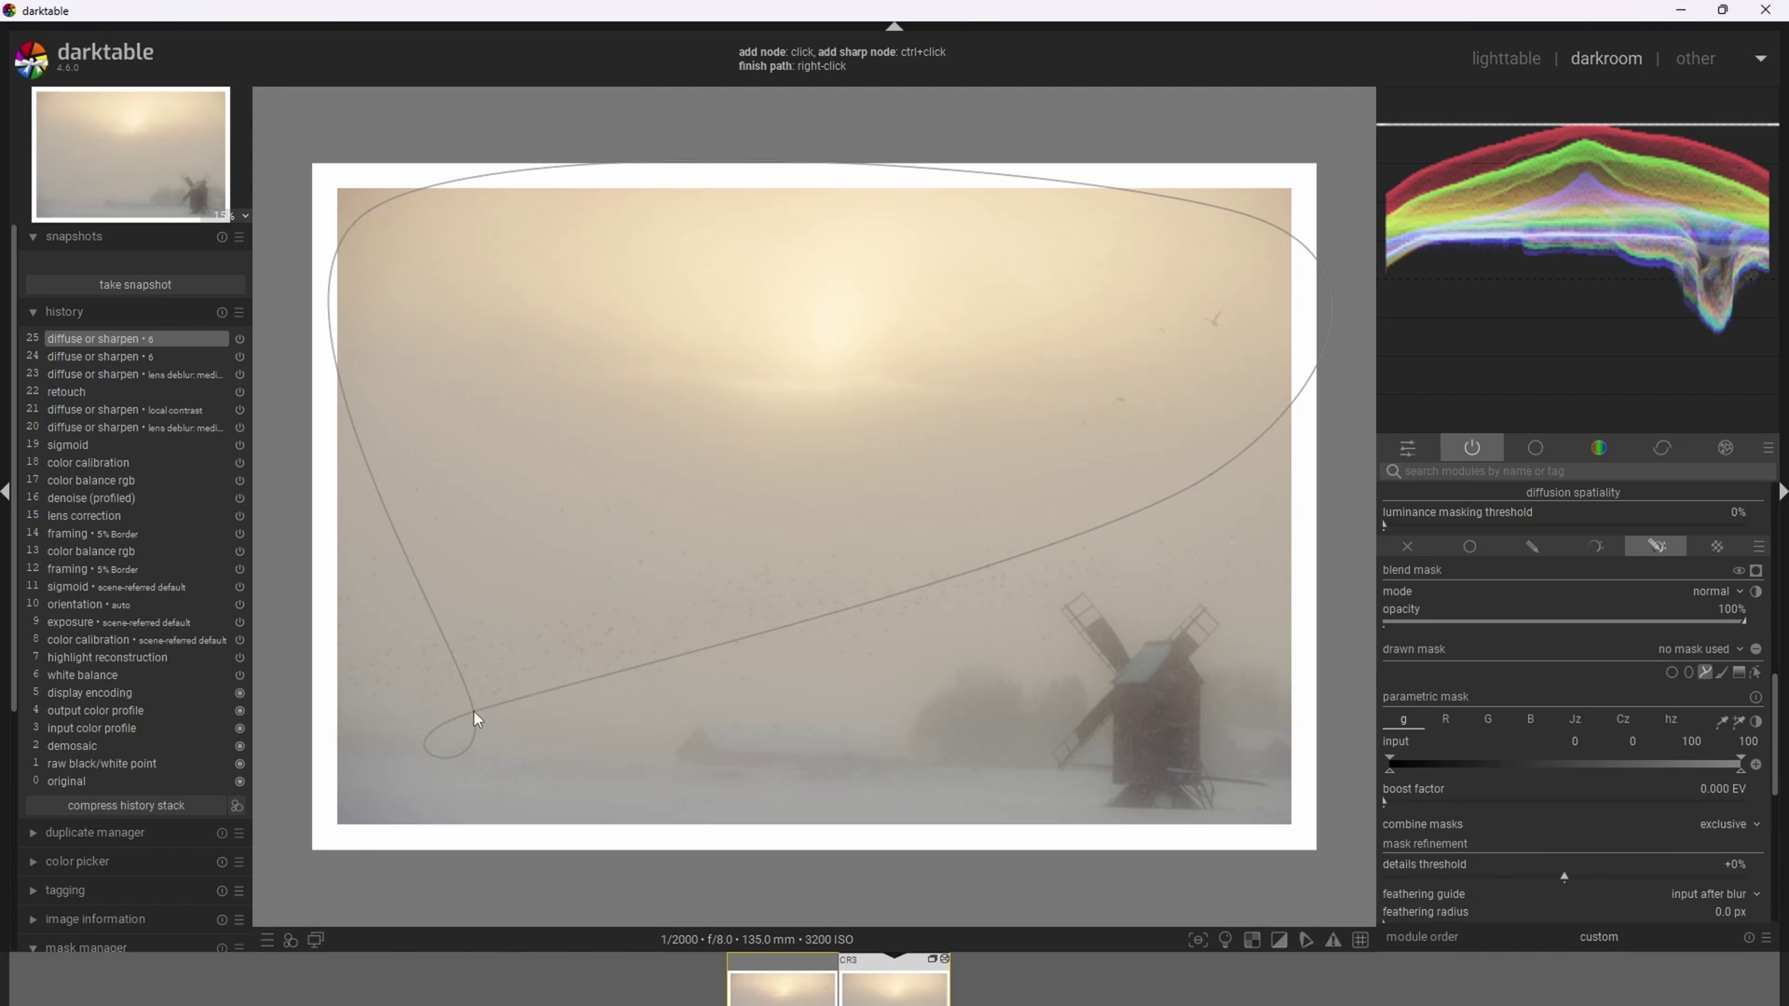
pyautogui.rightClick(473, 715)
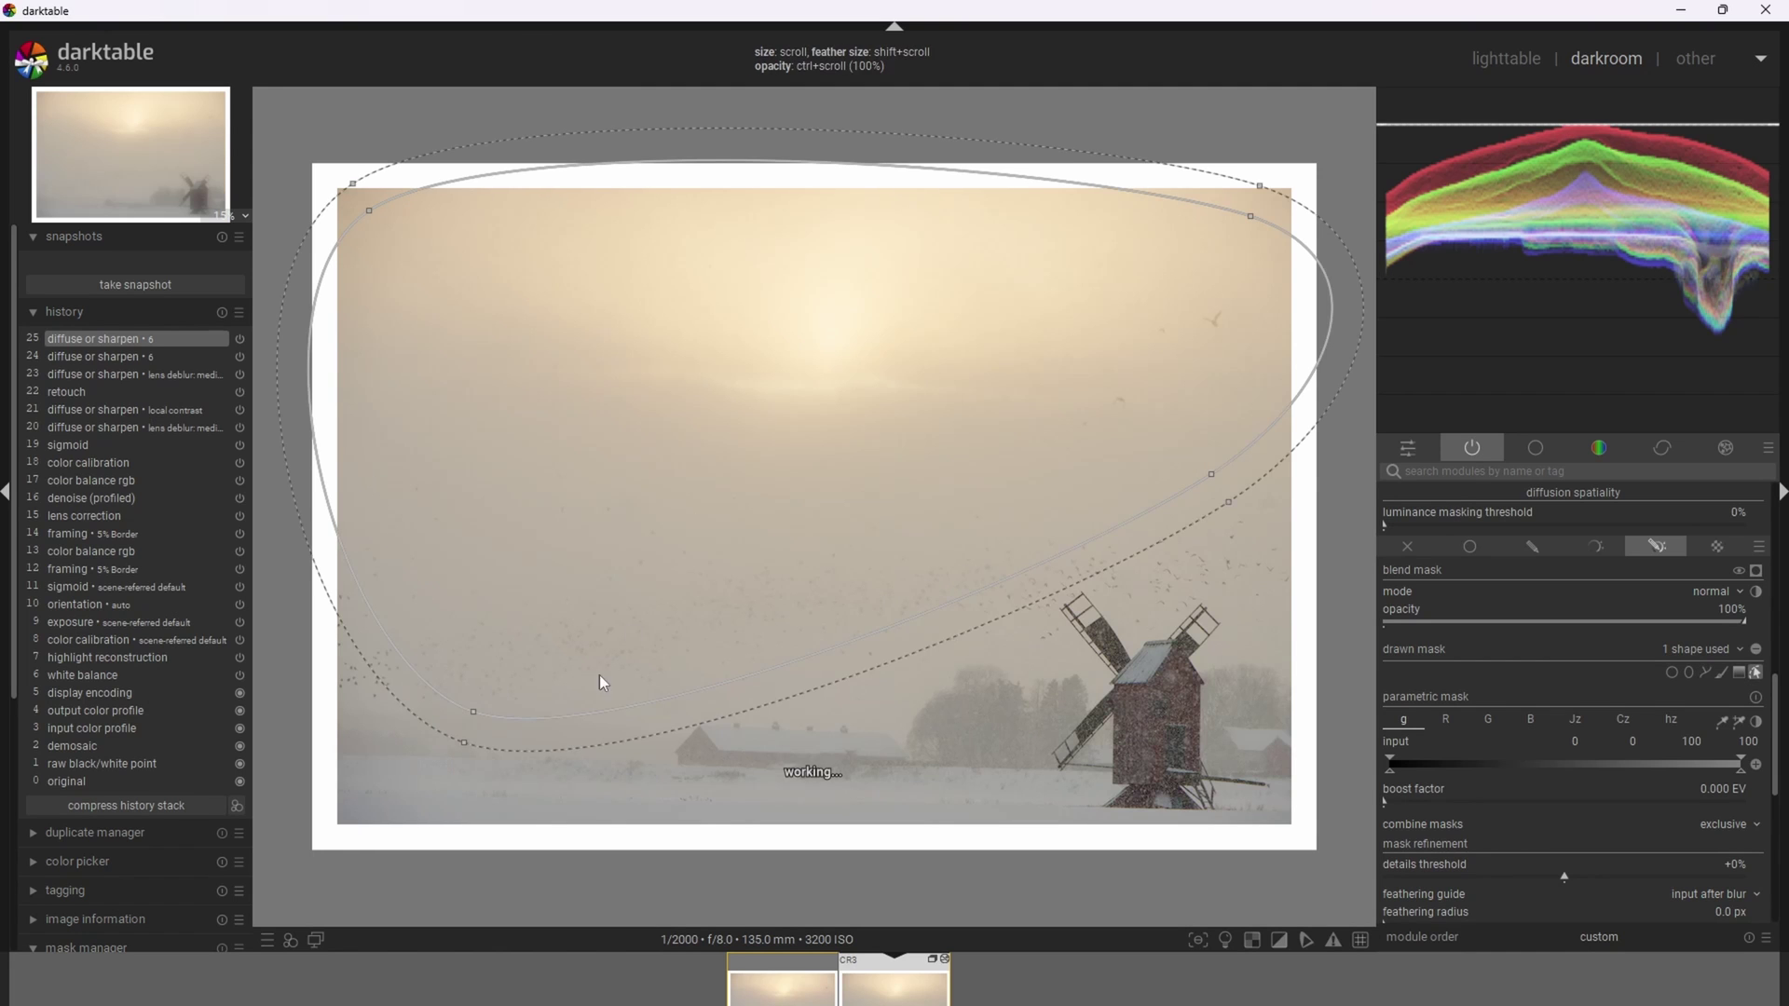
# Widen the path mask's feathering, mostly along its lower edge toward the snow and windmill and slightly at the two upper nodes
pyautogui.moveTo(470, 744); pyautogui.dragTo(463, 819)
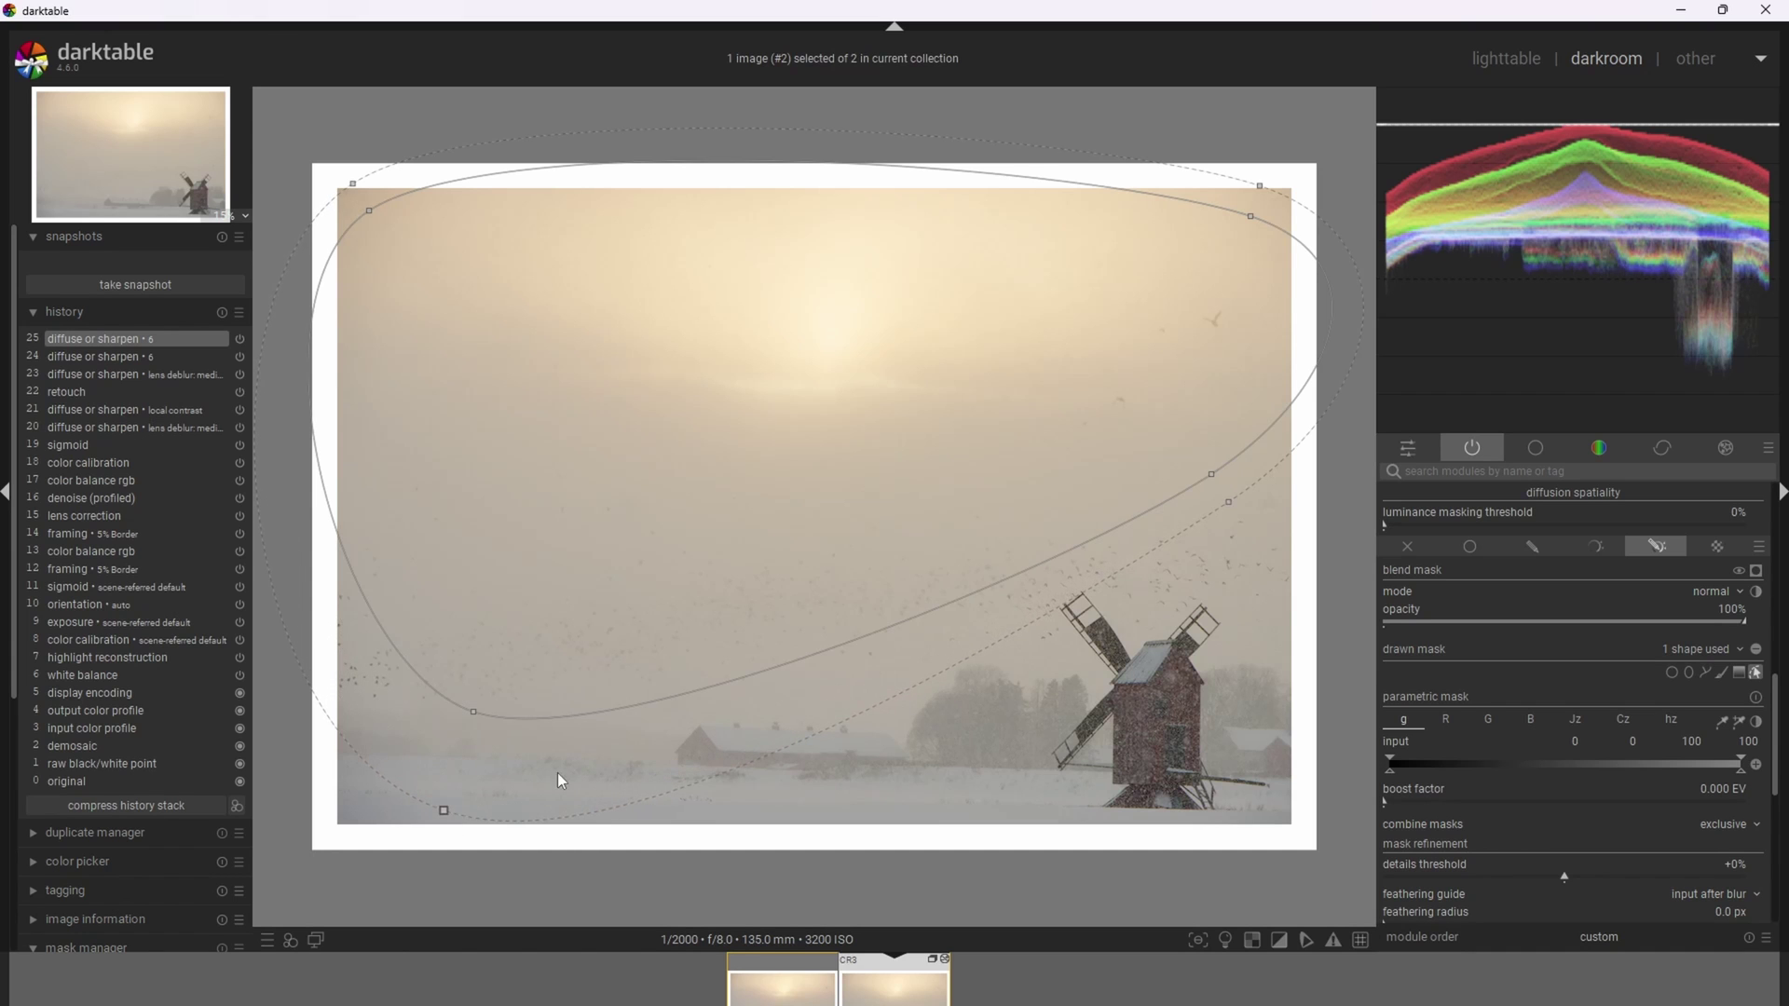
pyautogui.moveTo(1239, 519); pyautogui.dragTo(1255, 552)
pyautogui.moveTo(1257, 622); pyautogui.dragTo(1232, 597)
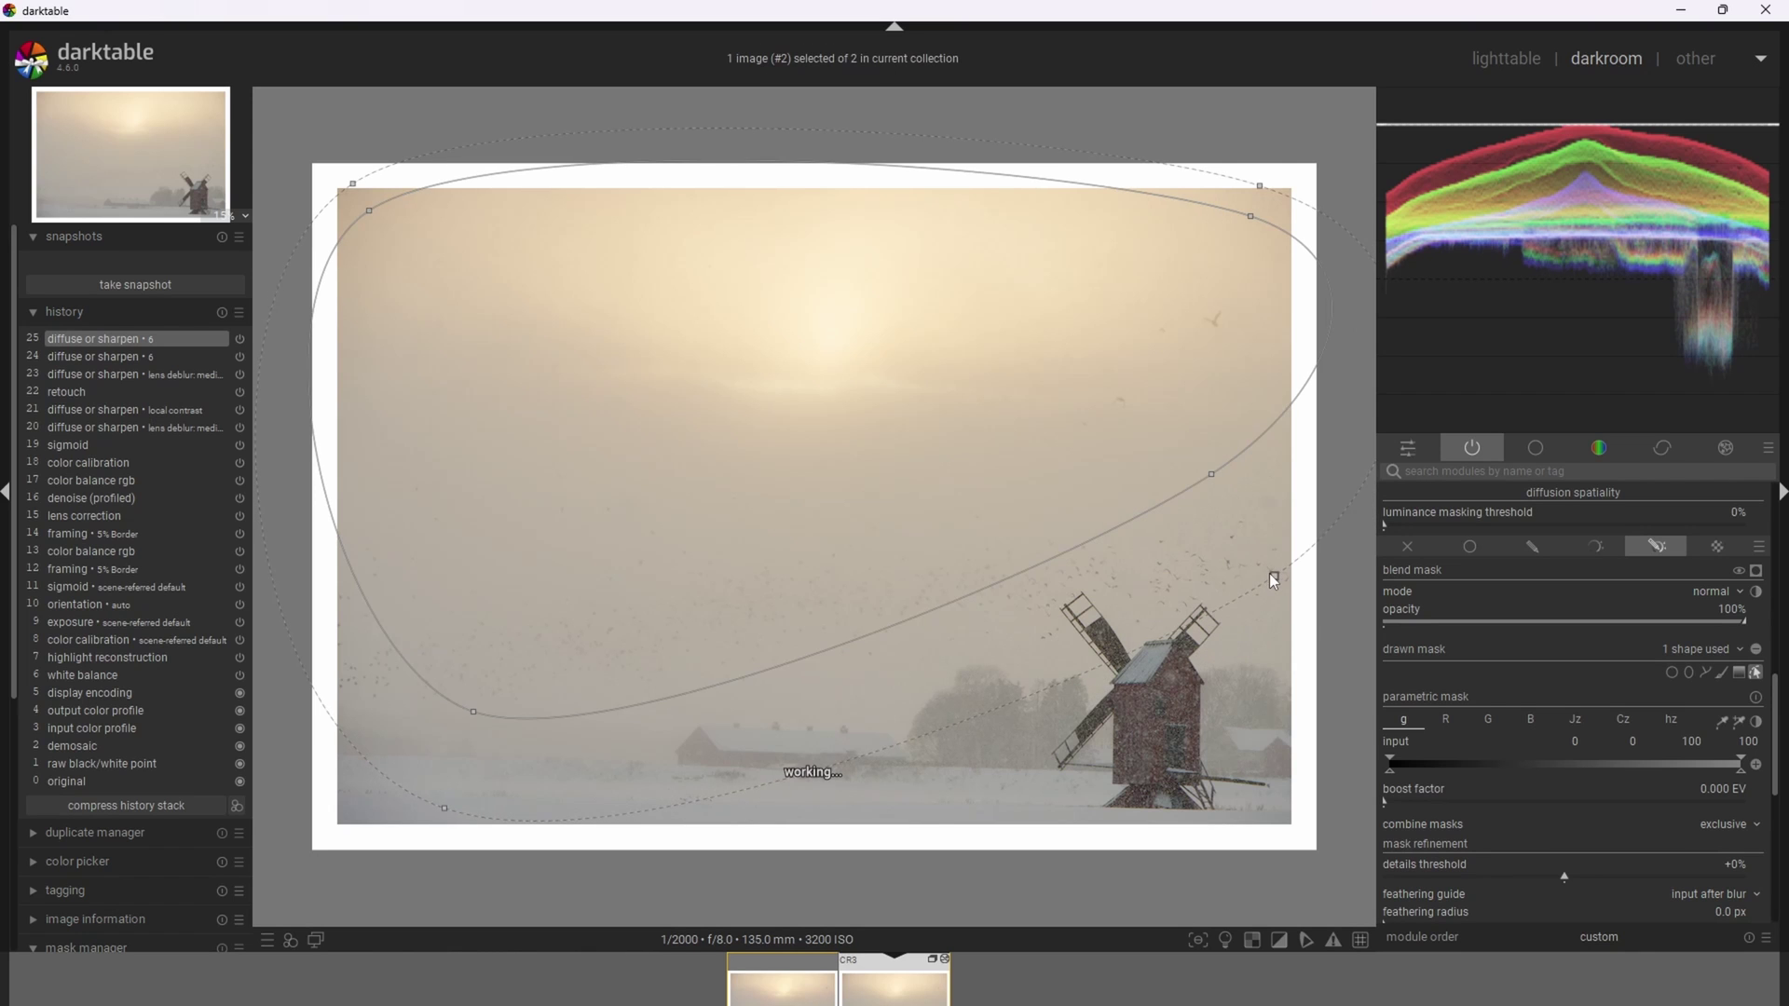
pyautogui.moveTo(1275, 599); pyautogui.dragTo(1255, 588)
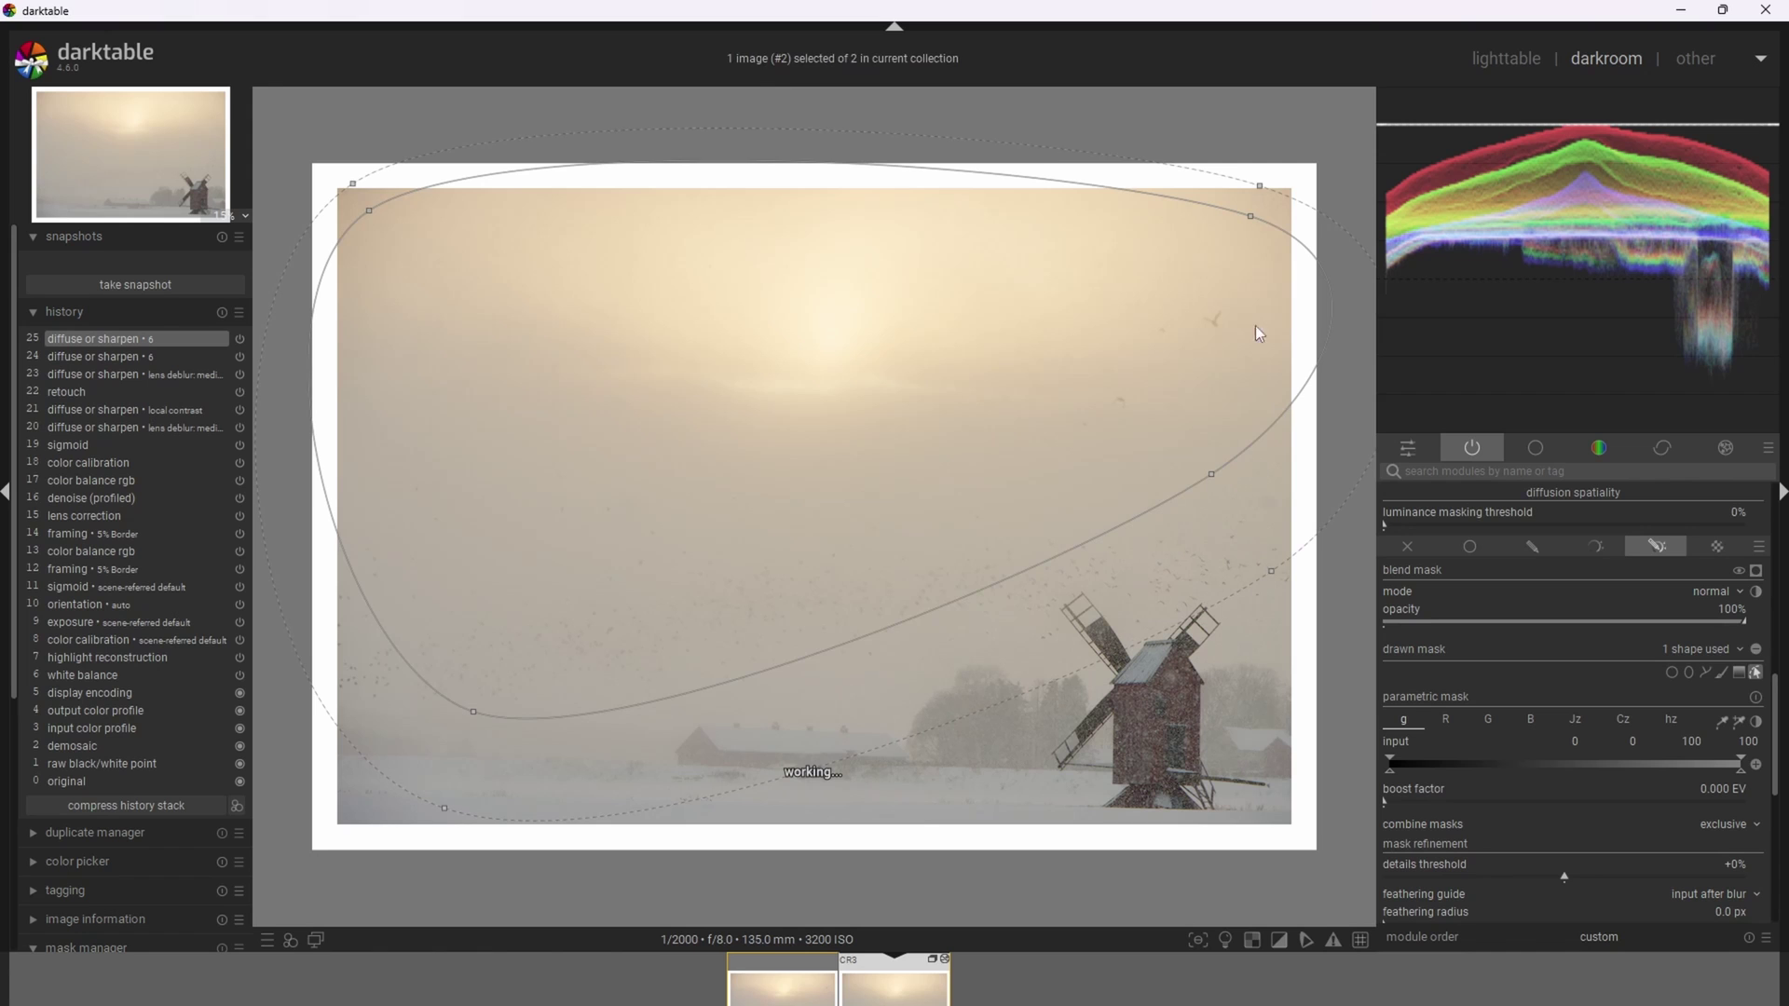
pyautogui.moveTo(1259, 186); pyautogui.dragTo(1263, 174)
pyautogui.moveTo(351, 185); pyautogui.dragTo(345, 175)
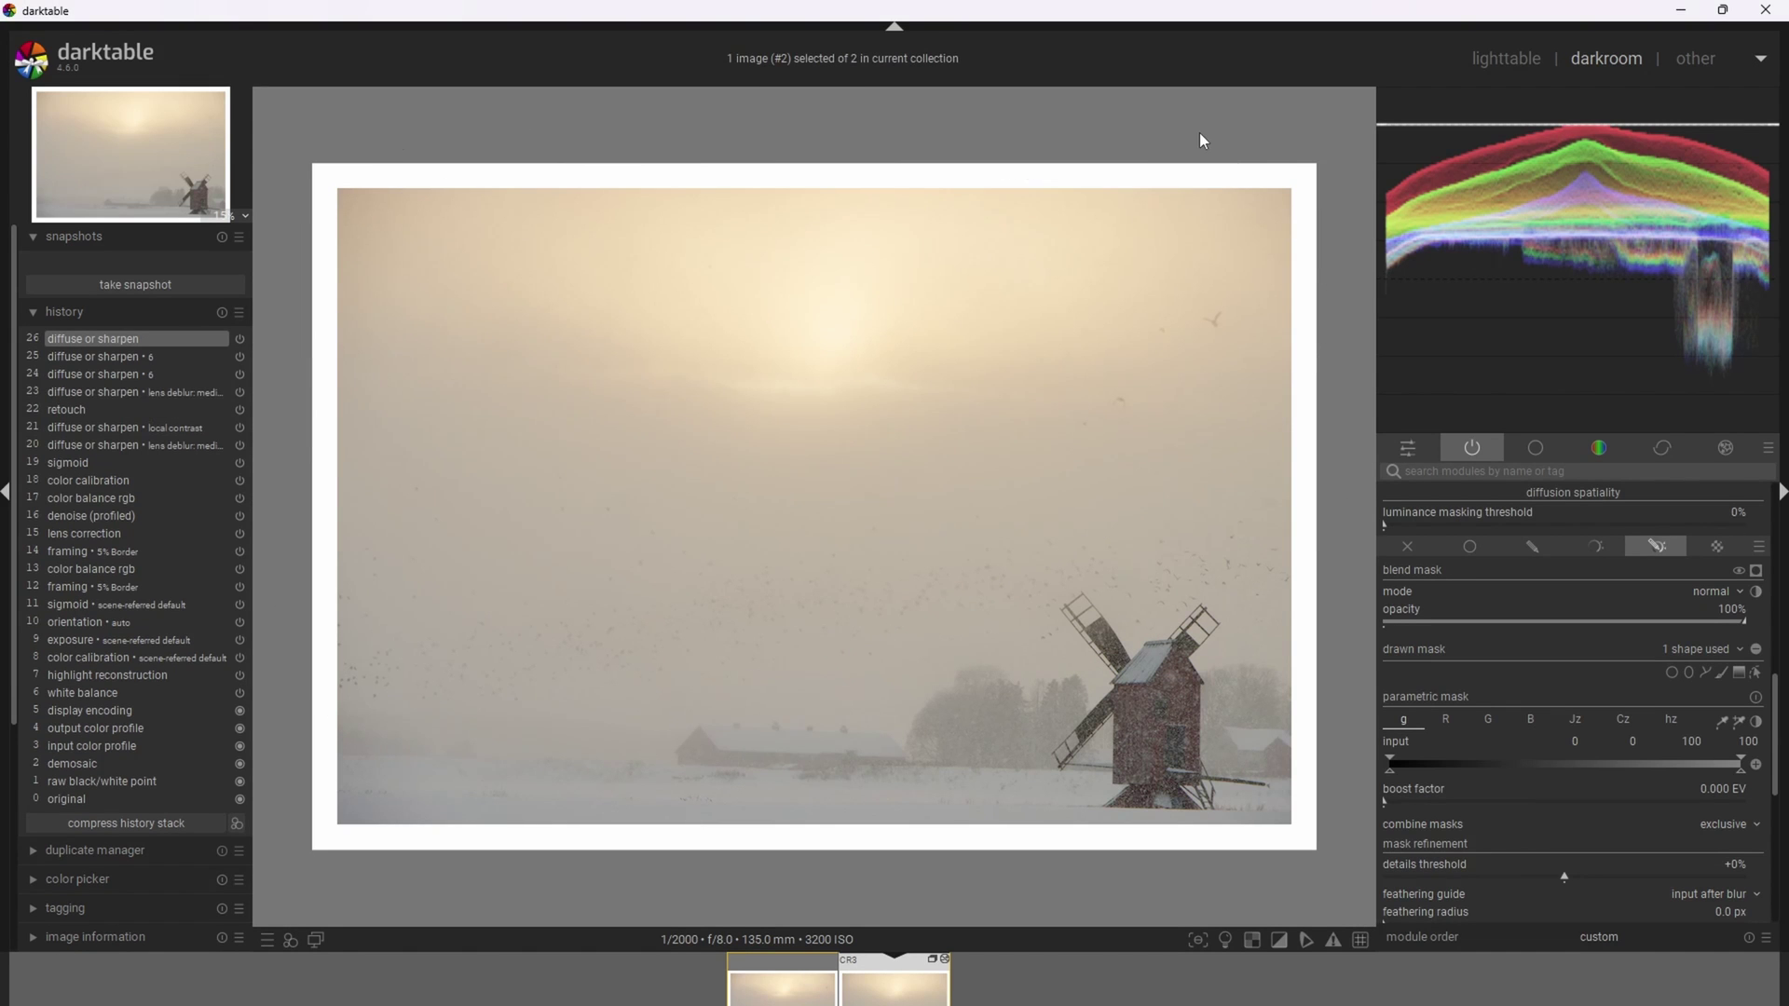
# Display the mask overlay and restrict the parametric mask to Jz input values from 0.95 to 1.0
pyautogui.click(1756, 572)
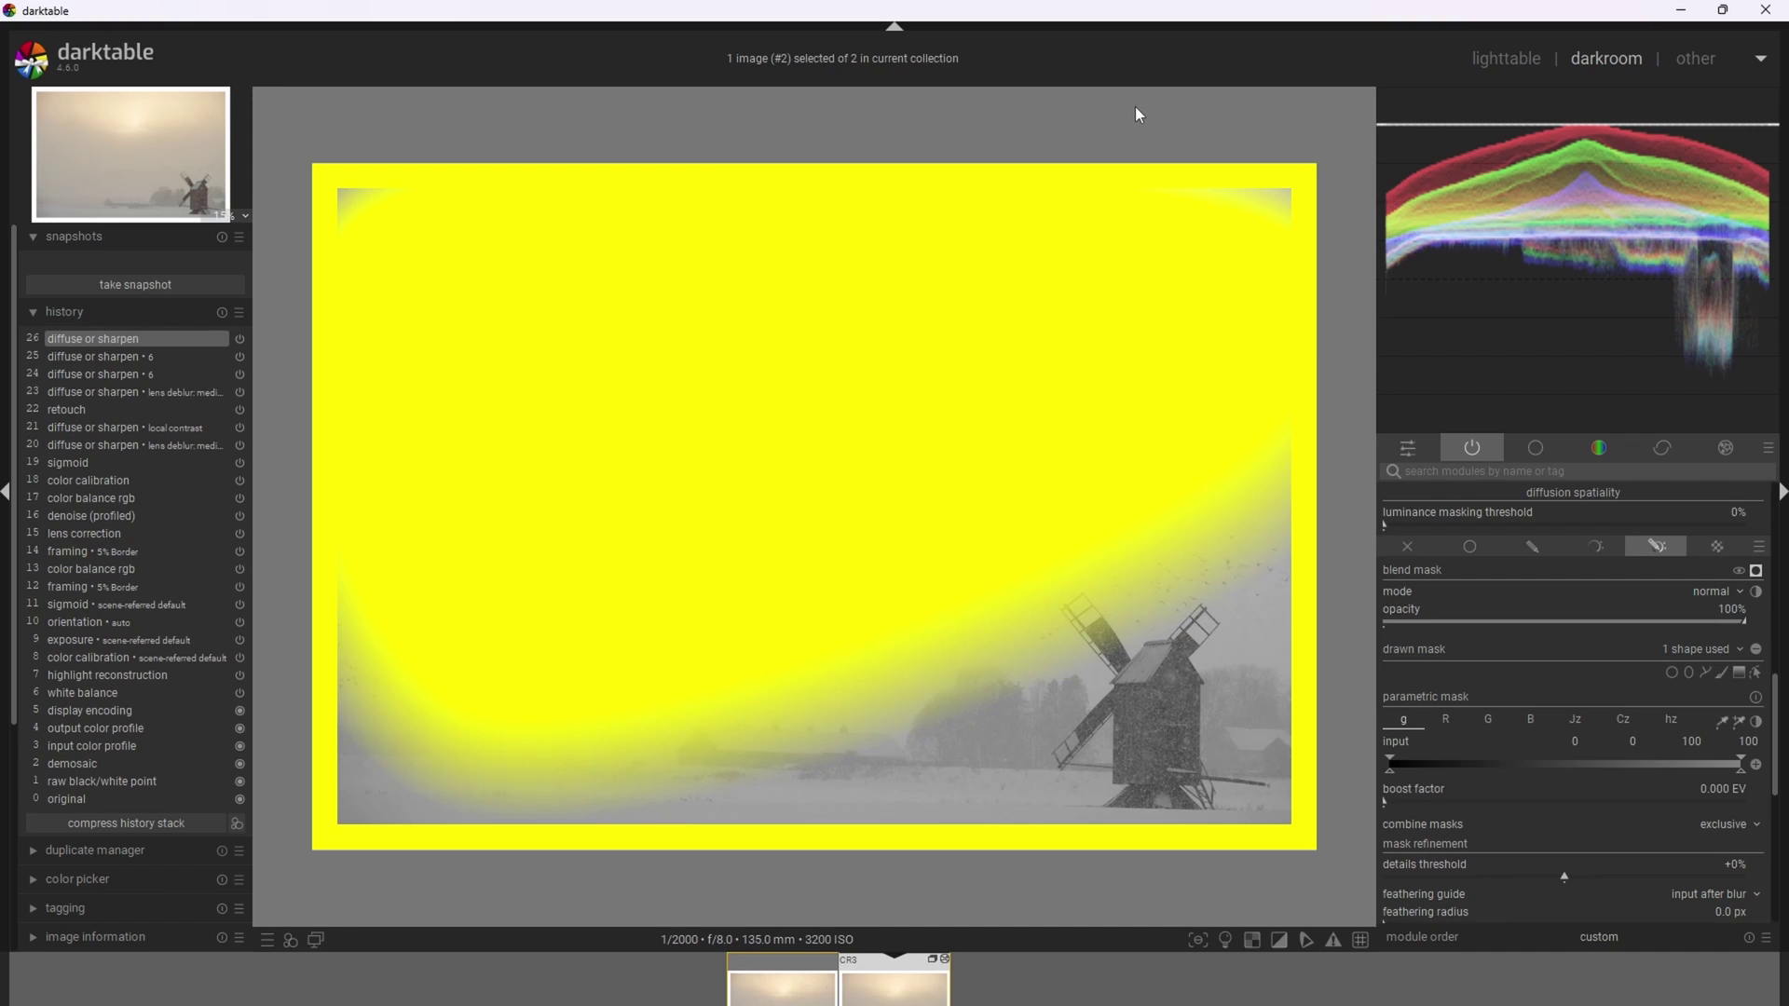
pyautogui.click(1578, 720)
pyautogui.click(1392, 770)
pyautogui.moveTo(1479, 779); pyautogui.dragTo(1718, 769)
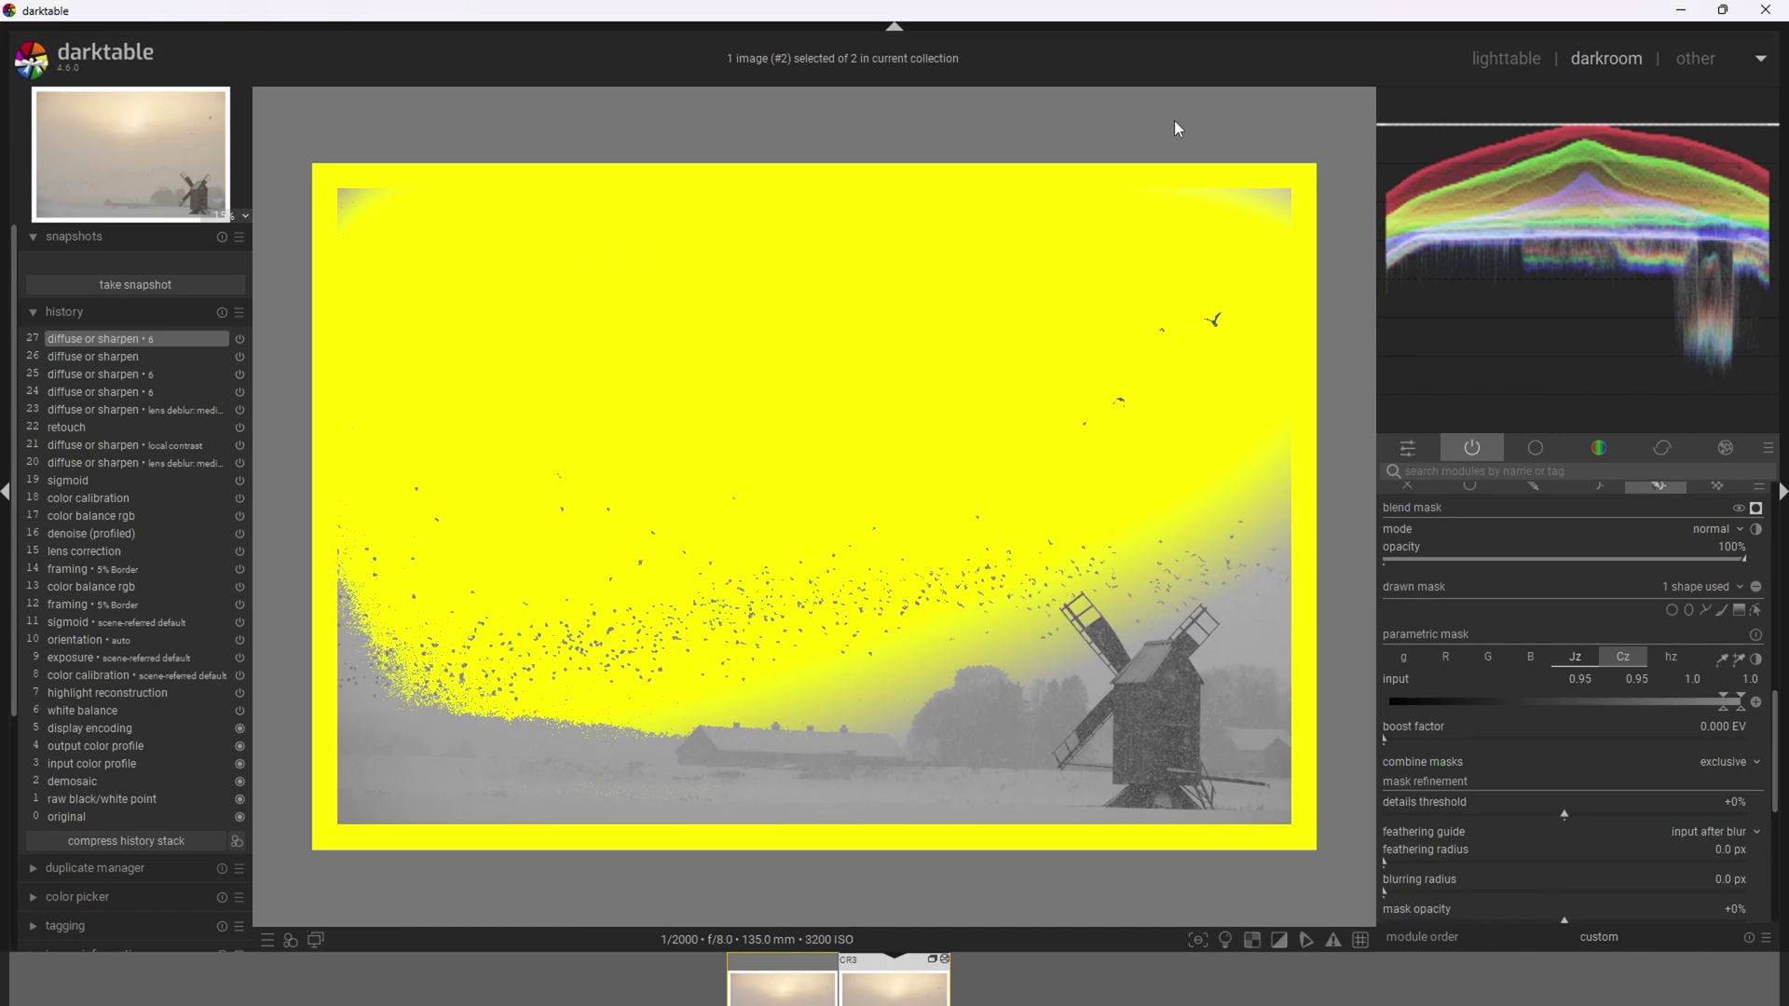
# Pull the sky path's two lower nodes up away from the snow and windmill, keeping wide feathering at both nodes
pyautogui.click(1757, 611)
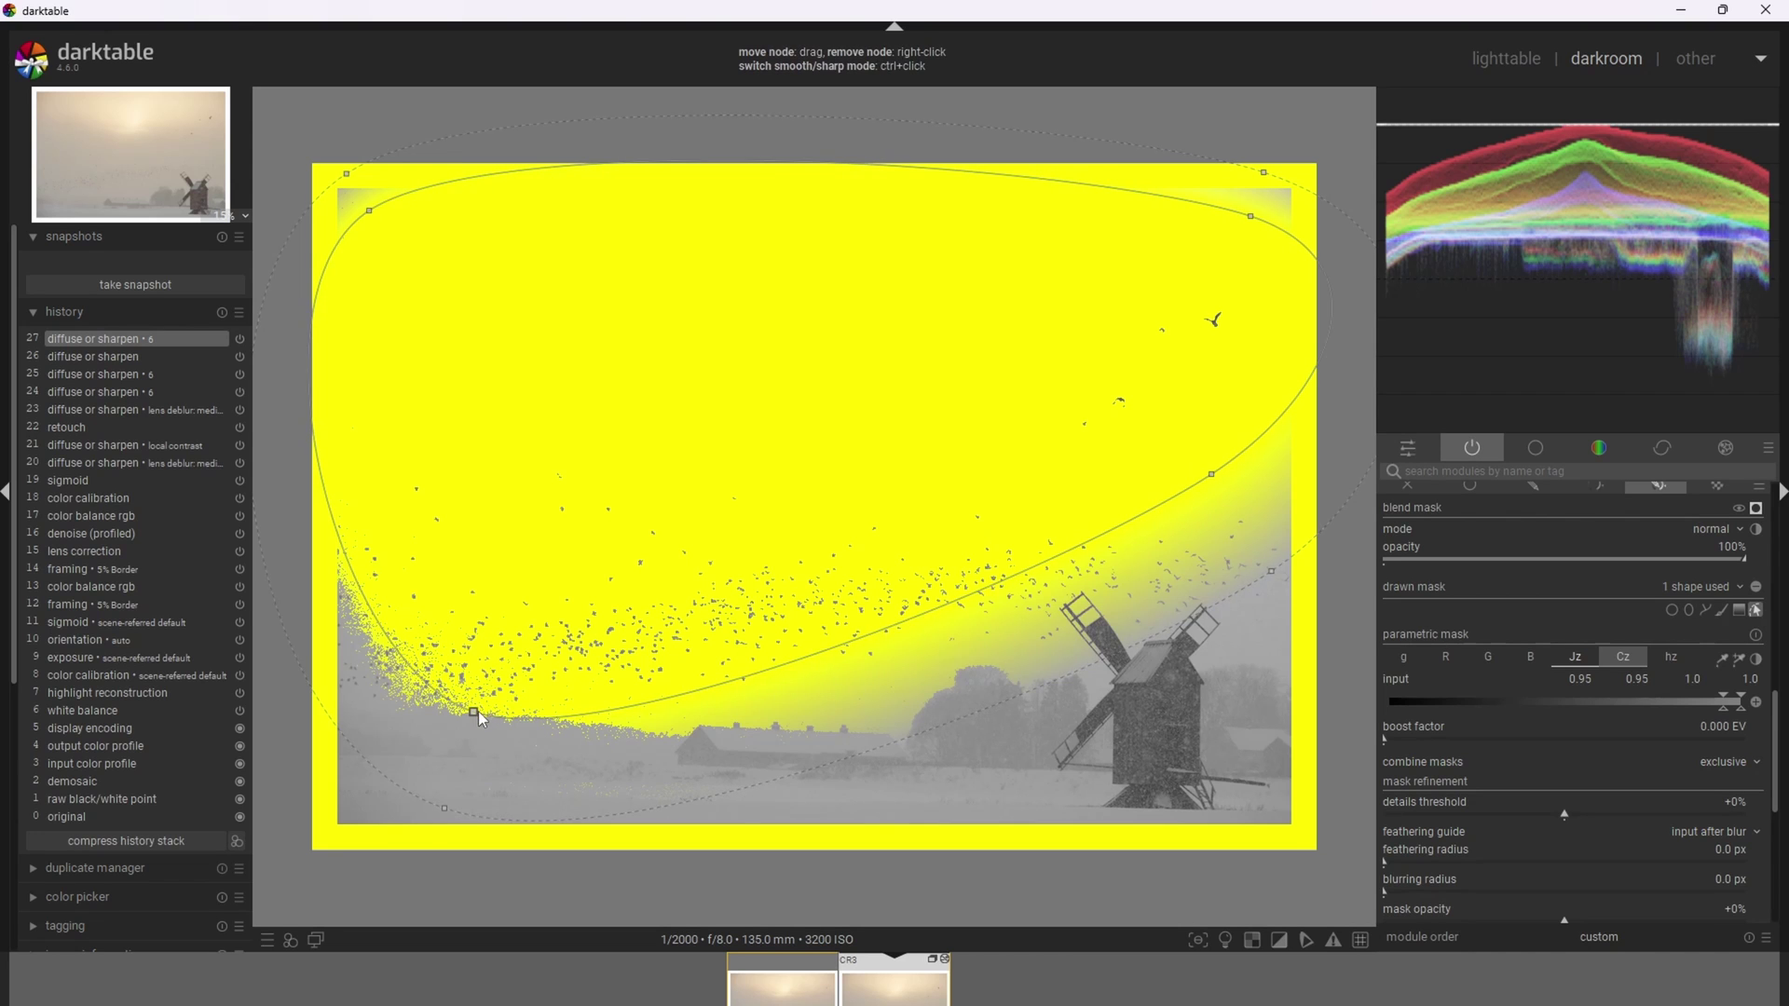
pyautogui.moveTo(477, 712); pyautogui.dragTo(450, 791)
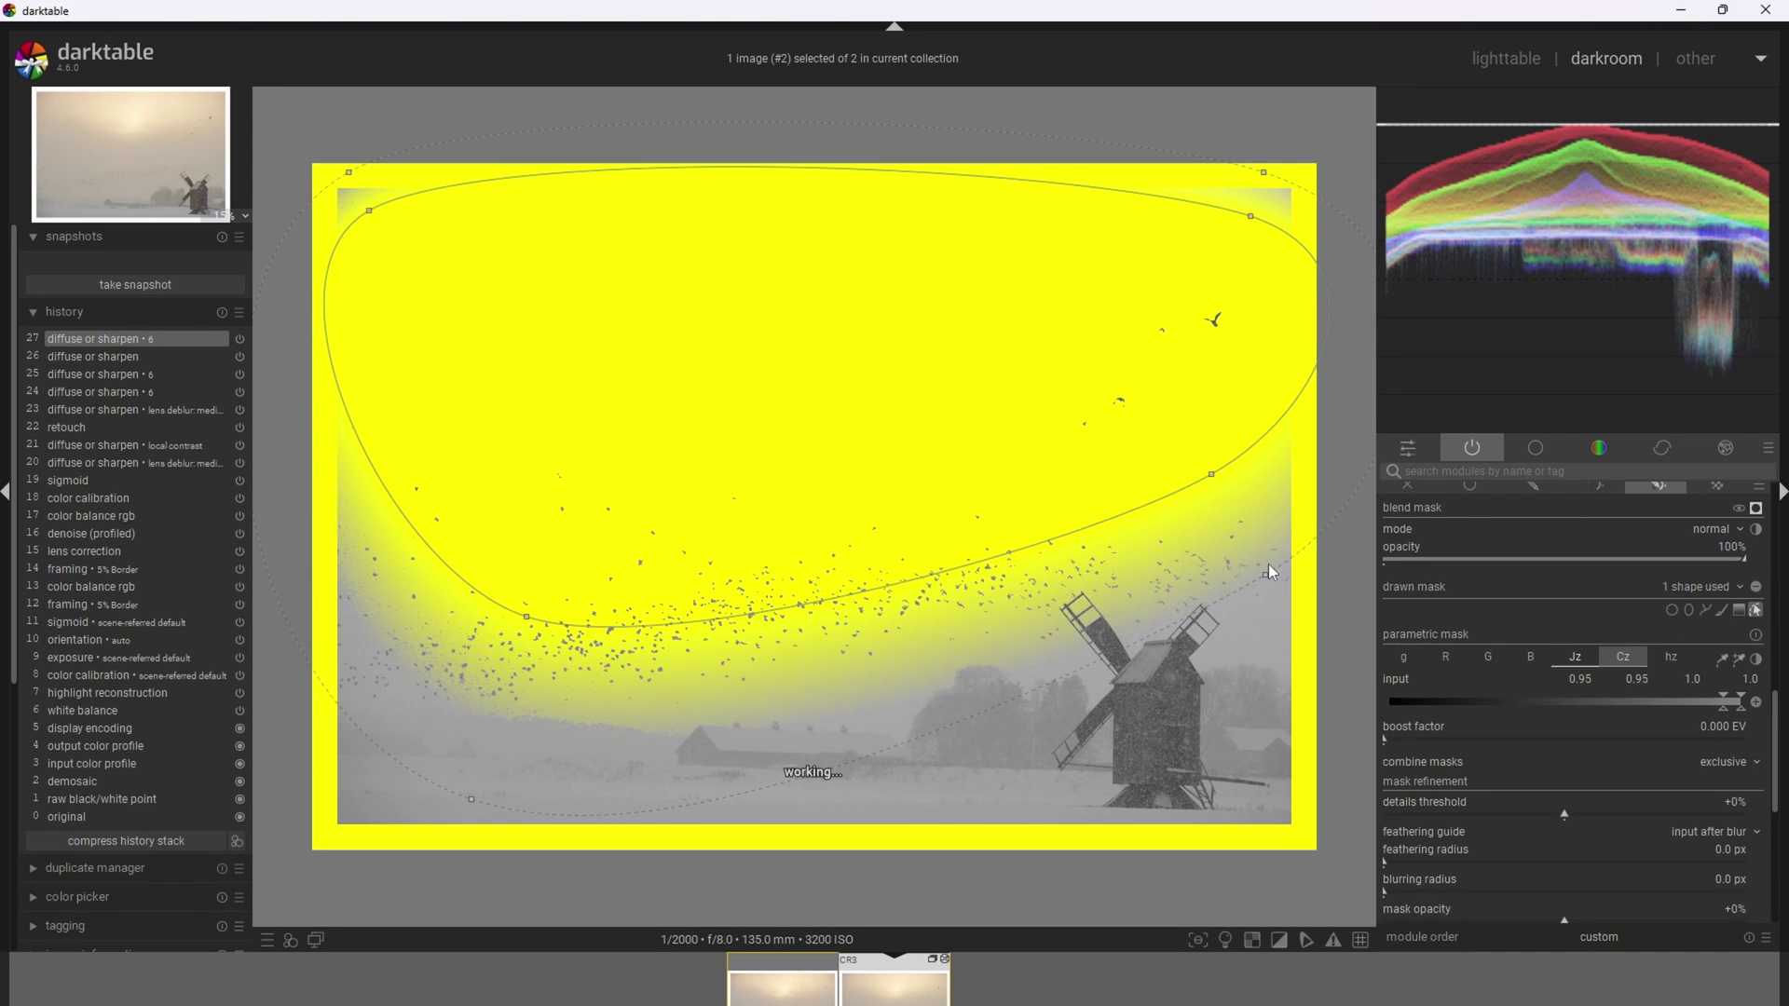
pyautogui.moveTo(1211, 474); pyautogui.dragTo(1192, 453)
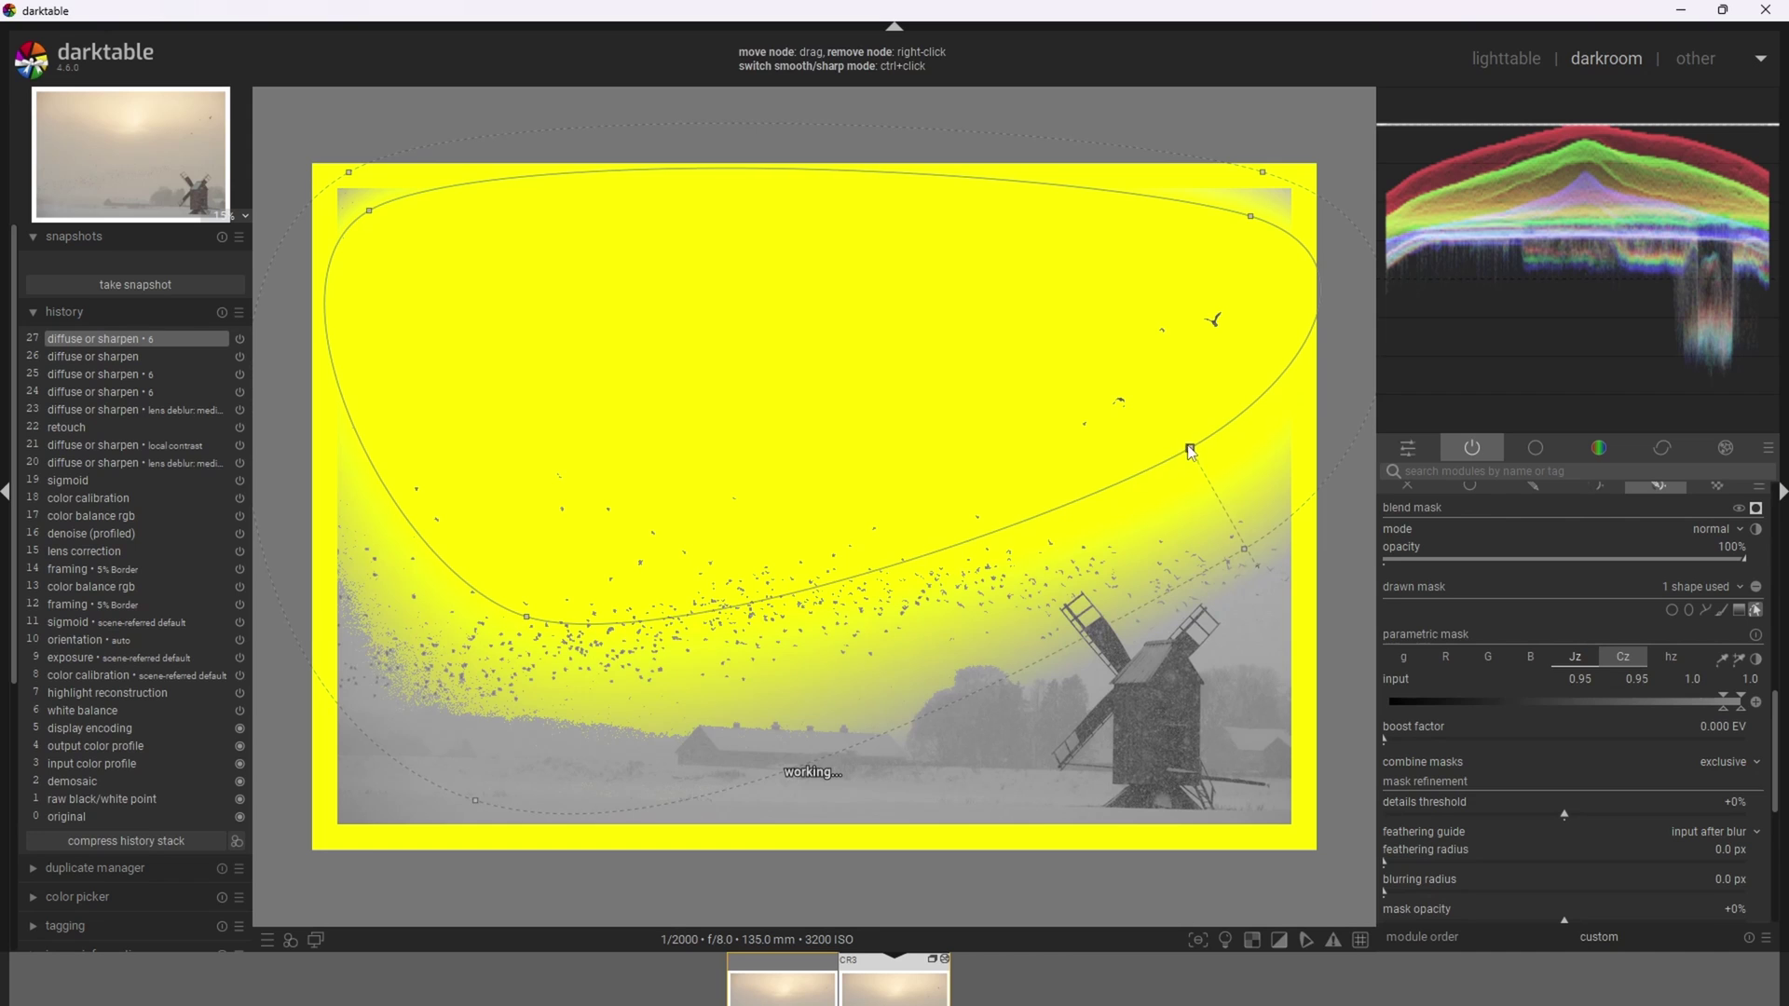
pyautogui.moveTo(1243, 548); pyautogui.dragTo(1257, 605)
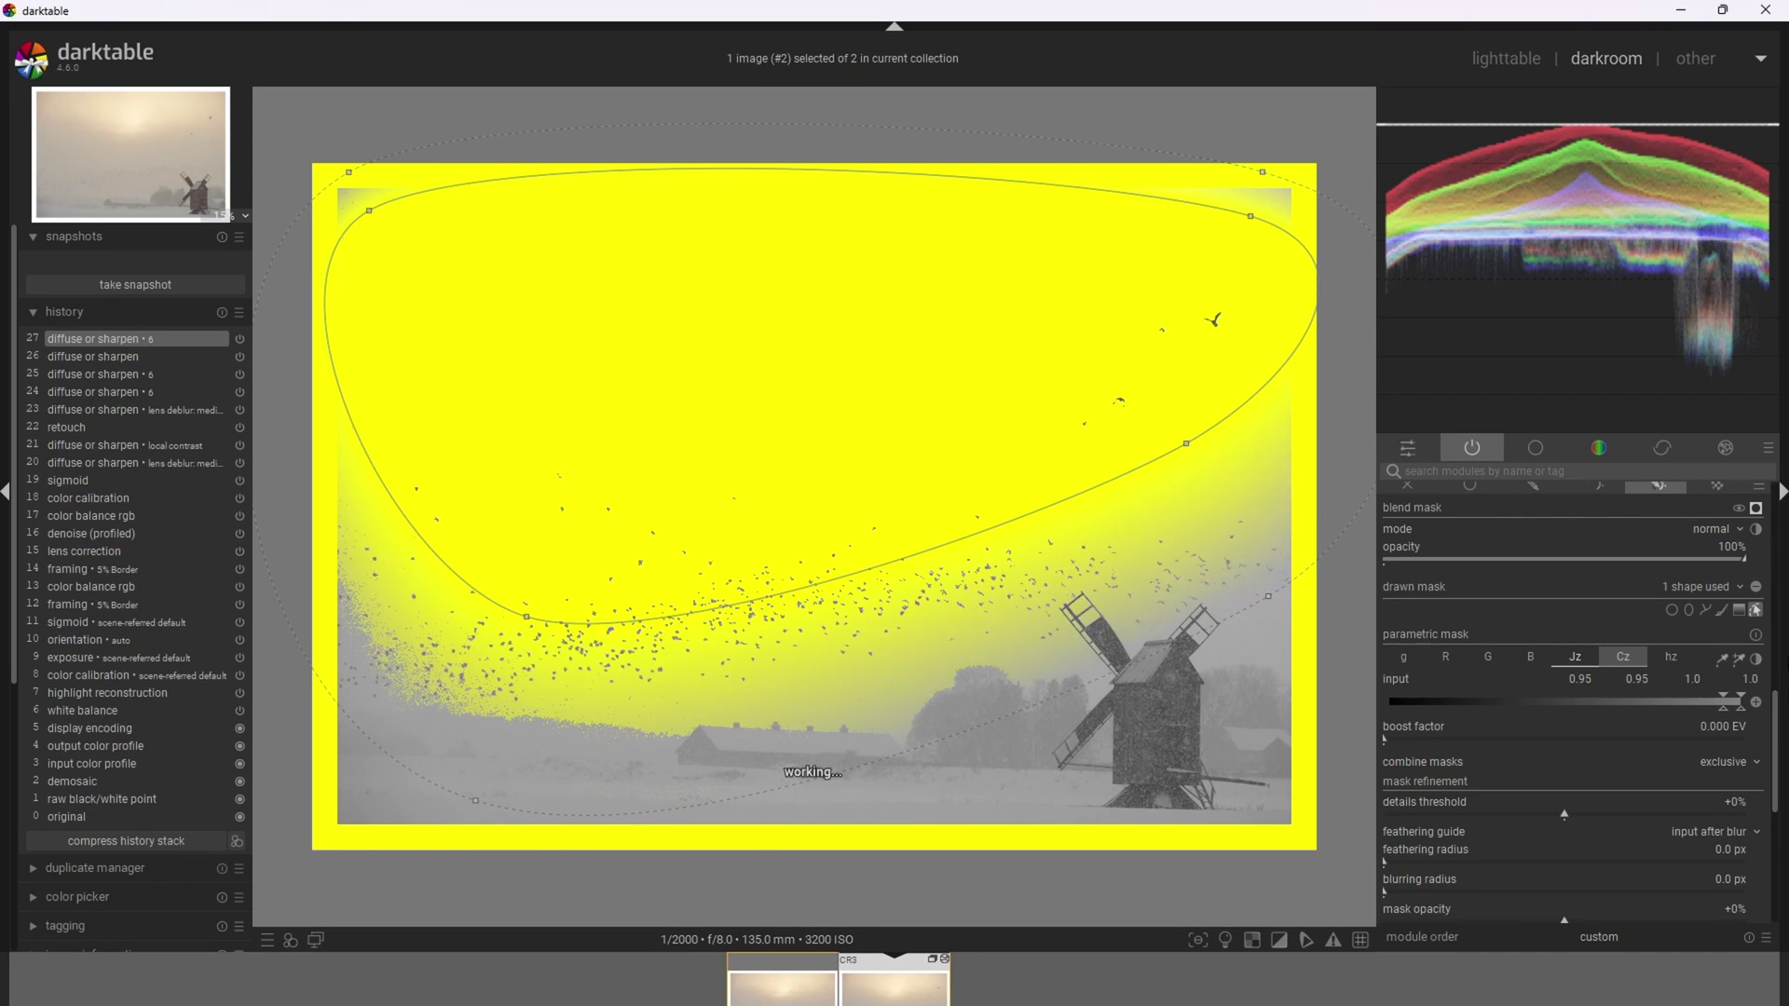
# Refine the diffuse or sharpen mask with a blurring radius of 6.7 px and a feathering radius of 9.6 px
pyautogui.moveTo(1779, 720); pyautogui.dragTo(1780, 778)
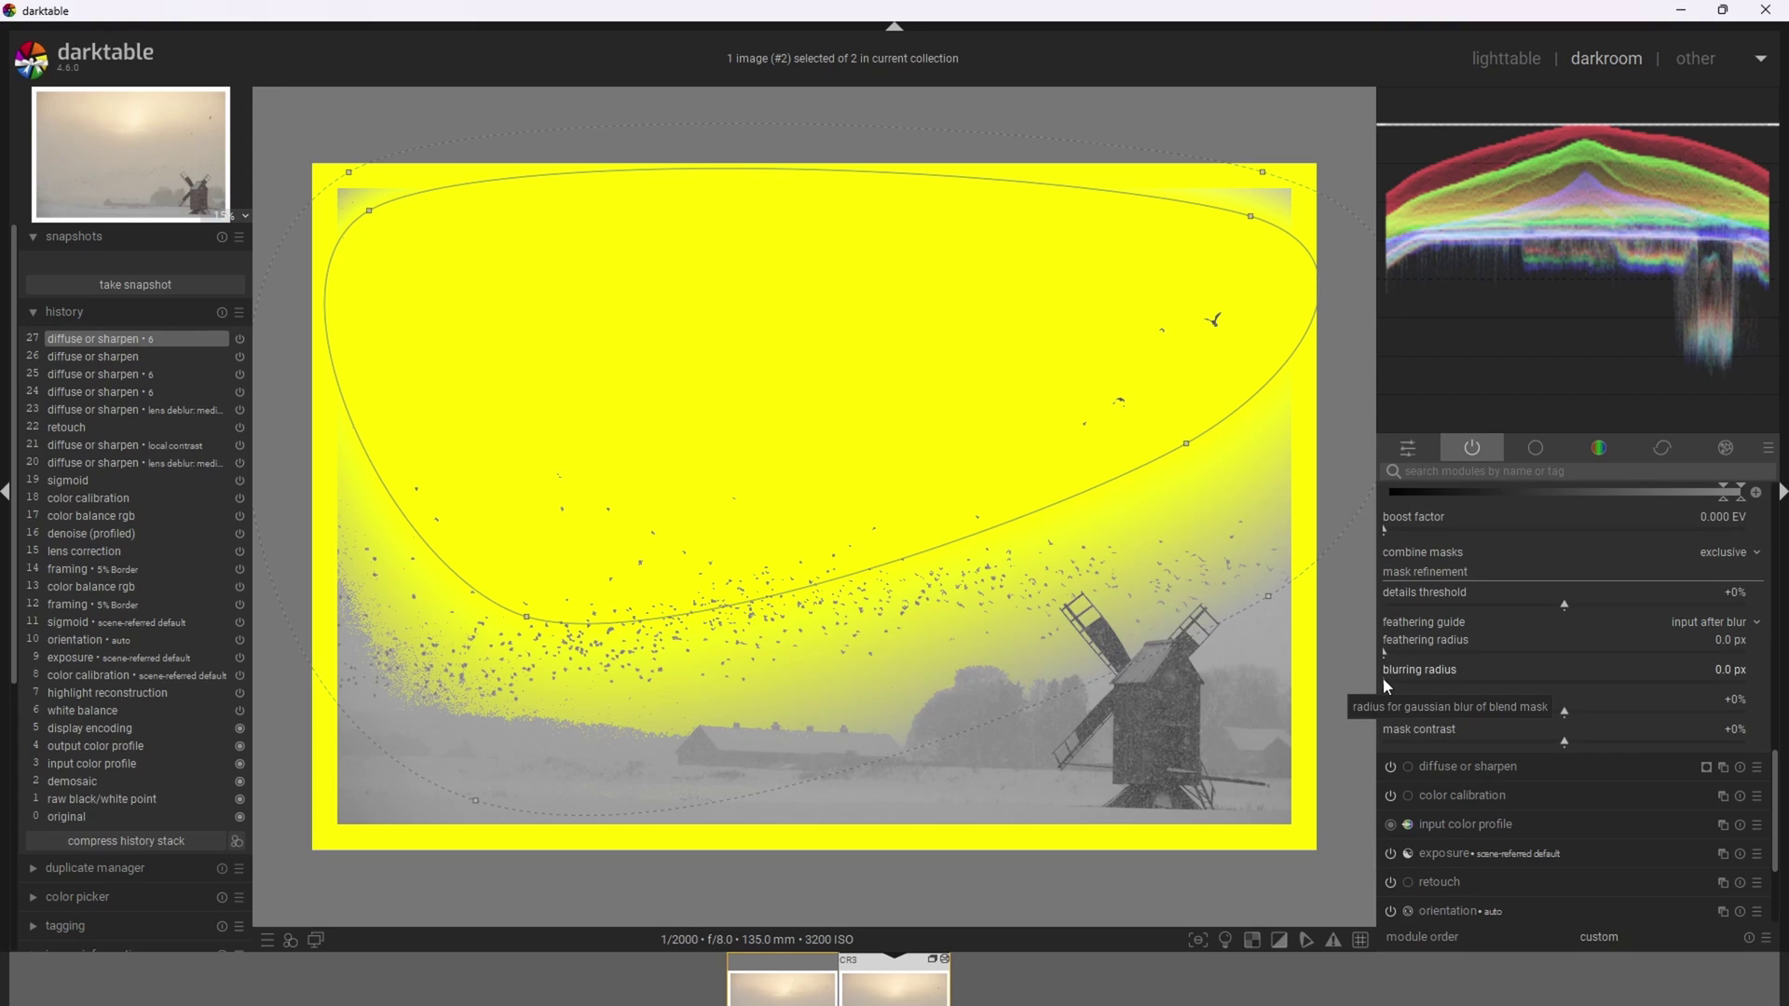
pyautogui.moveTo(1382, 677); pyautogui.dragTo(1410, 685)
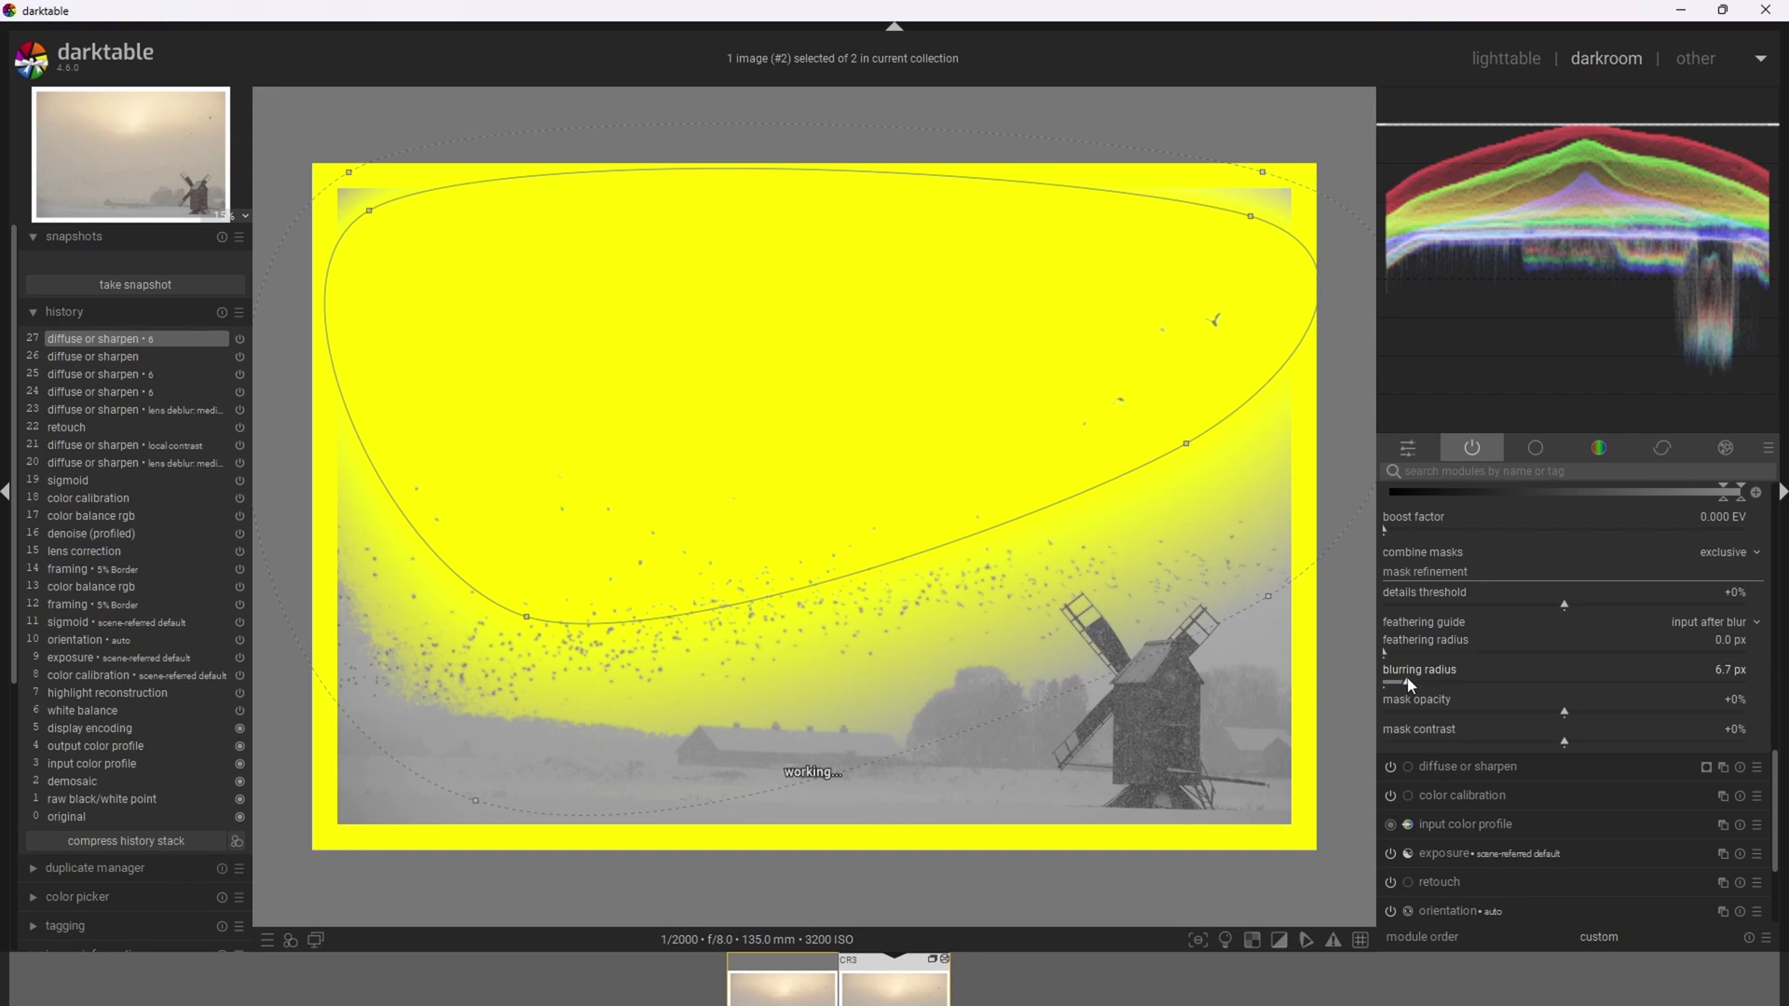
pyautogui.click(1405, 657)
pyautogui.moveTo(1406, 658); pyautogui.dragTo(1399, 657)
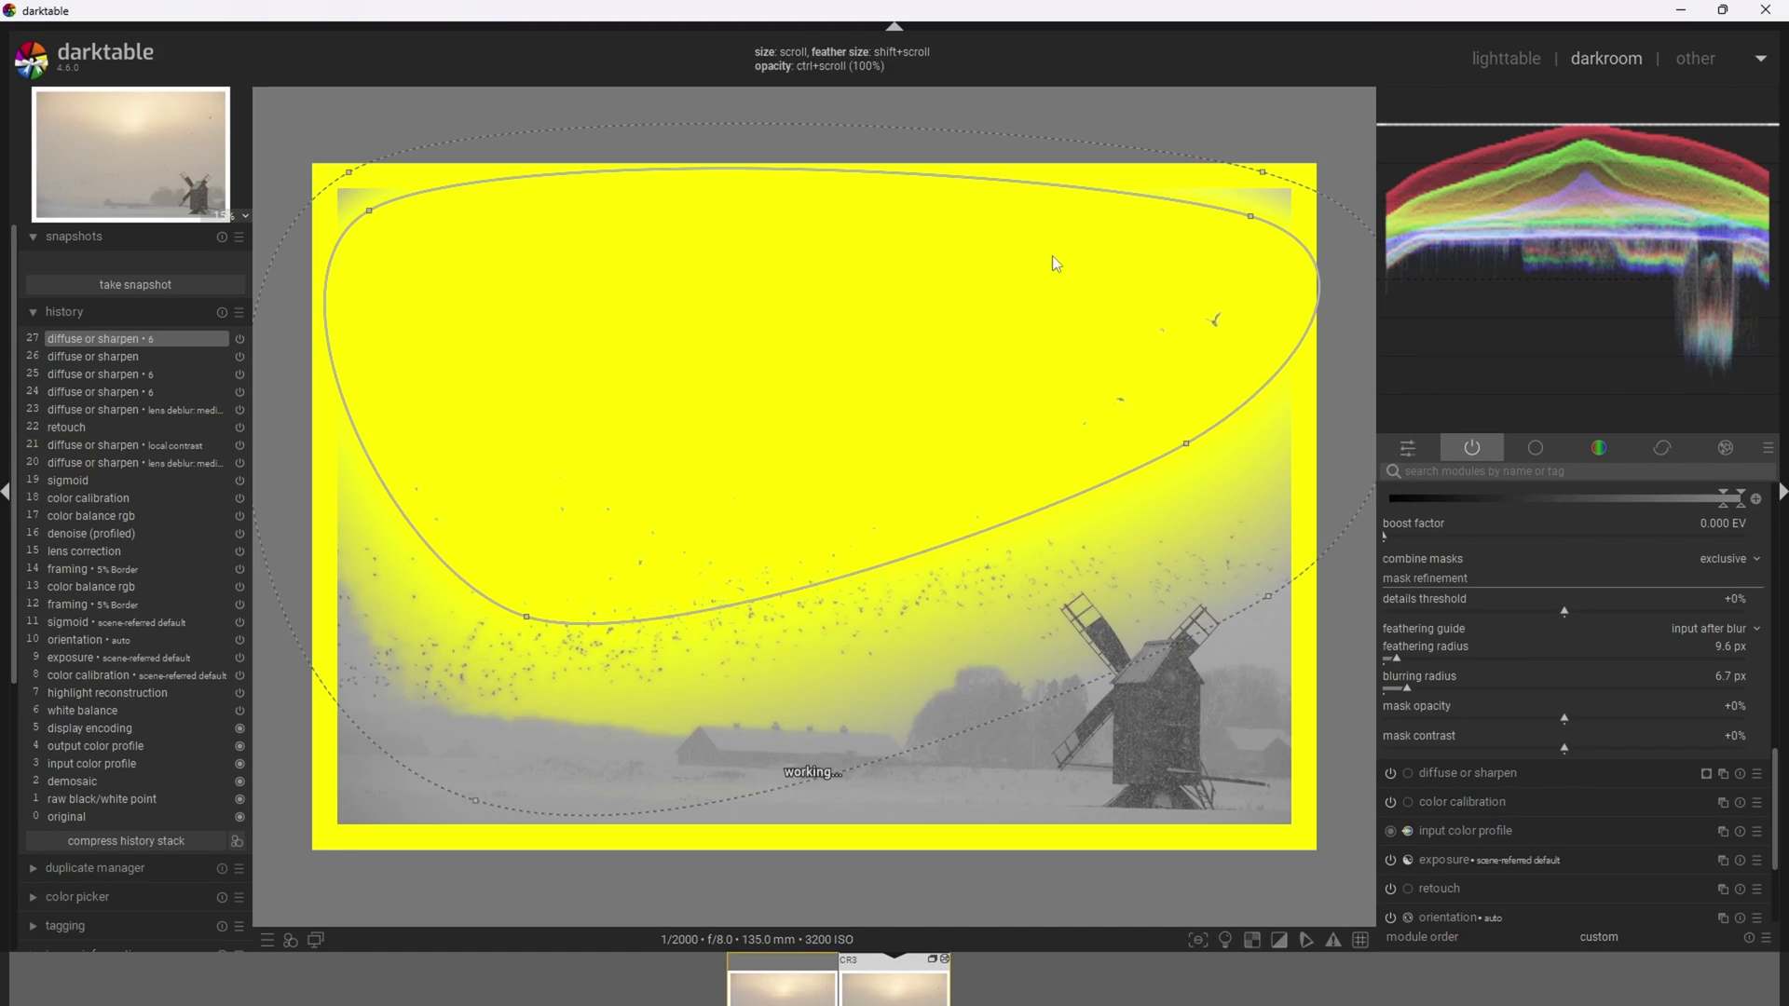
# Move the sky path's two lower nodes further up into the sky and extend their feathering back down toward the snow
pyautogui.moveTo(1186, 446); pyautogui.dragTo(1166, 415)
pyautogui.moveTo(526, 617); pyautogui.dragTo(537, 569)
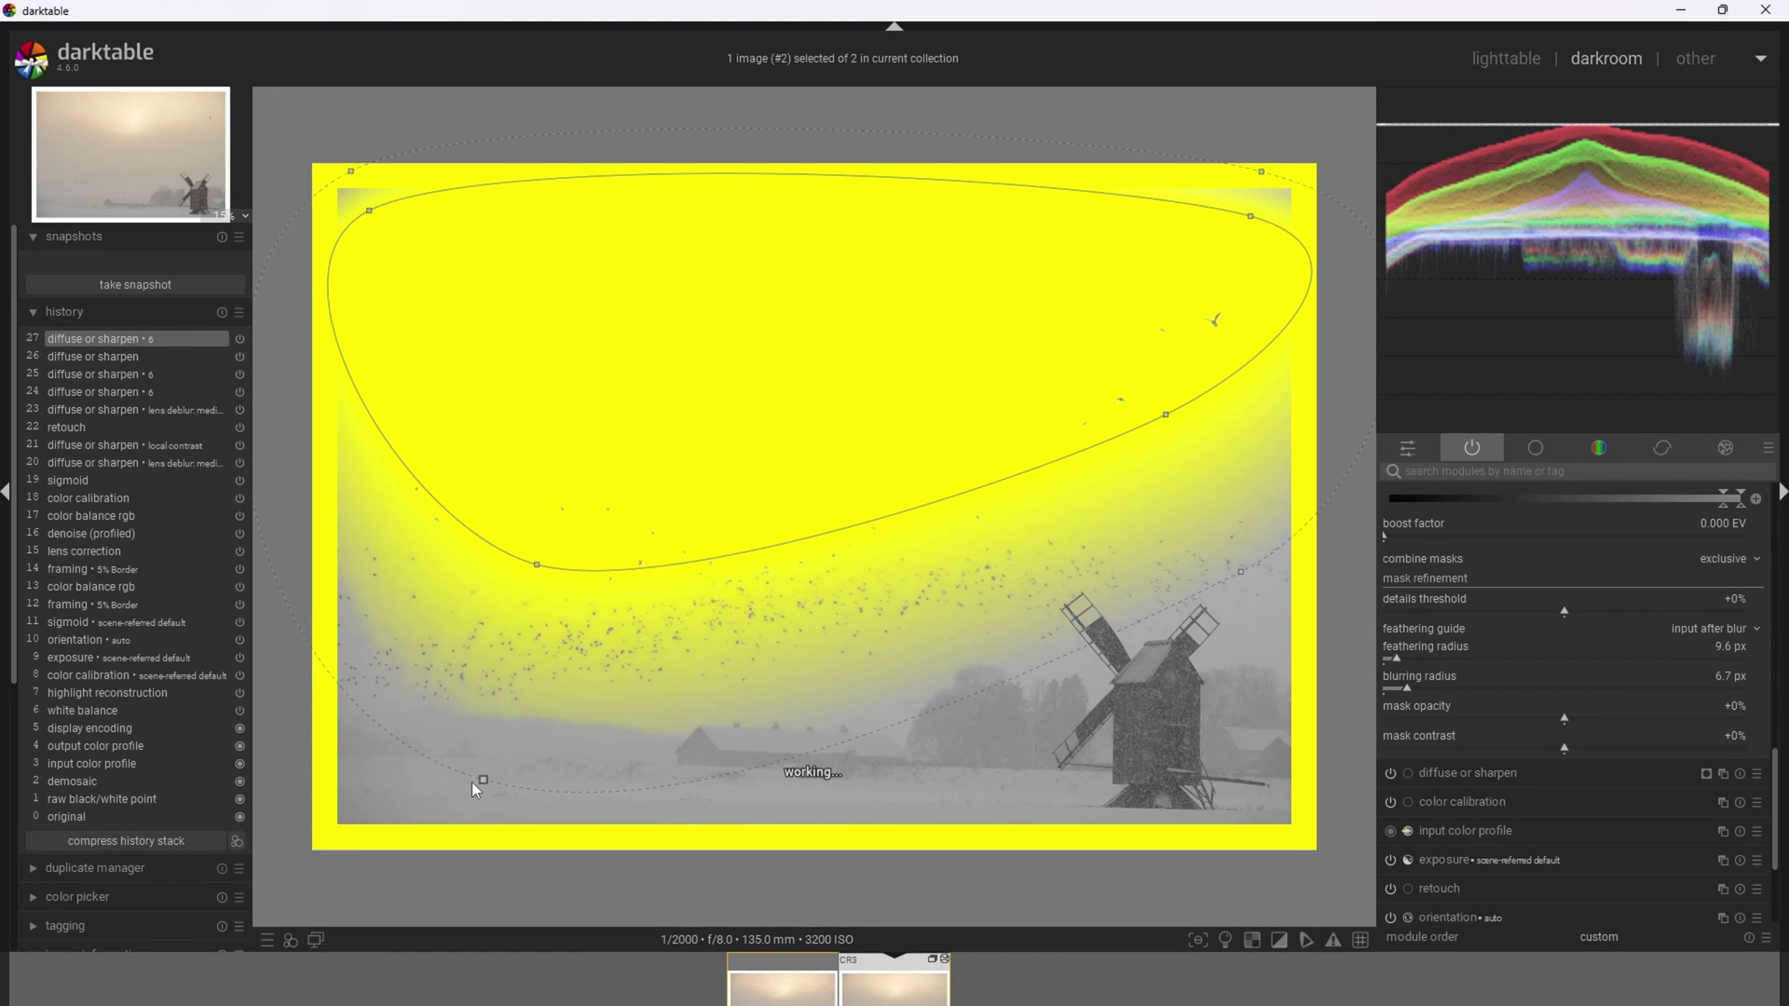
pyautogui.moveTo(467, 790); pyautogui.dragTo(462, 796)
pyautogui.moveTo(1243, 572); pyautogui.dragTo(1251, 597)
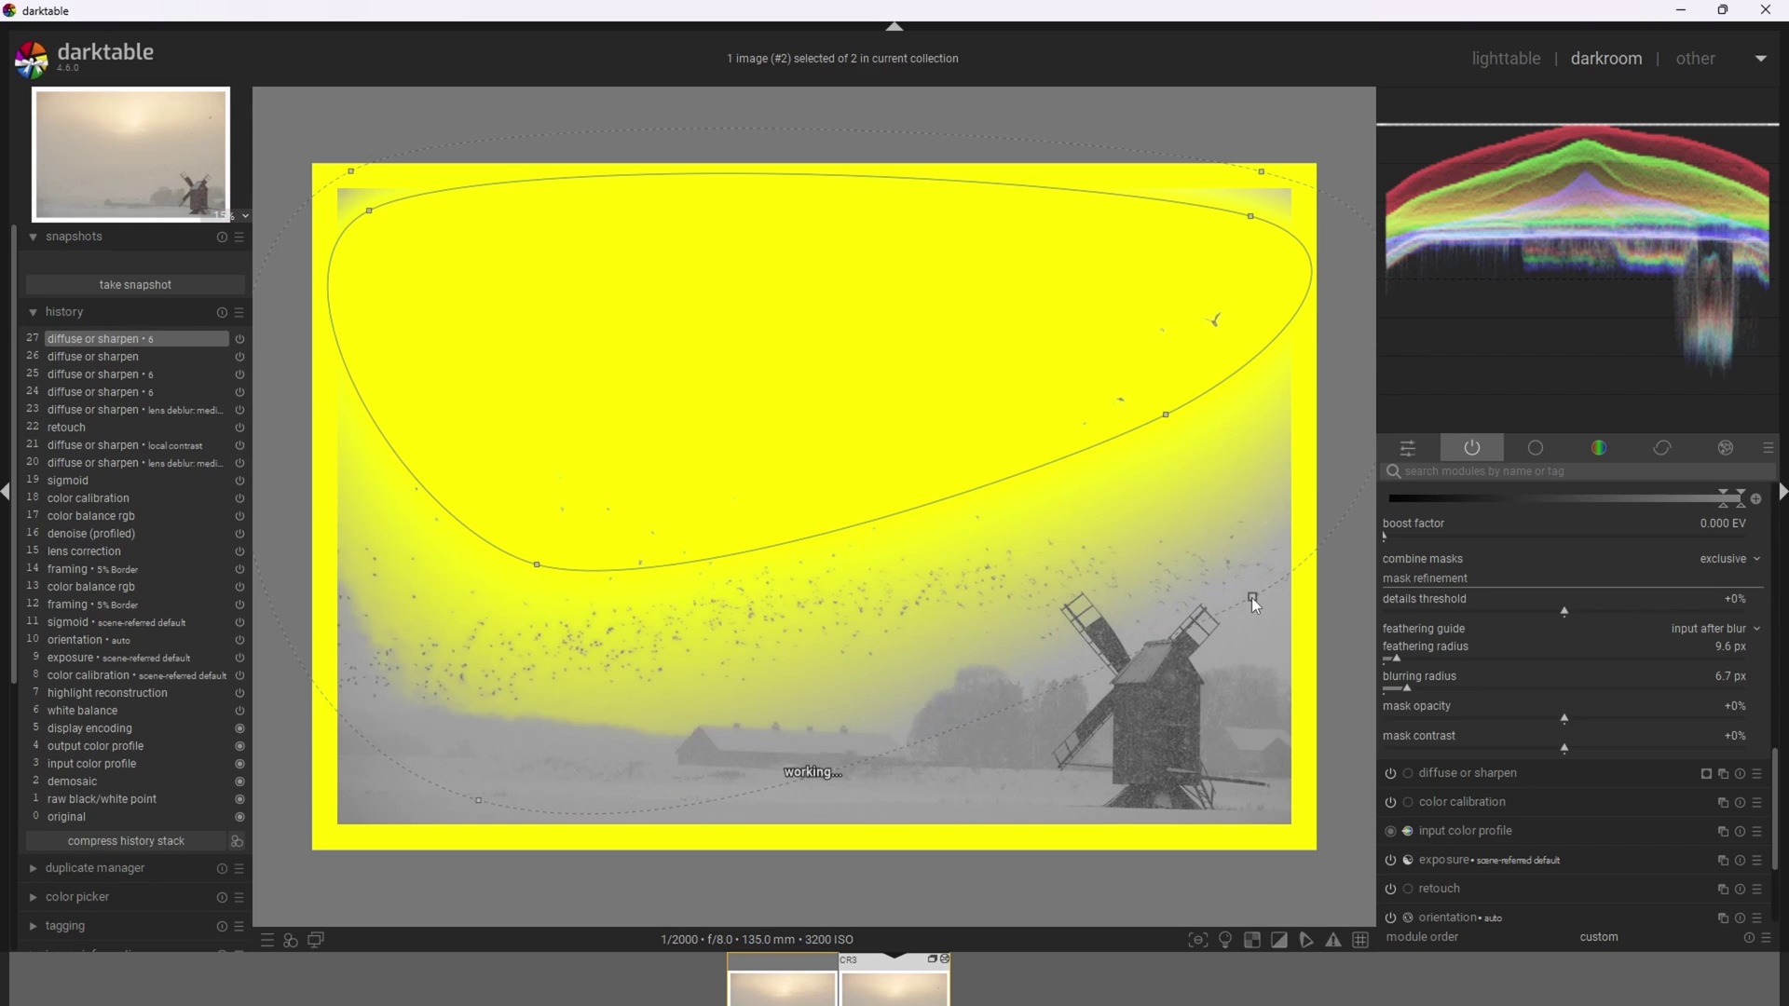
# Hide the yellow mask overlay to show the image with the masked diffuse effect
pyautogui.scroll(5, 1575, 652)
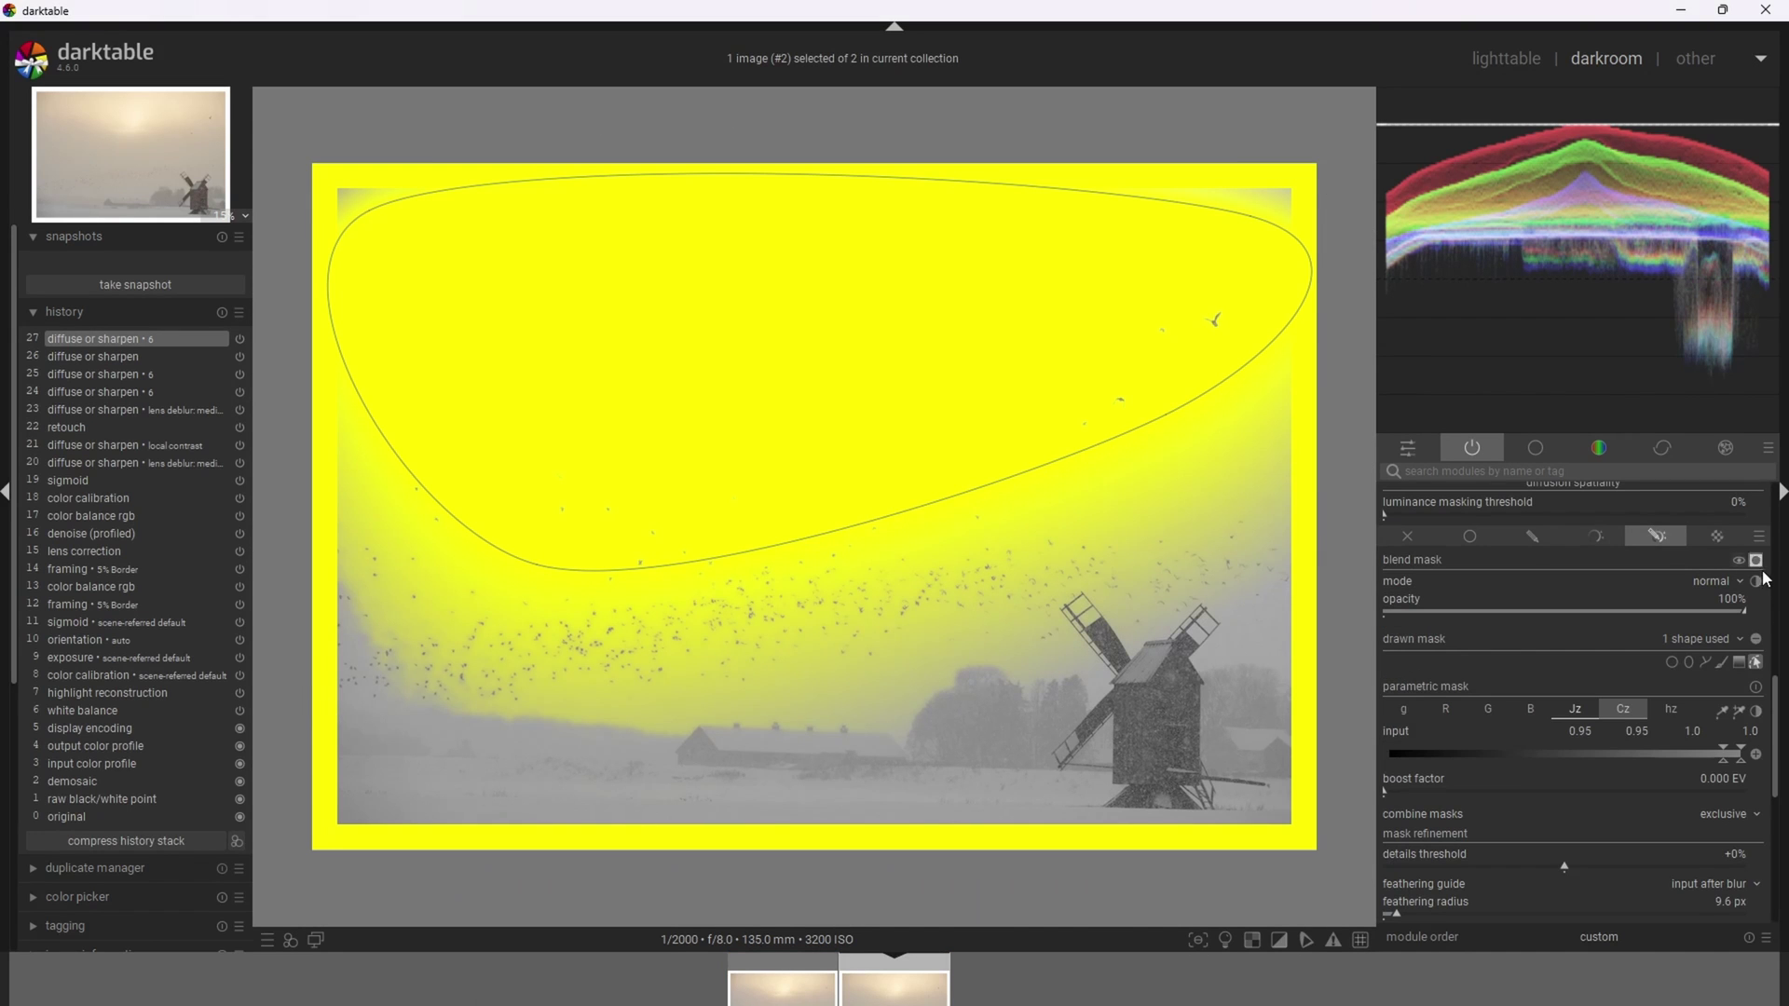
pyautogui.click(1756, 562)
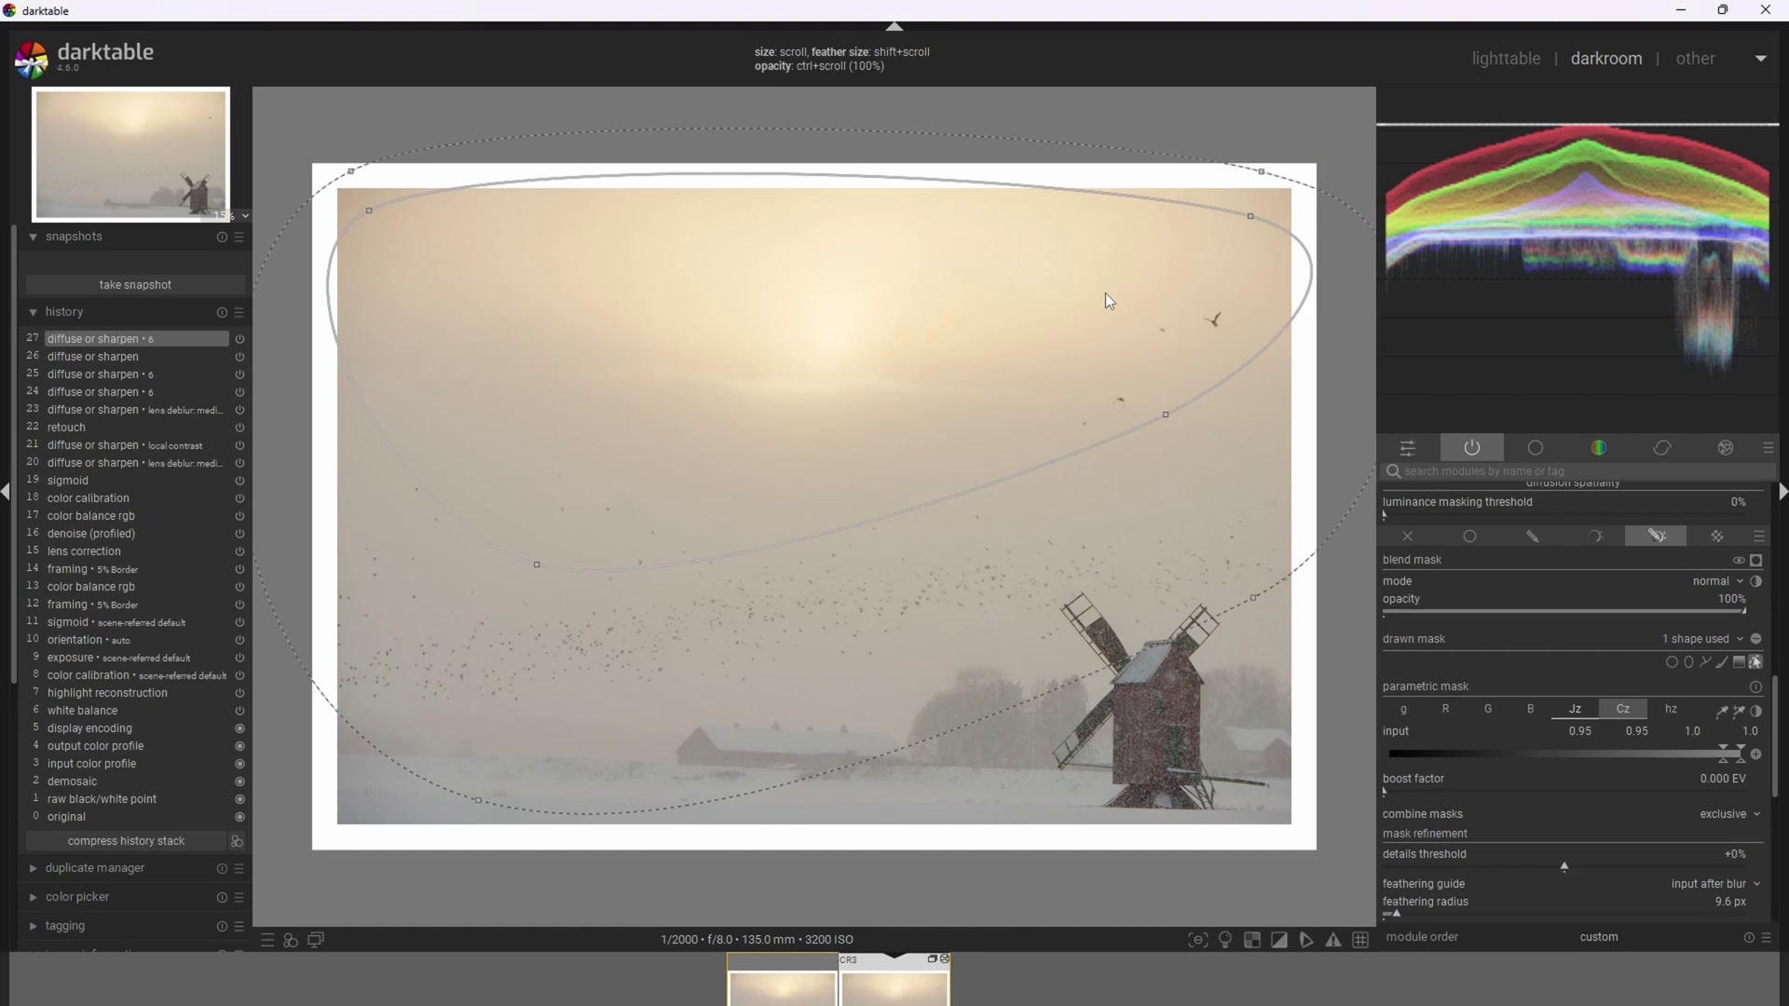
pyautogui.click(1105, 293)
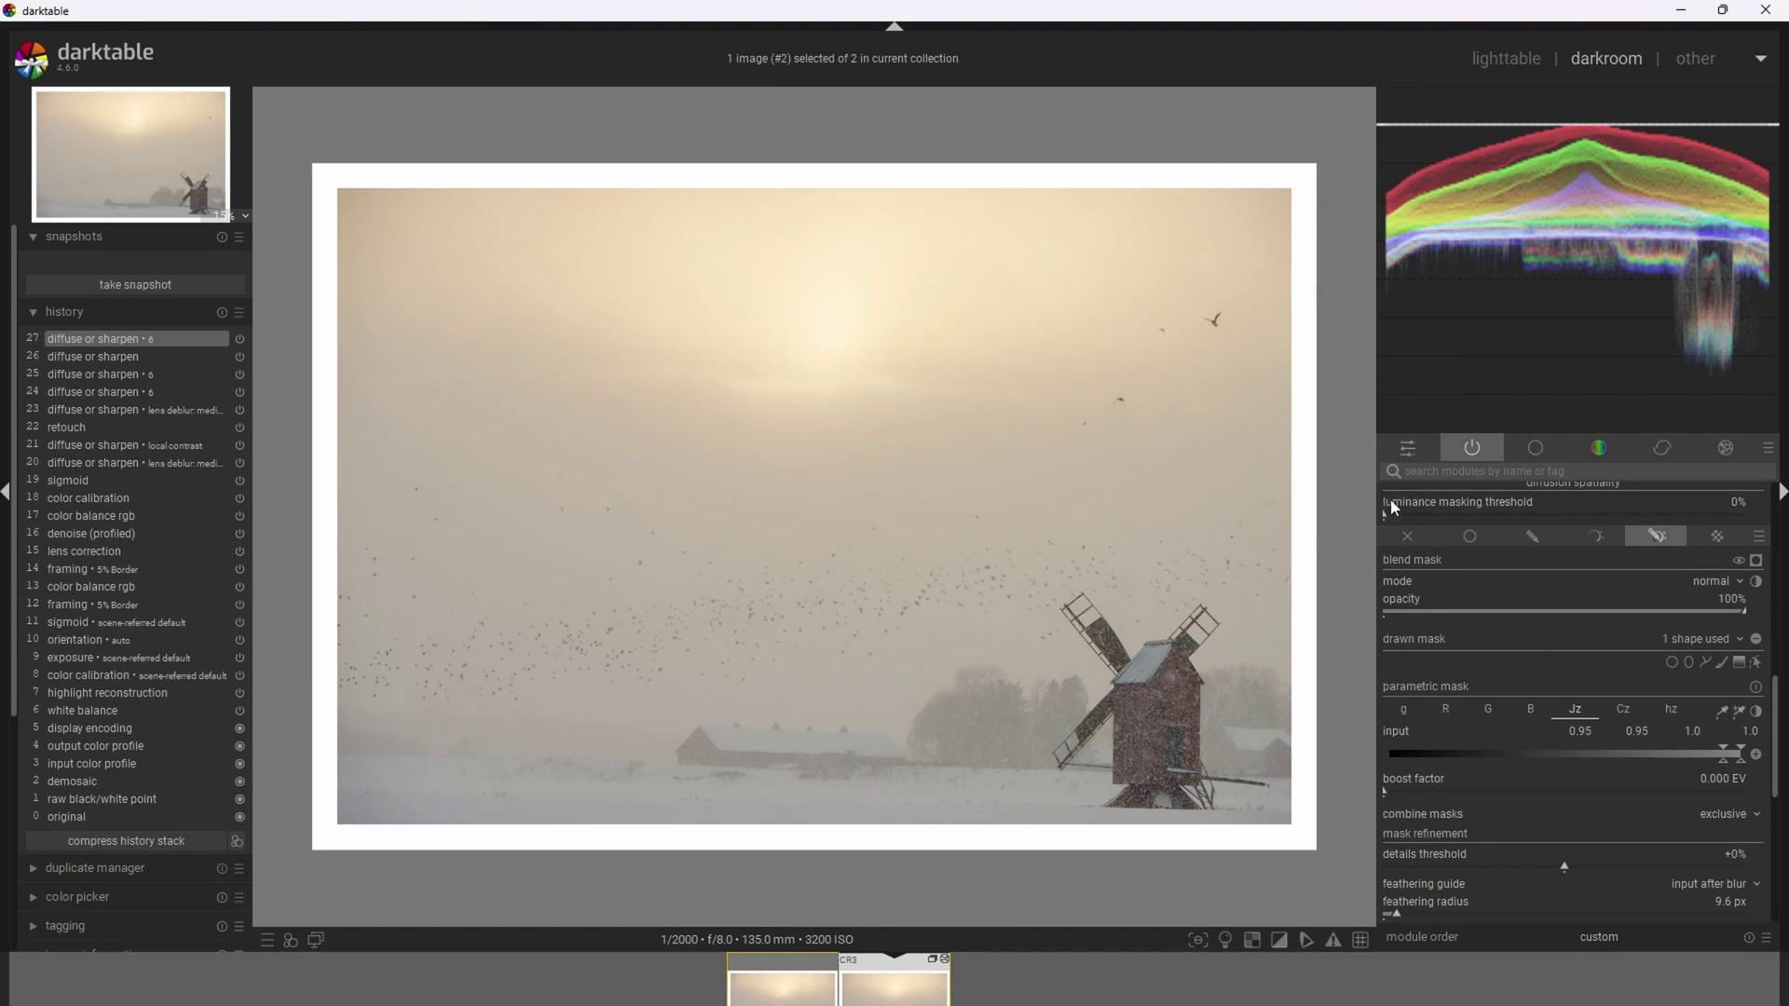
# In color balance rgb, set perceptual saturation to +44.10% for shadows, +35.38% for mid-tones and +12.82% for highlights
pyautogui.click(1409, 449)
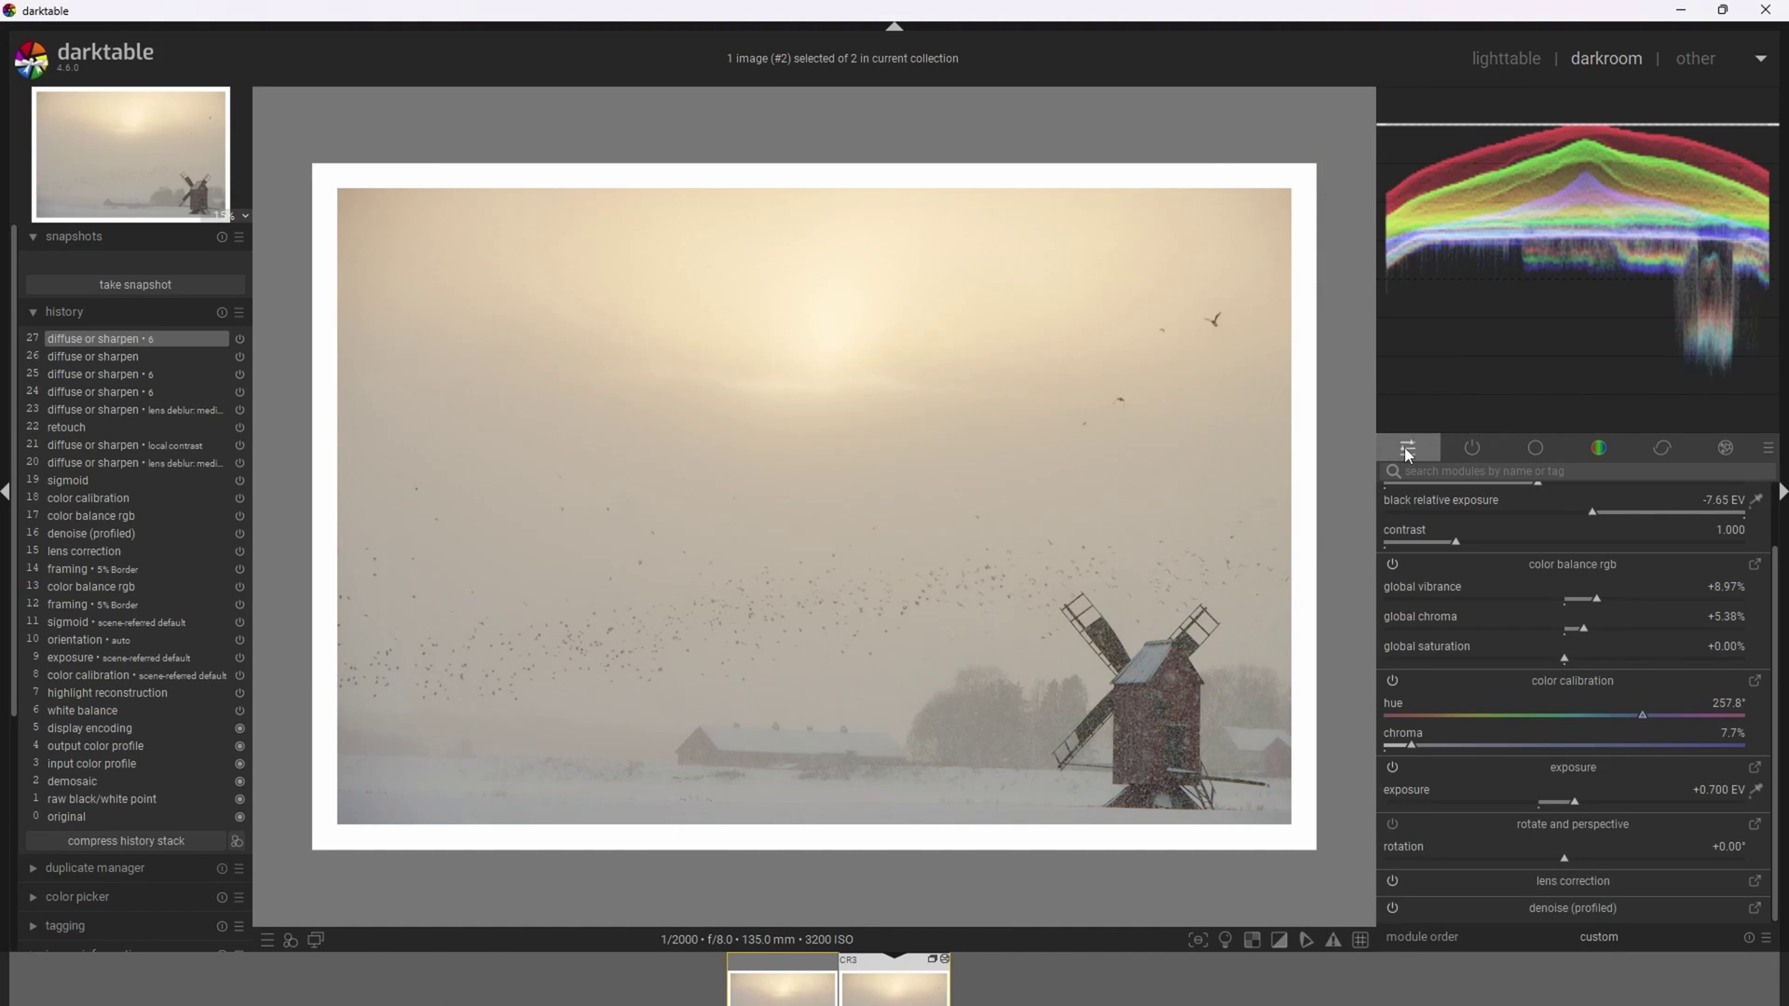
pyautogui.click(1755, 565)
pyautogui.scroll(-2, 1780, 657)
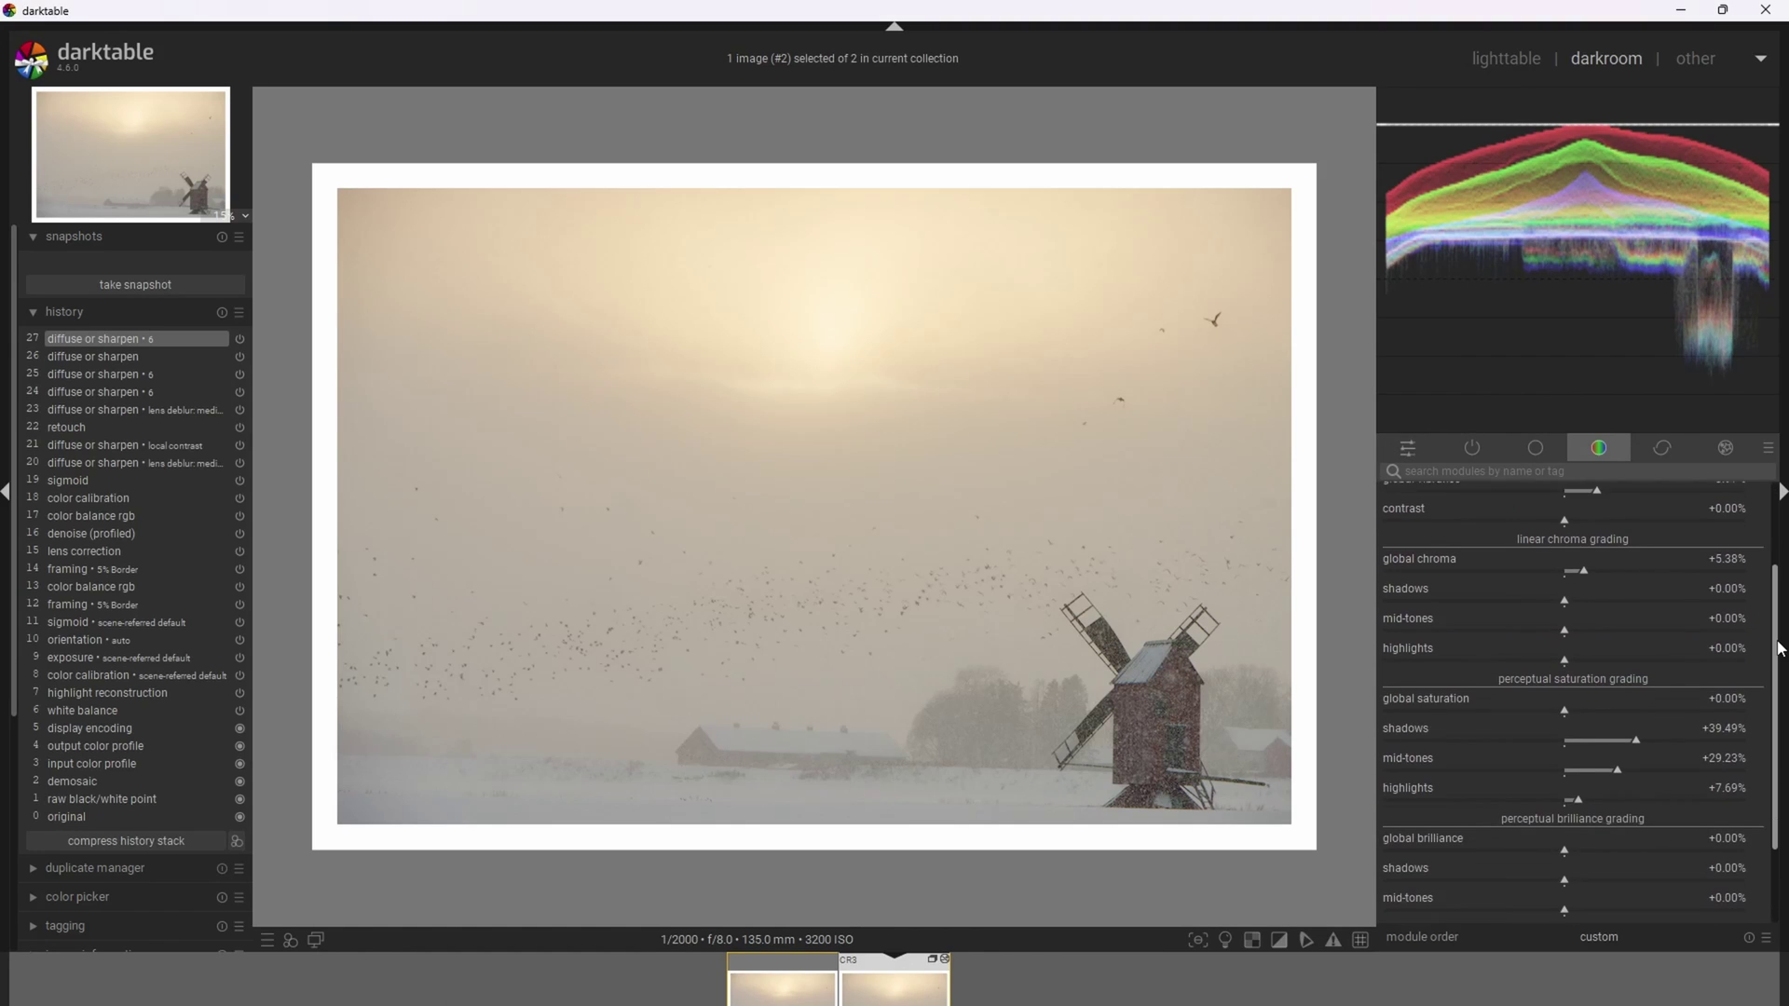
pyautogui.moveTo(1640, 723); pyautogui.dragTo(1609, 778)
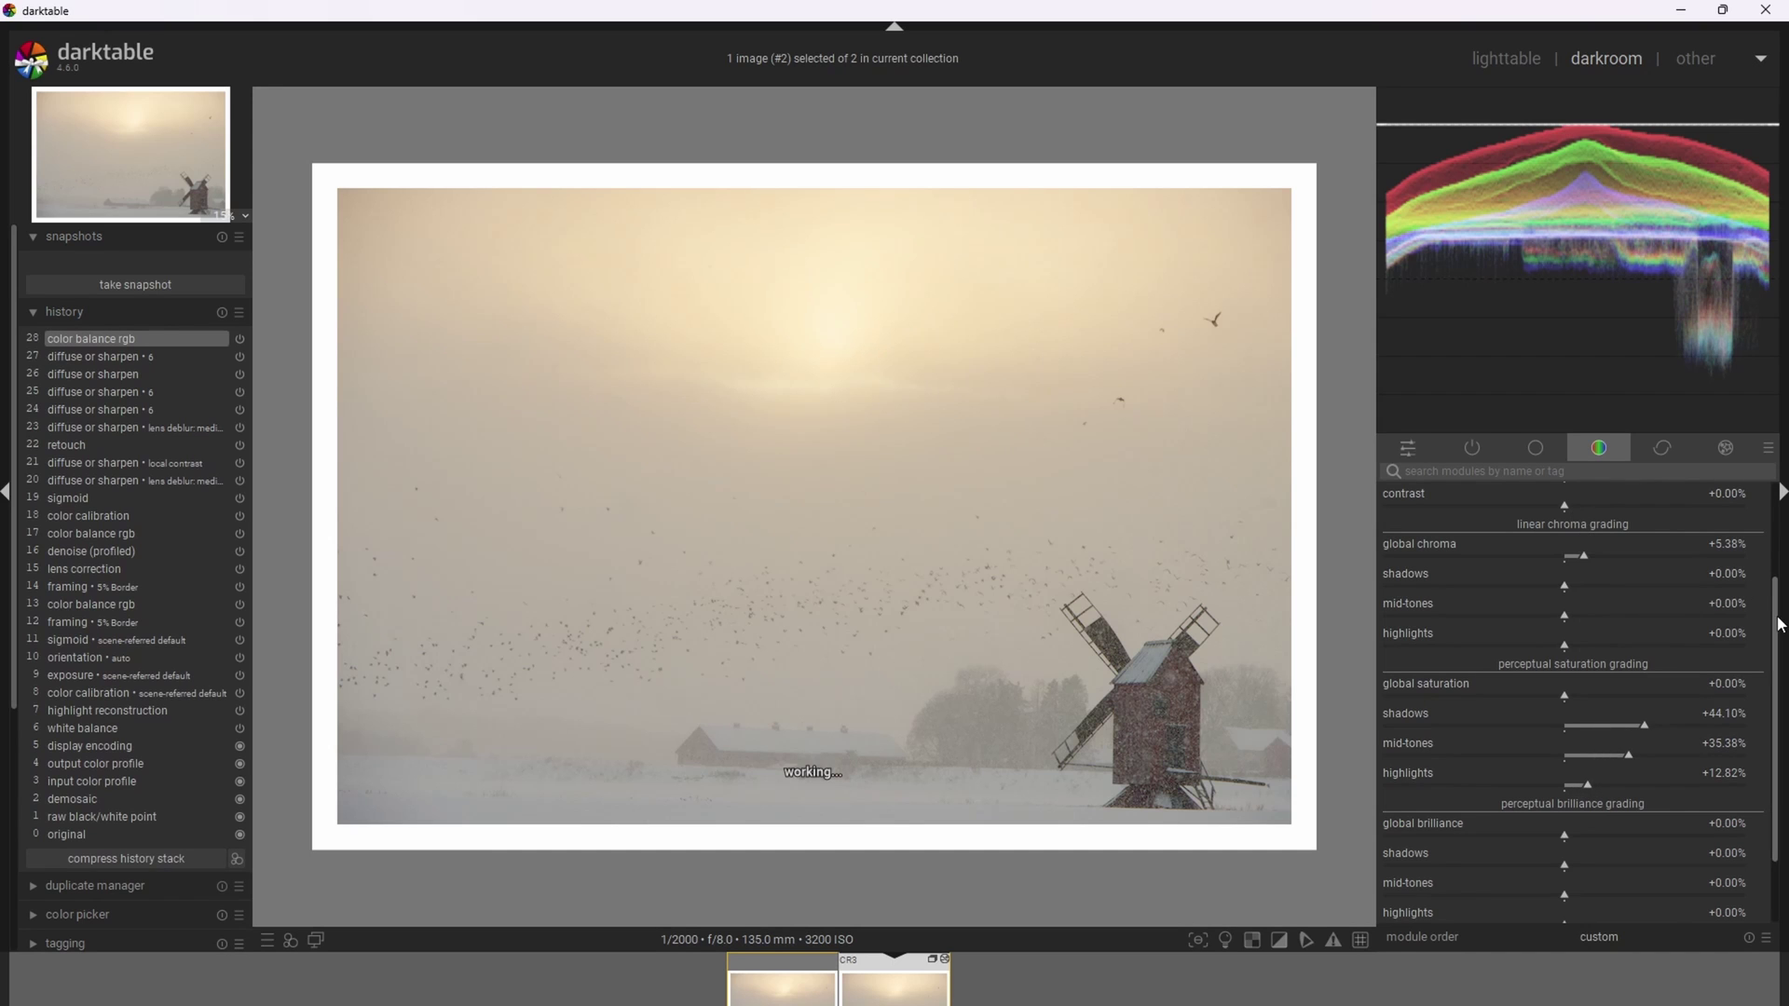
# Raise color balance rgb's global vibrance to +11.54% and global chroma to +8.72%
pyautogui.scroll(2, 1777, 619)
pyautogui.click(1602, 561)
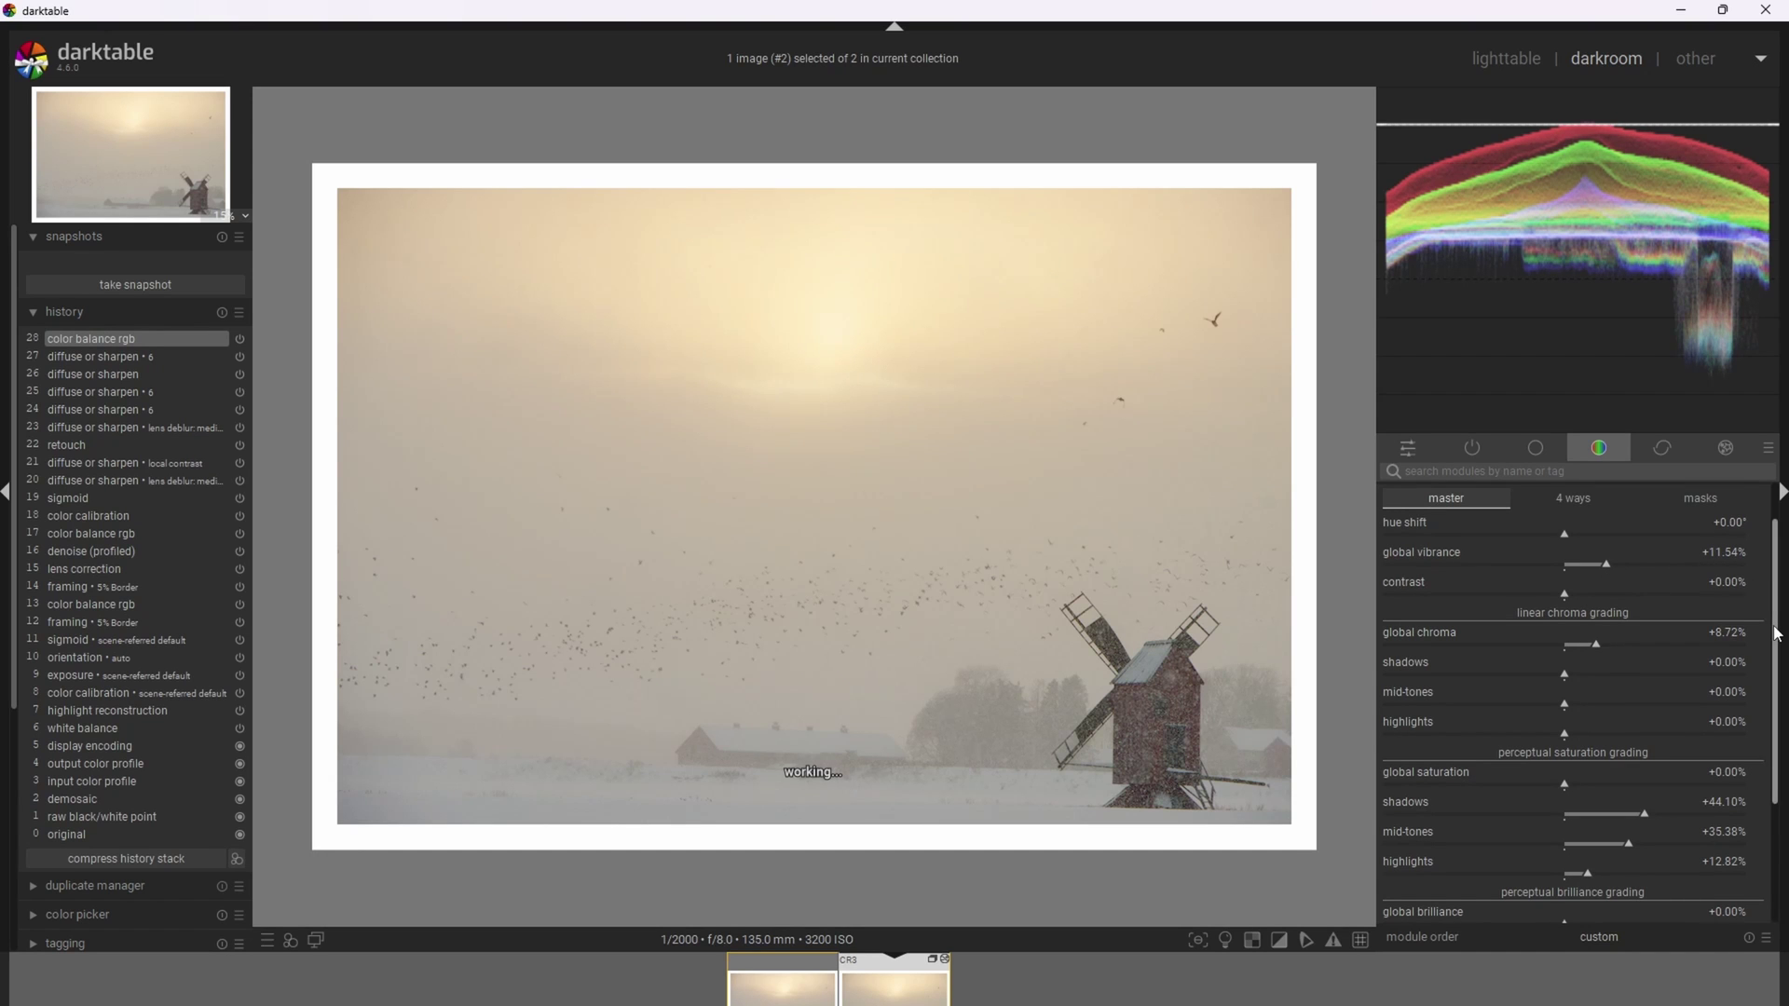
pyautogui.scroll(1, 1777, 596)
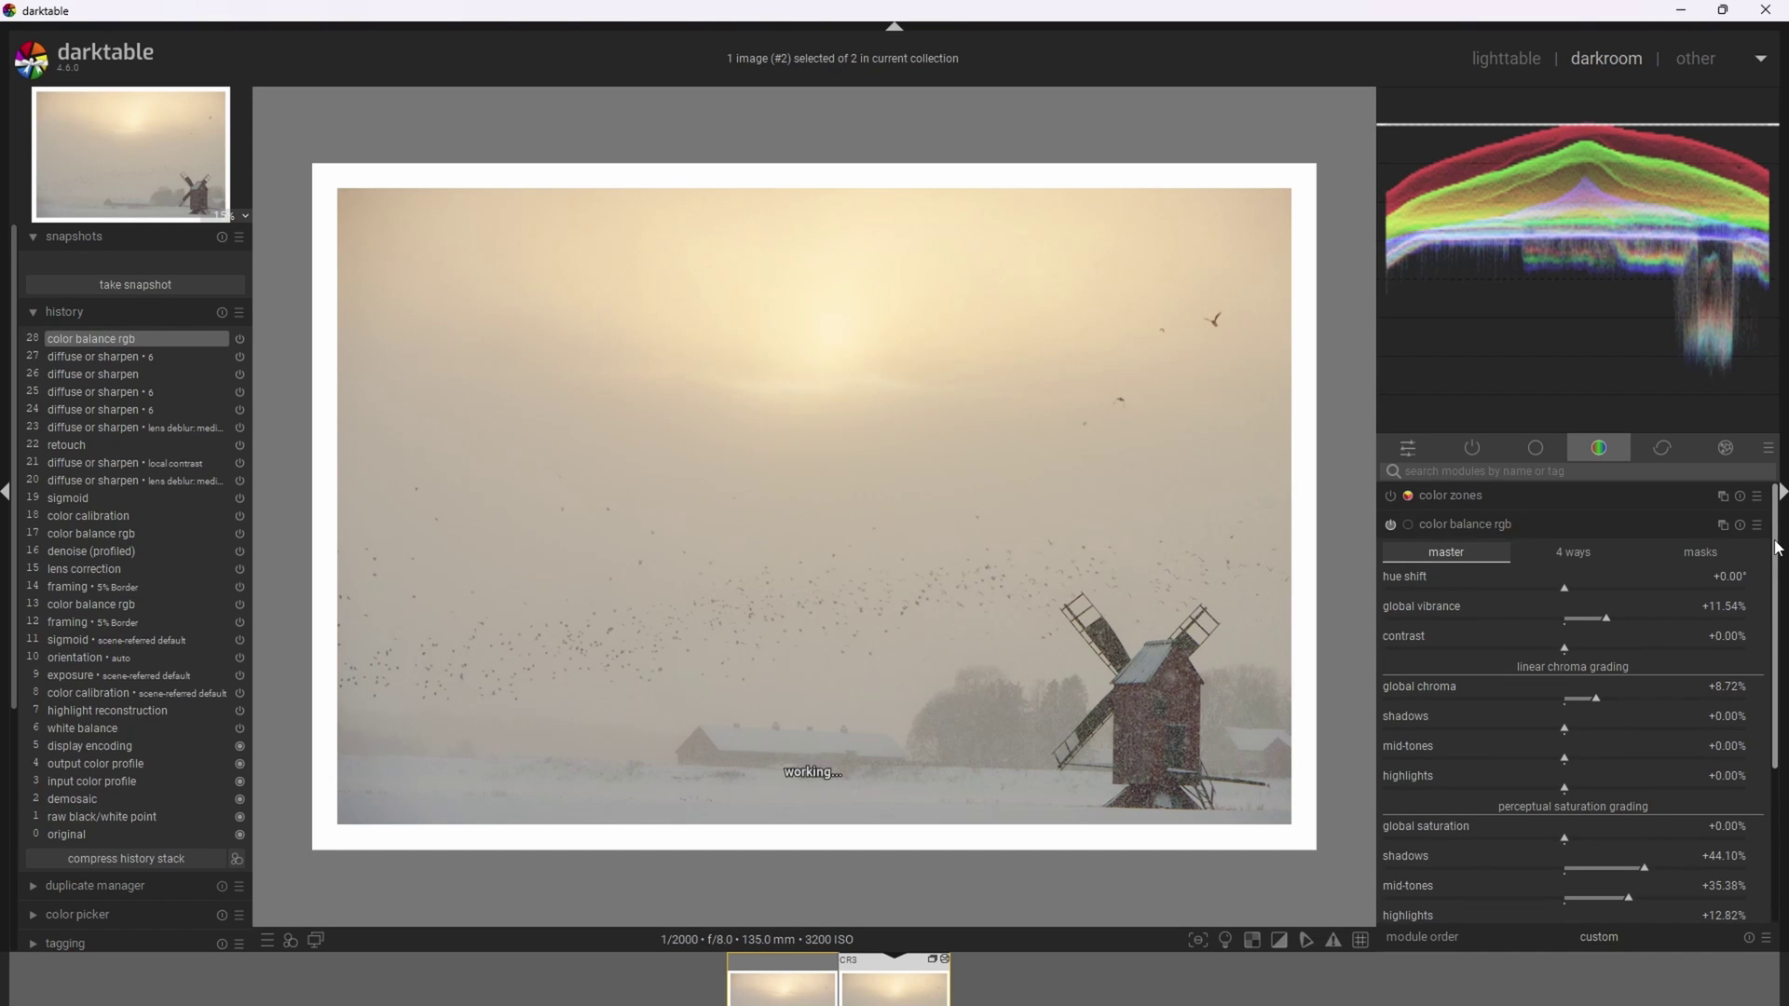
pyautogui.click(1480, 518)
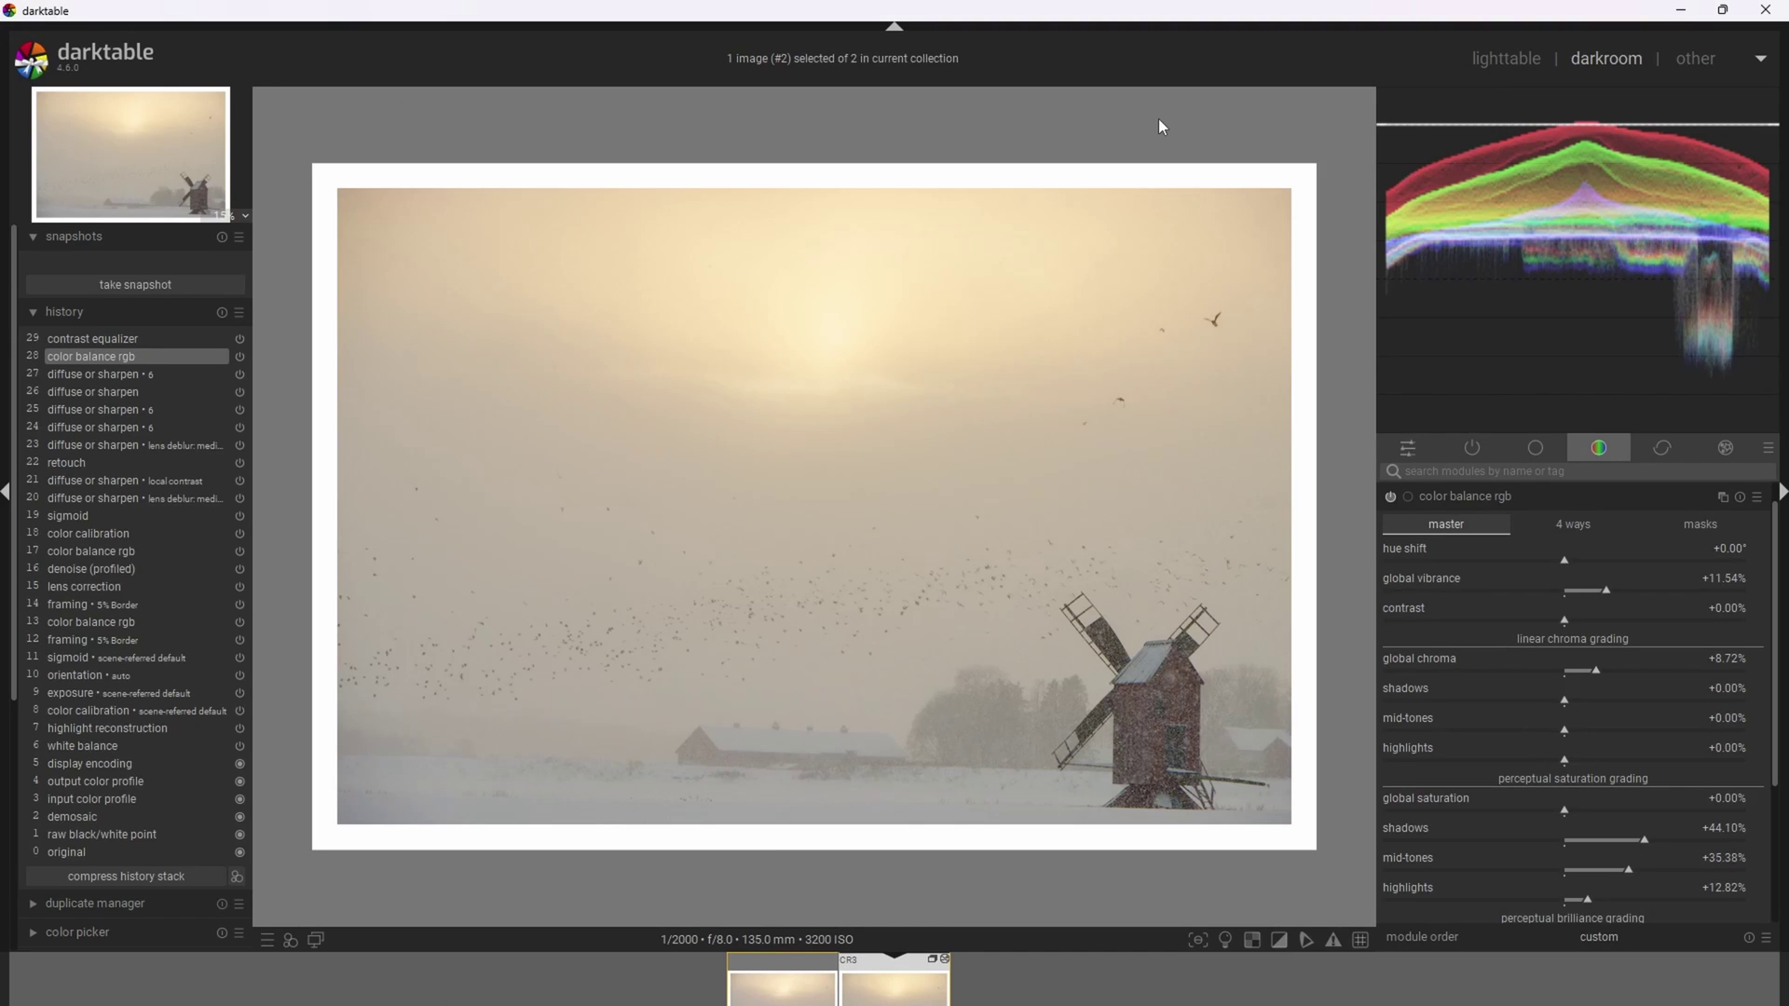
# Search the modules for "contras" and expand the contrast equalizer settings
pyautogui.click(1446, 473)
pyautogui.write('contras')
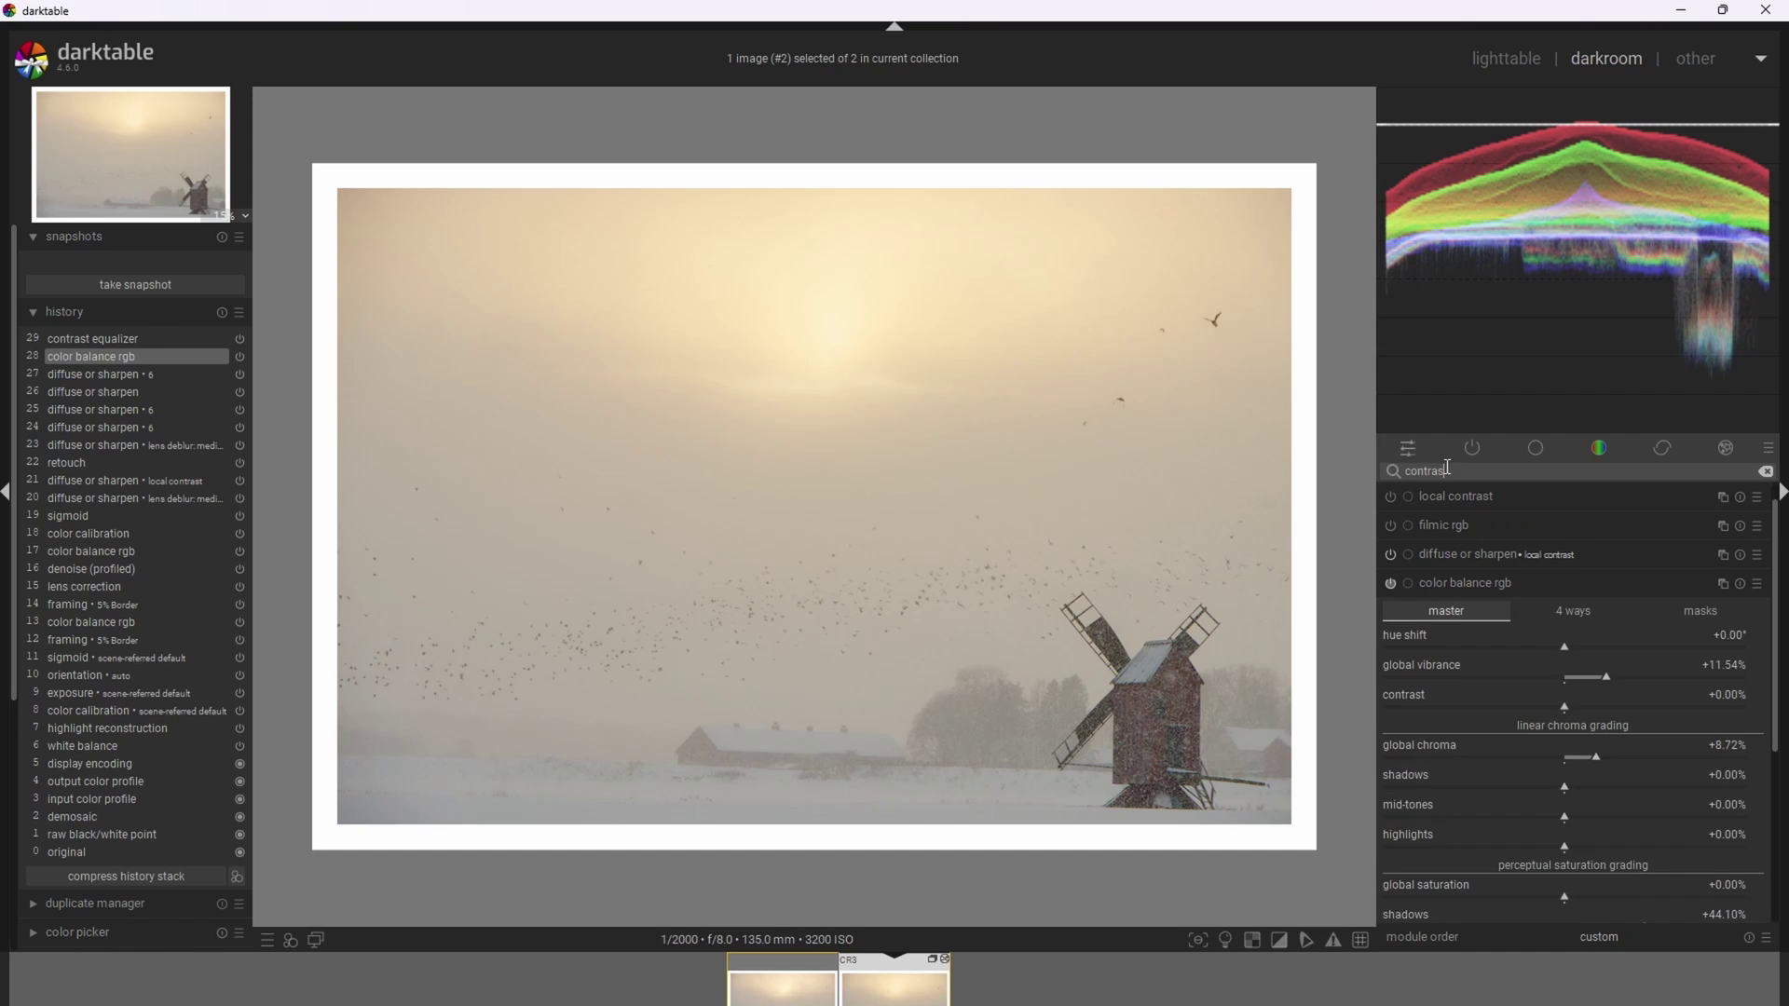
pyautogui.click(1552, 583)
pyautogui.click(1500, 675)
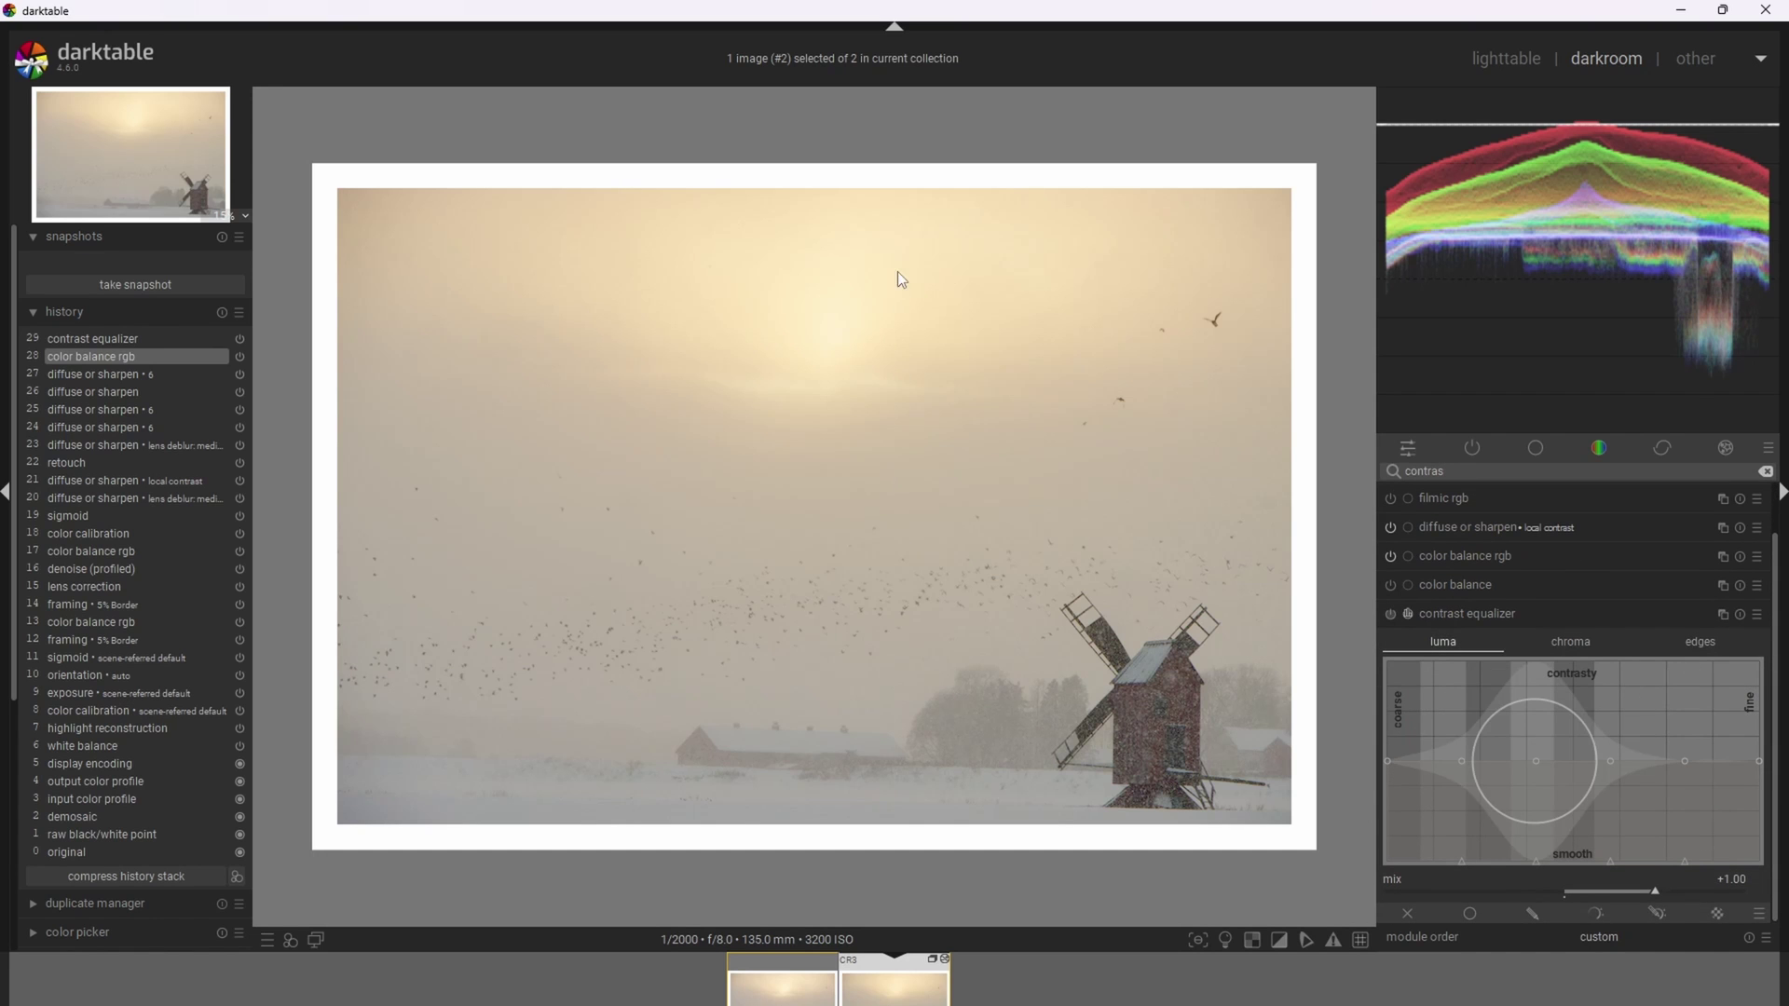
# Enable a drawn mask on the contrast equalizer and draw a four-node path around the bright sun glow in the sky
pyautogui.click(1531, 913)
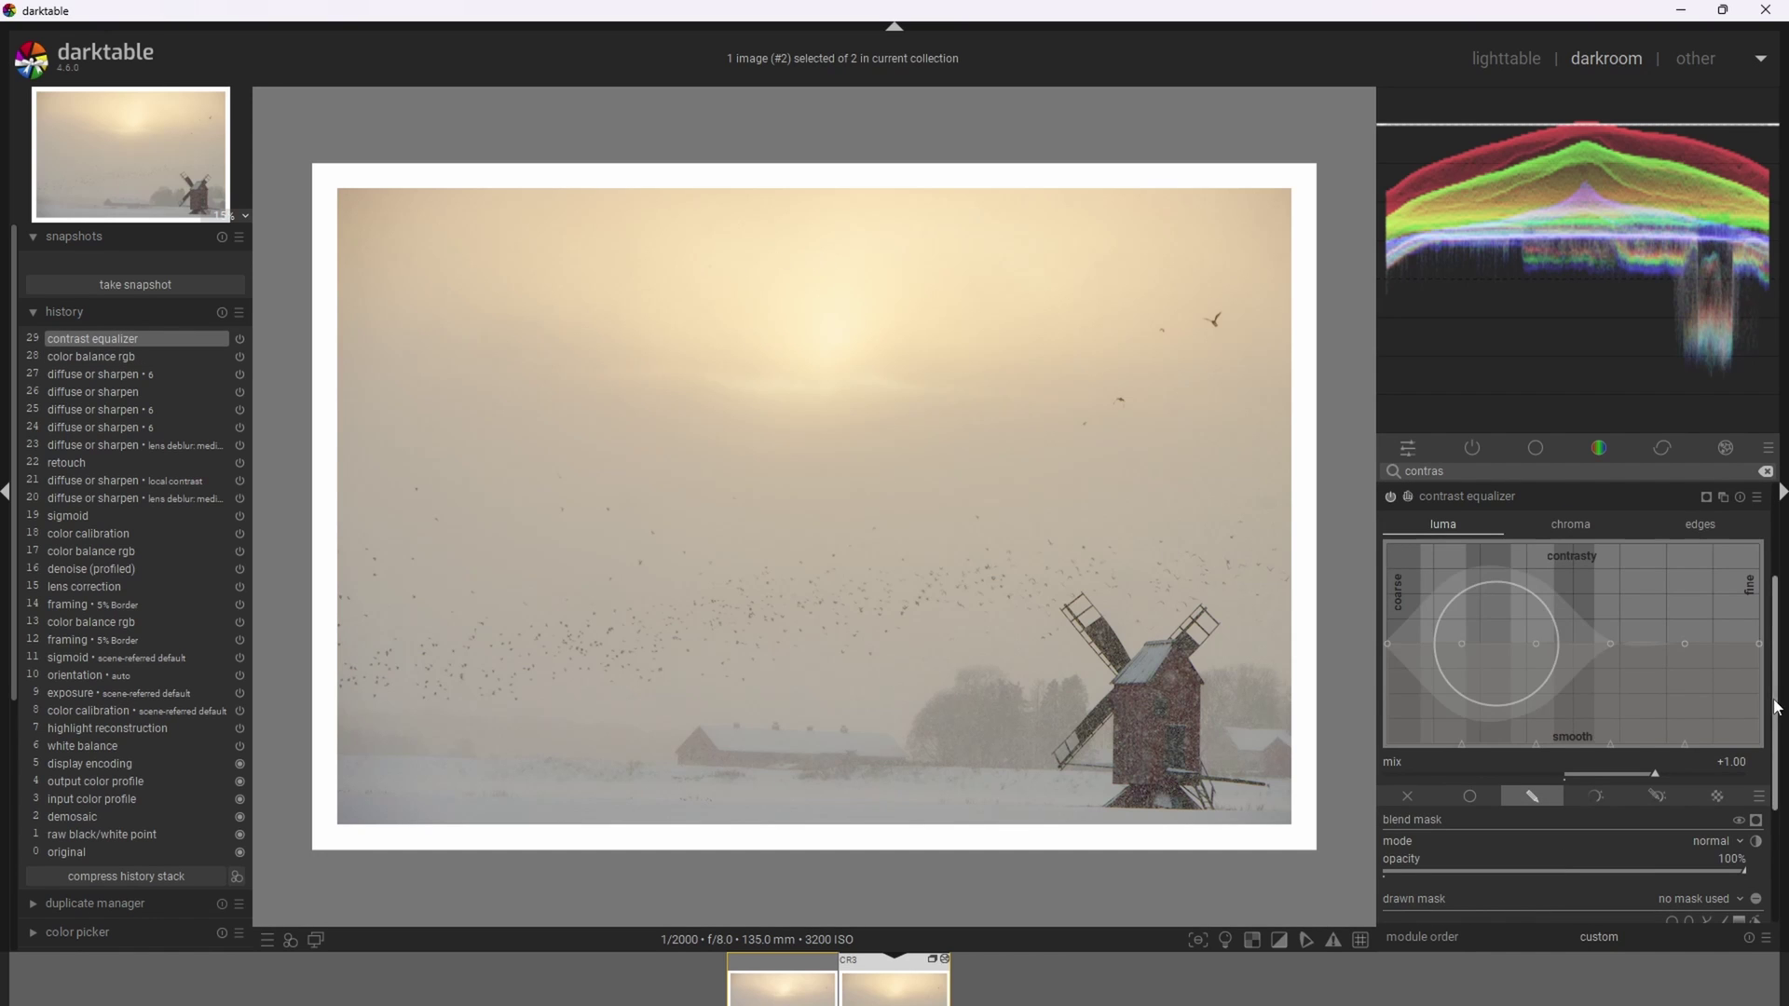
pyautogui.scroll(-3, 1707, 794)
pyautogui.click(1707, 794)
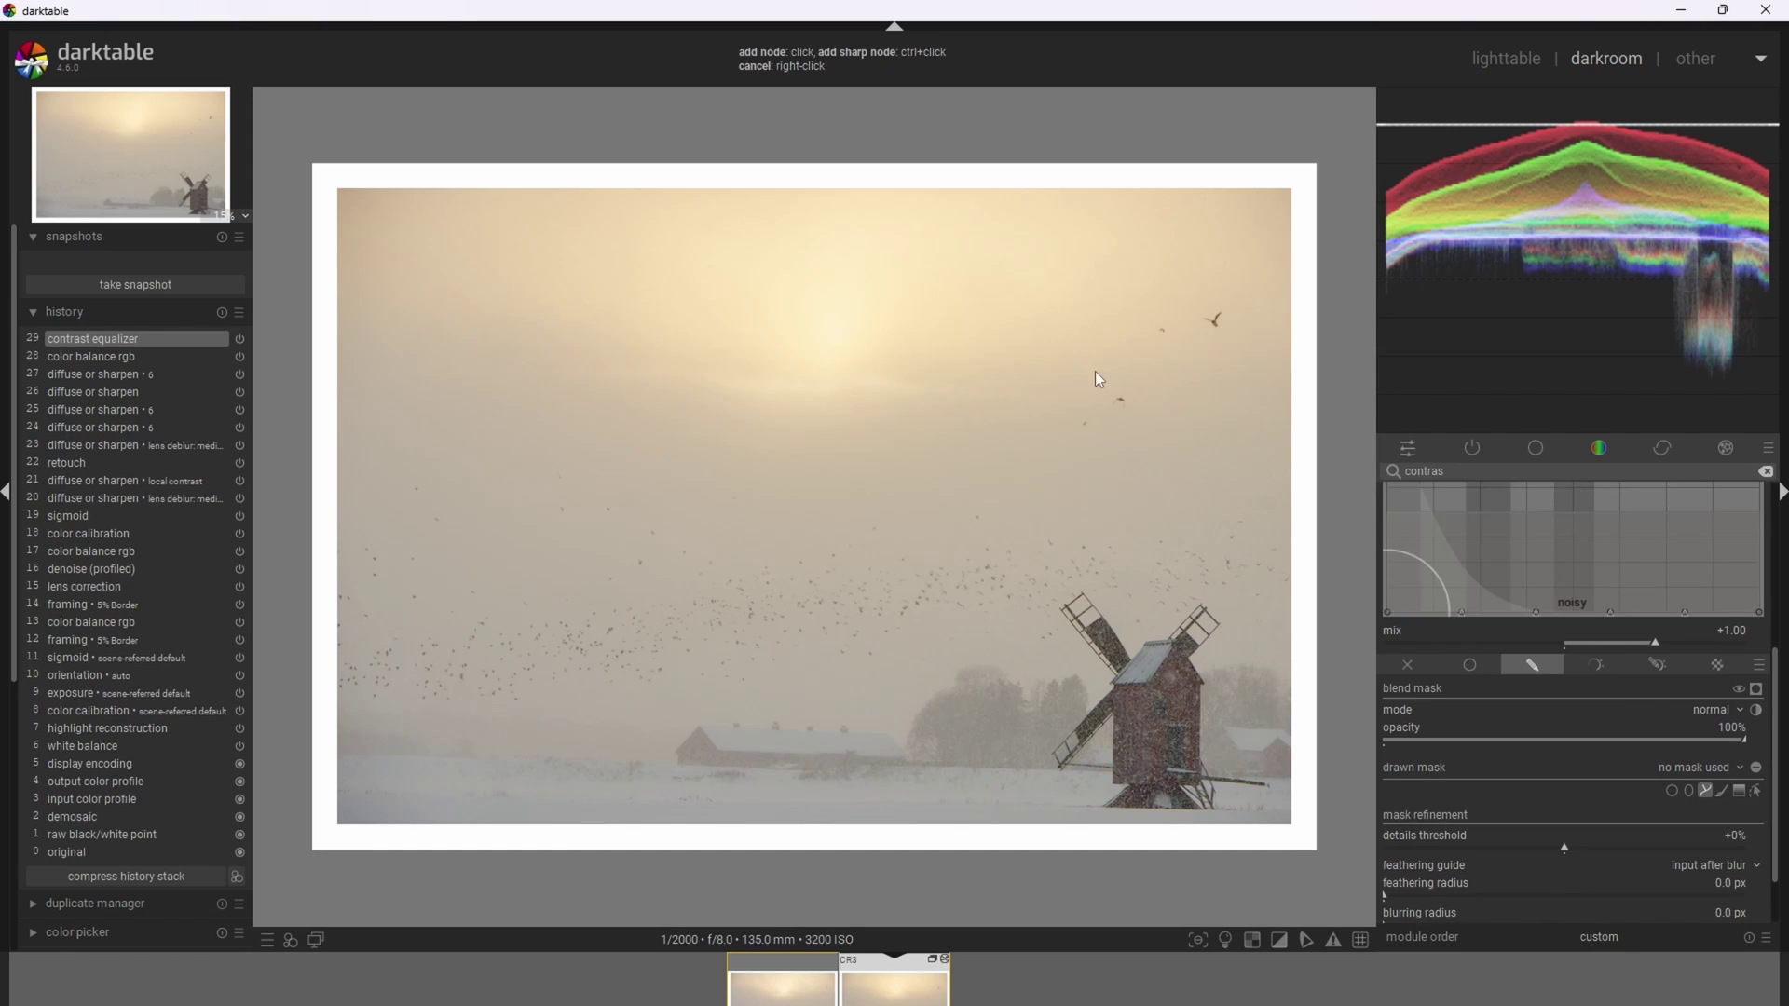
pyautogui.click(740, 220)
pyautogui.click(1054, 313)
pyautogui.click(1008, 412)
pyautogui.click(651, 393)
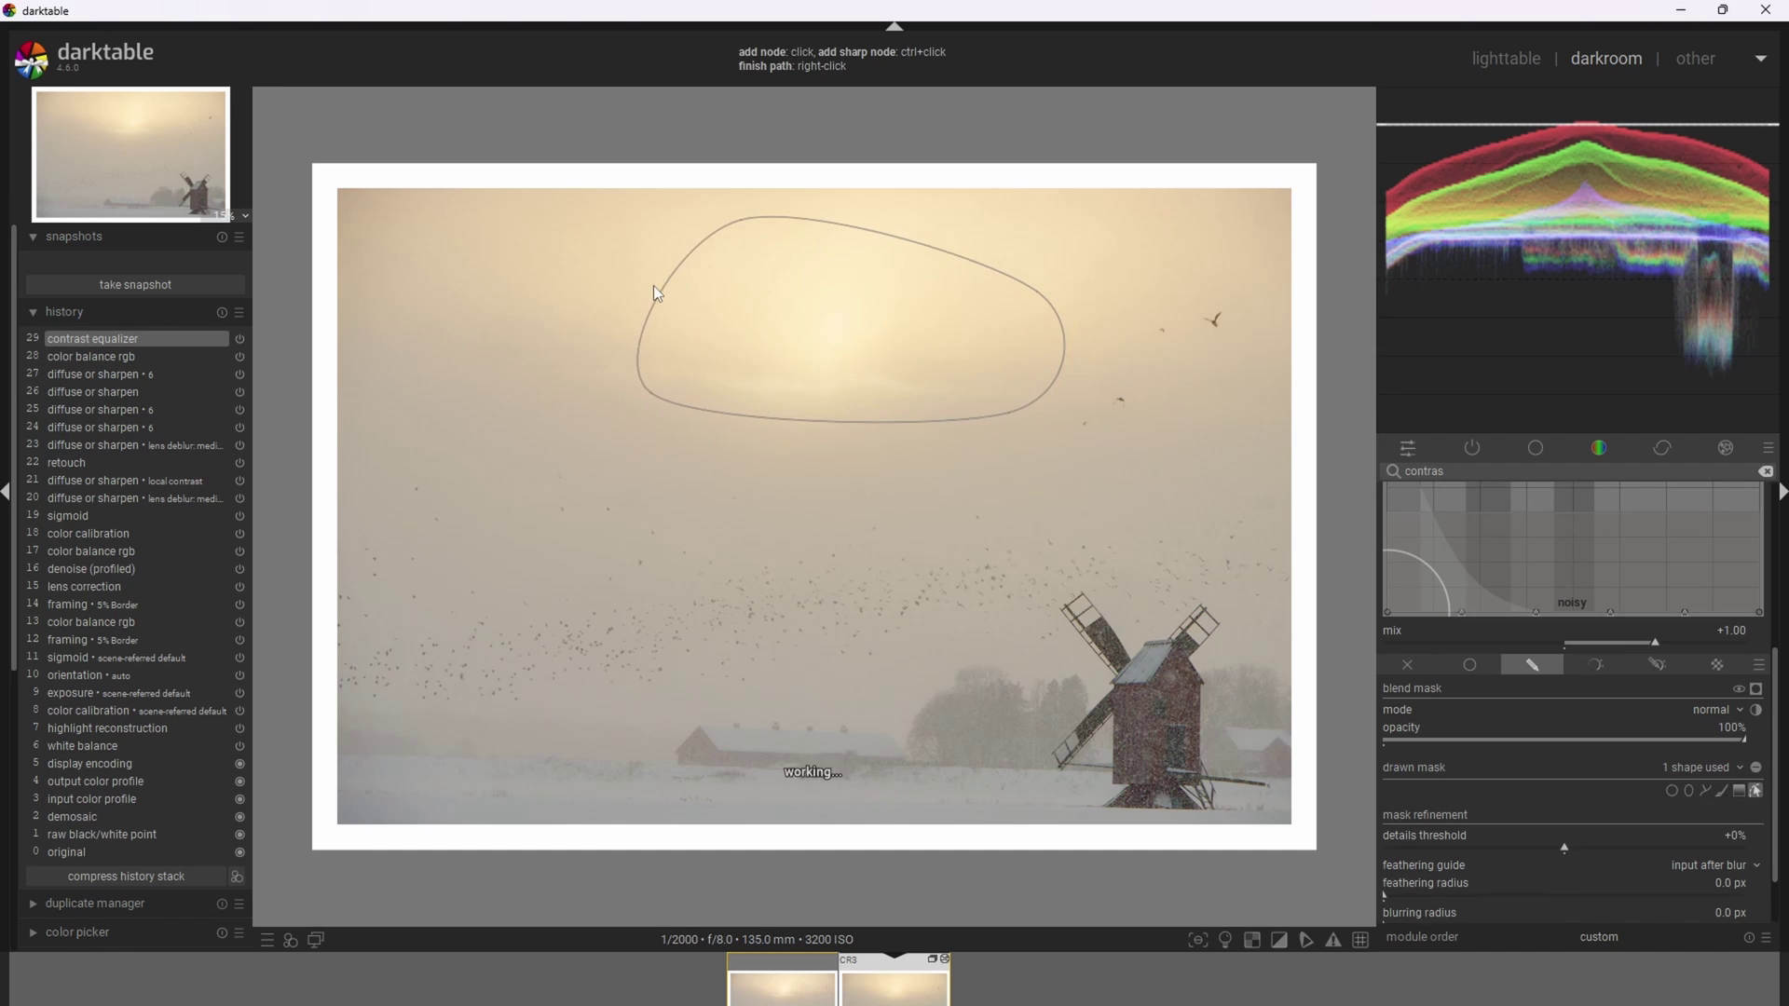
pyautogui.rightClick(656, 311)
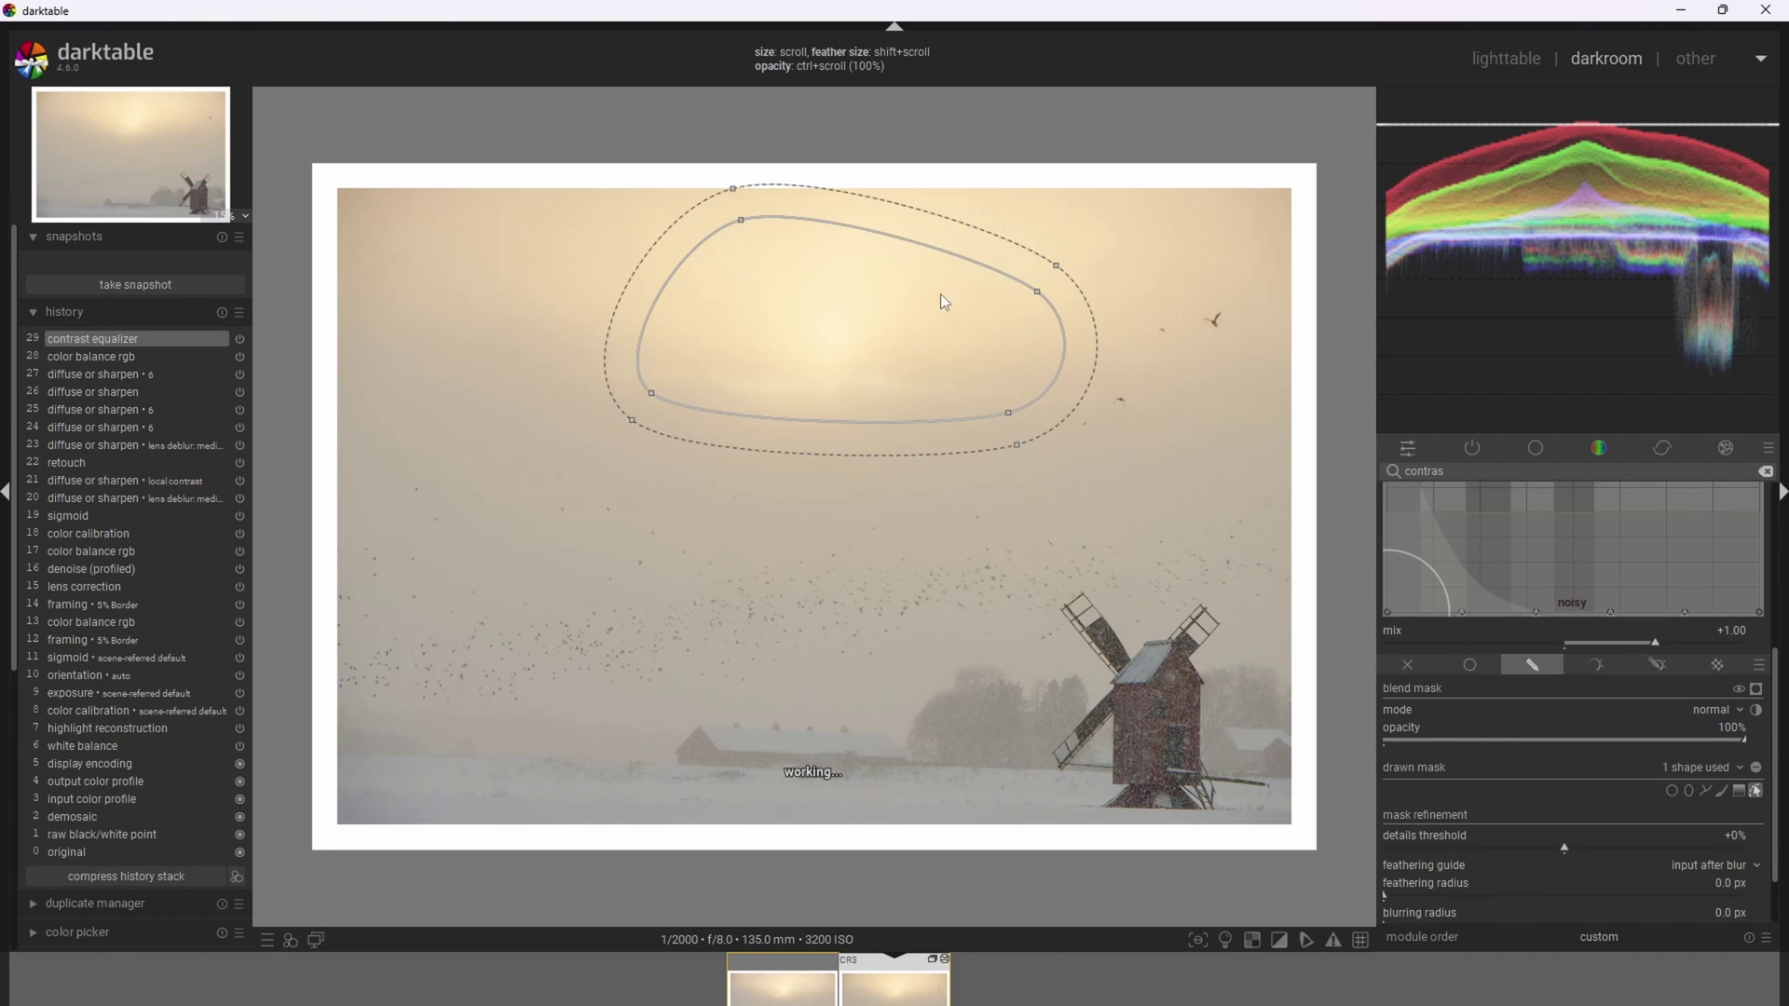
# Tighten the path around the sun glow by moving the two upper nodes inward and the two lower nodes slightly up
pyautogui.moveTo(1020, 269); pyautogui.dragTo(985, 270)
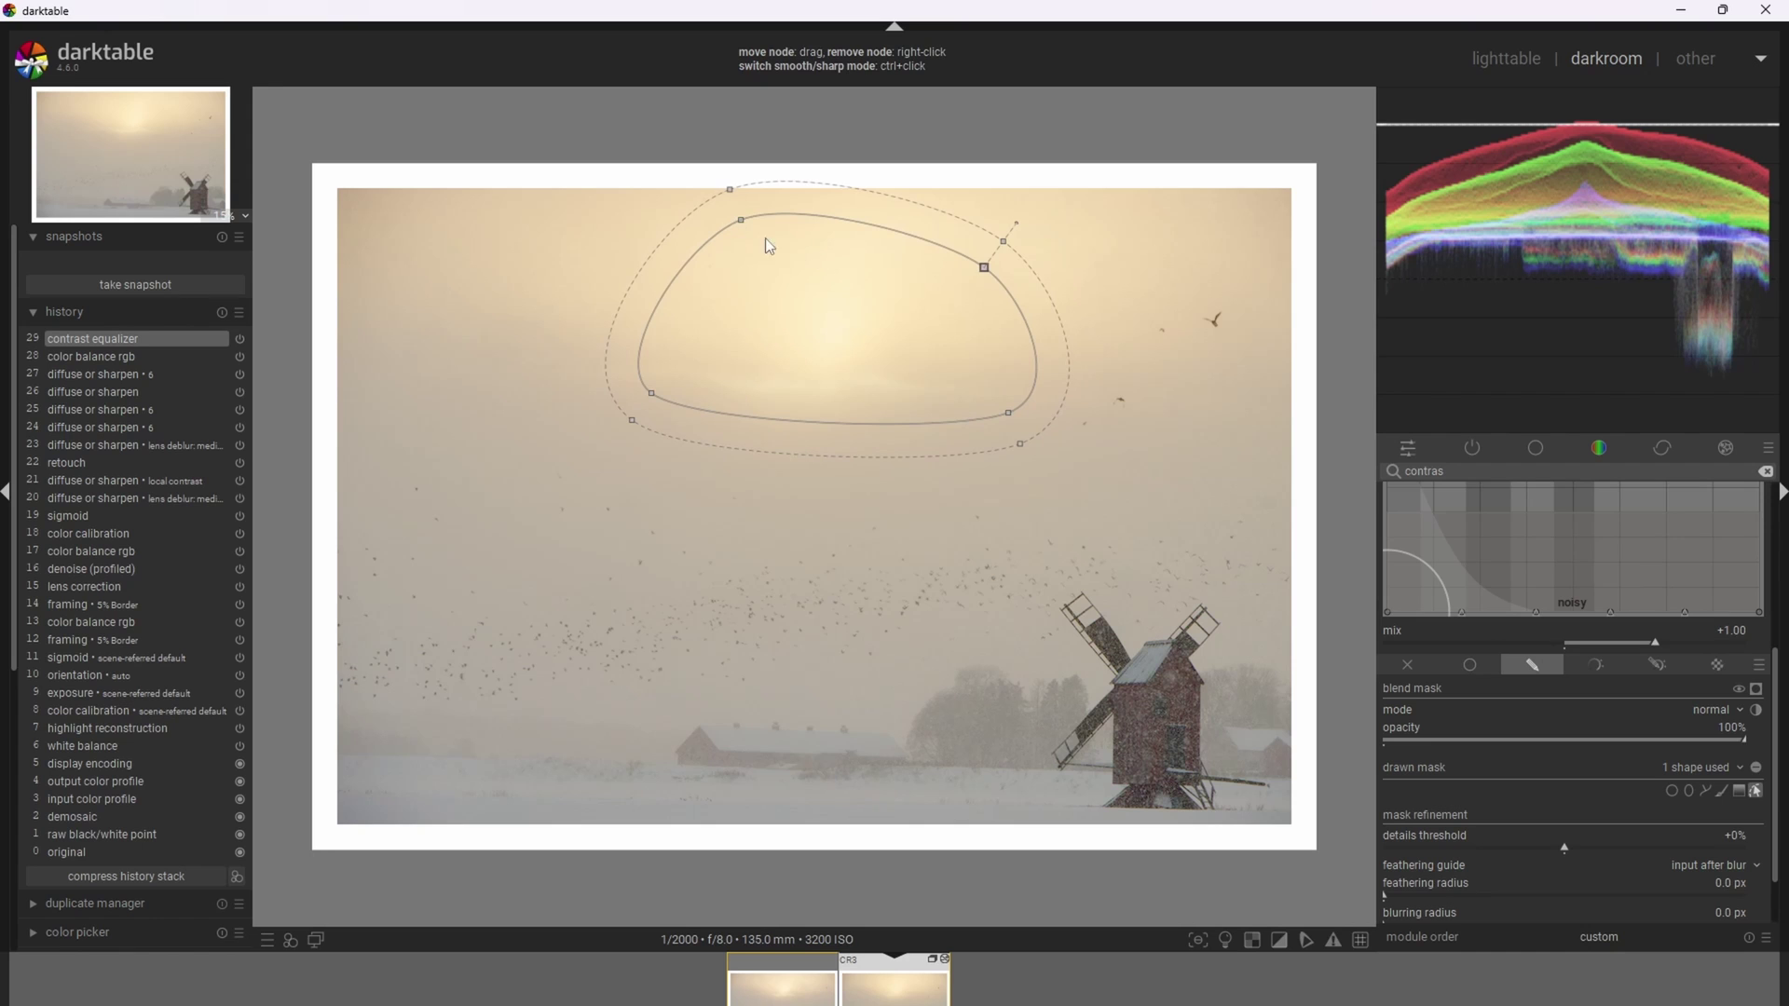
pyautogui.moveTo(741, 220); pyautogui.dragTo(749, 249)
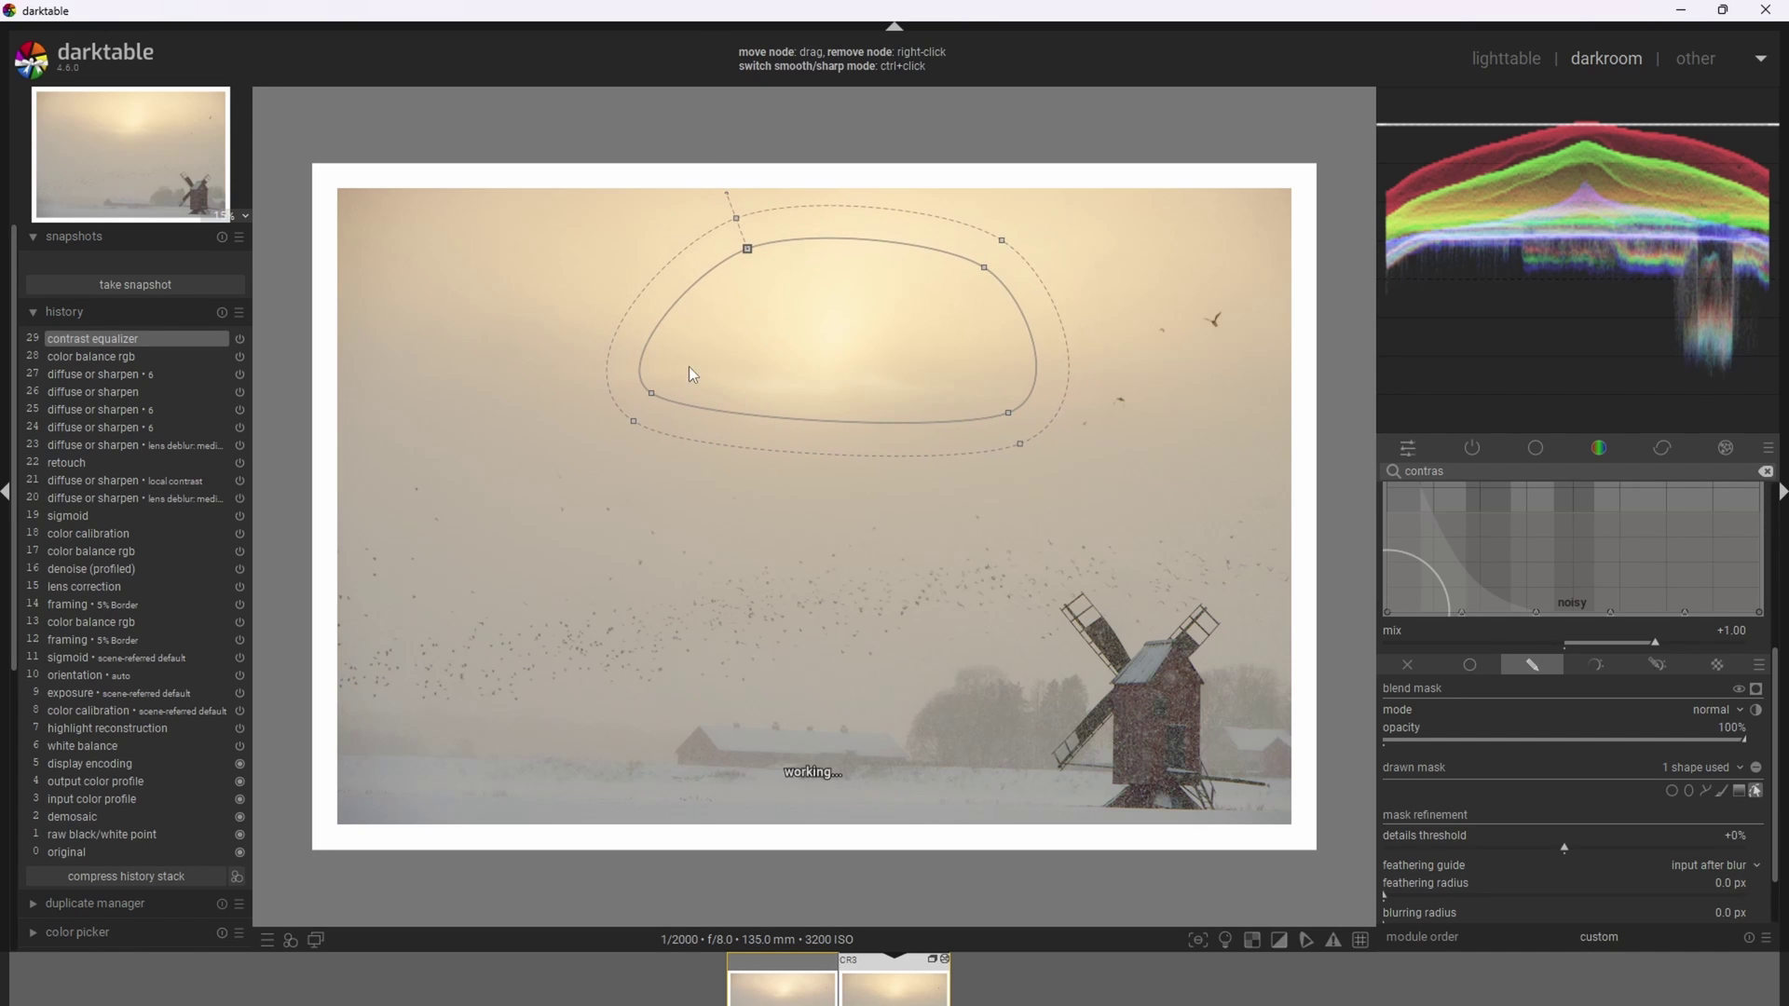
pyautogui.moveTo(651, 393); pyautogui.dragTo(625, 378)
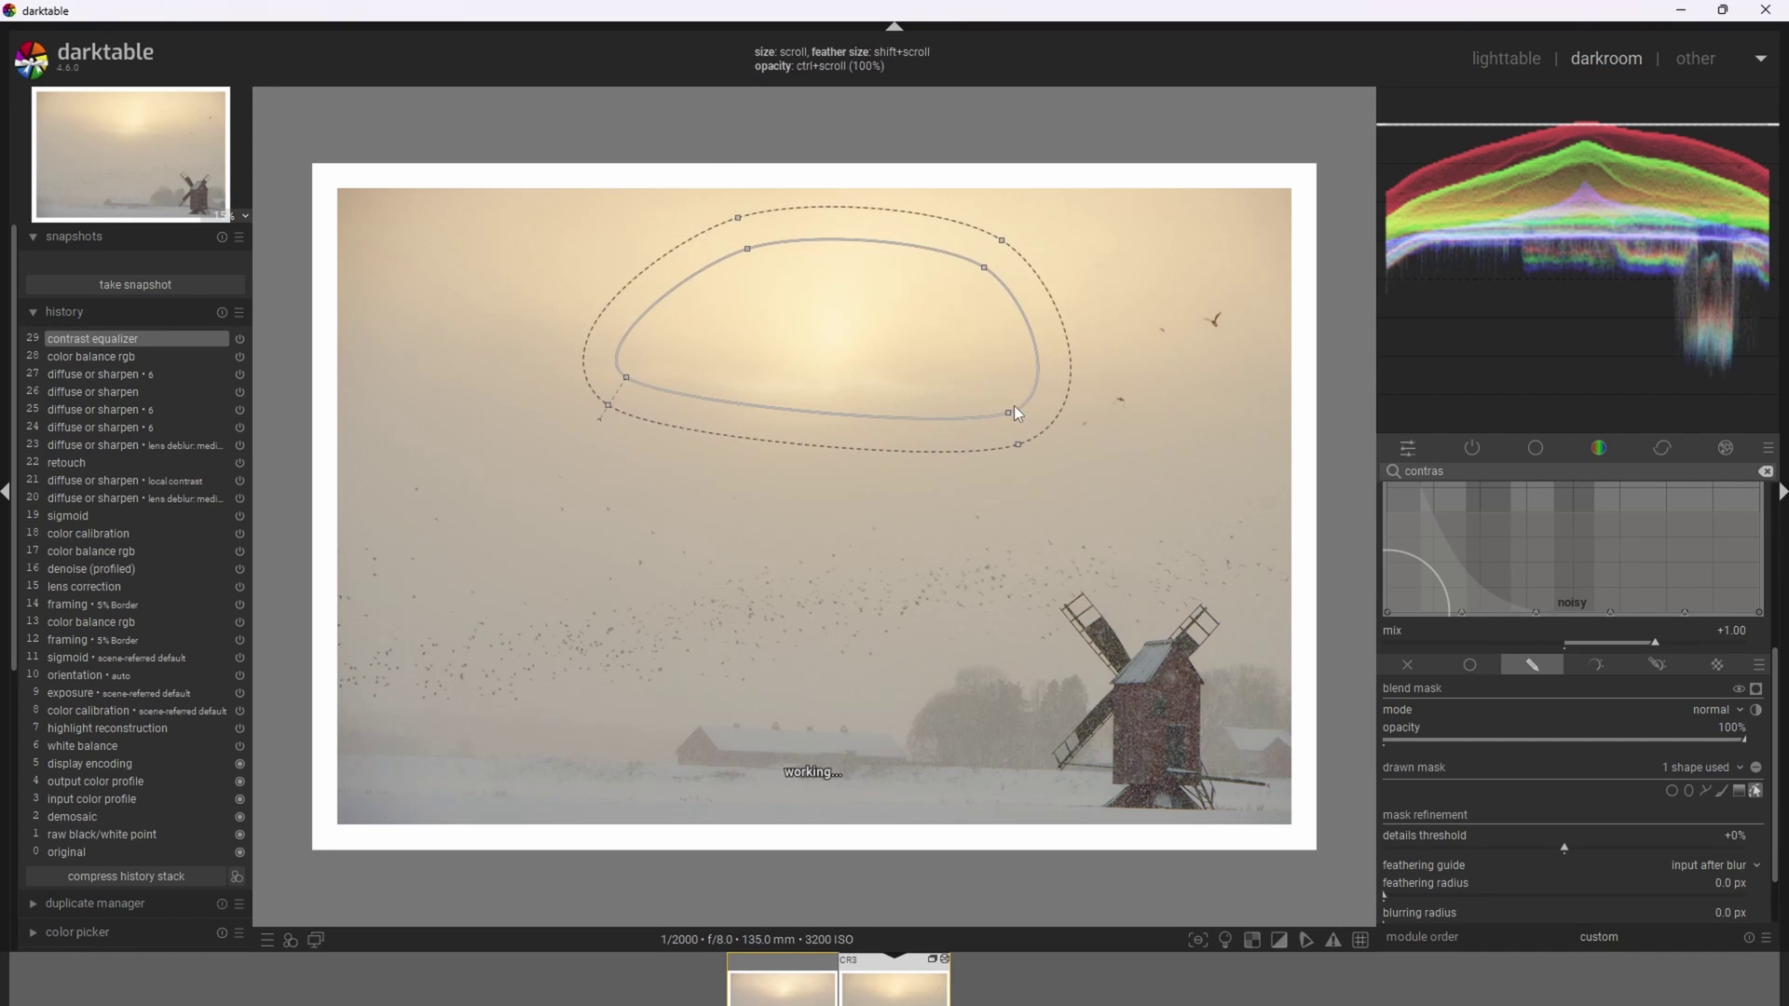
pyautogui.moveTo(1008, 411); pyautogui.dragTo(1037, 411)
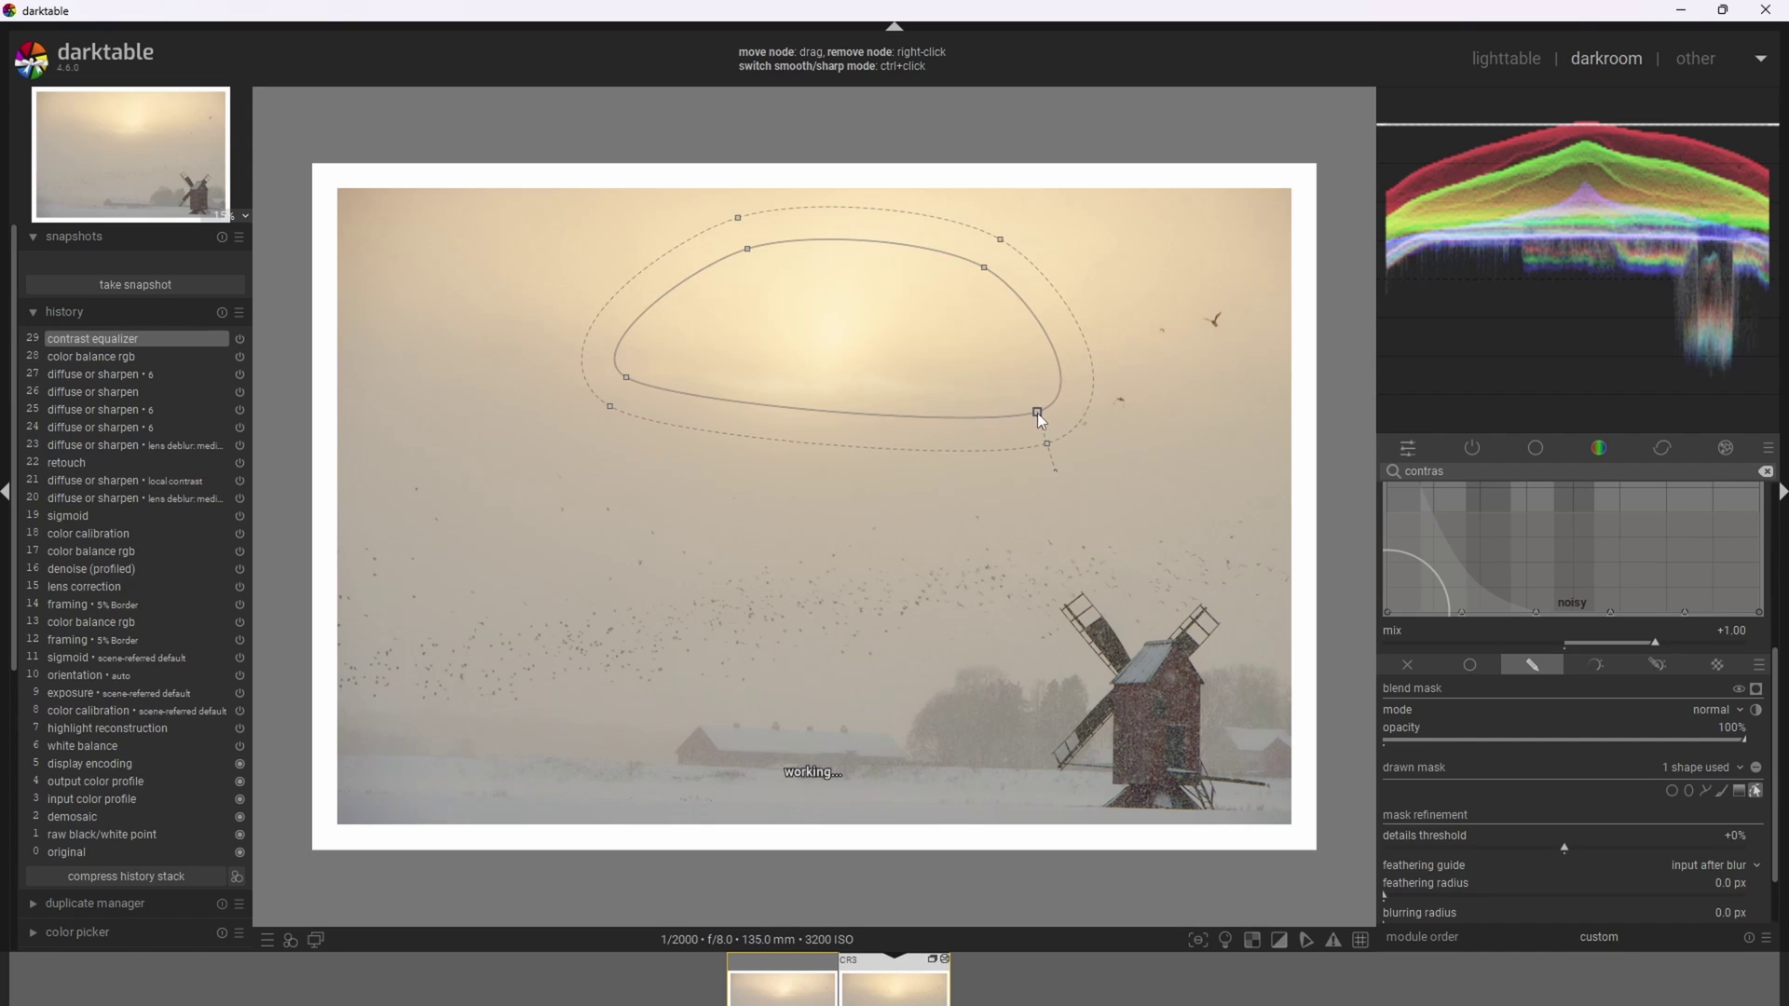
pyautogui.moveTo(1032, 412)
pyautogui.mouseDown()
pyautogui.moveTo(1009, 403)
pyautogui.moveTo(1034, 439)
pyautogui.mouseUp()
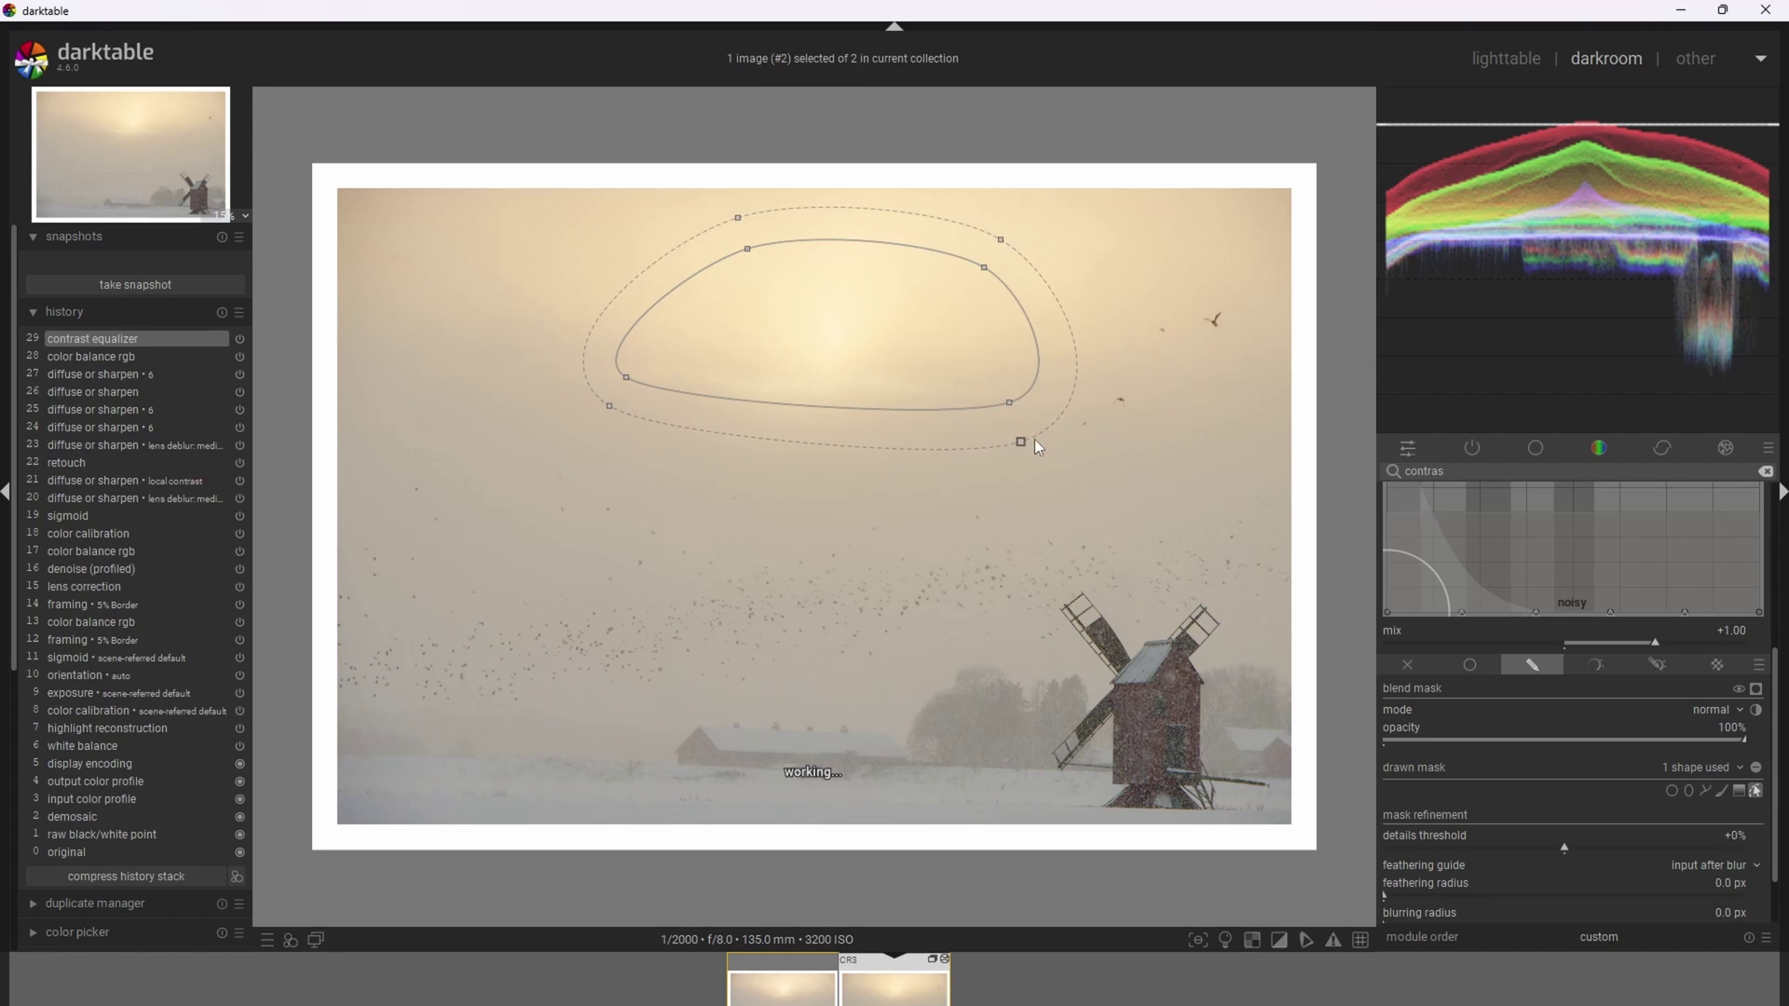
pyautogui.moveTo(607, 411); pyautogui.dragTo(652, 369)
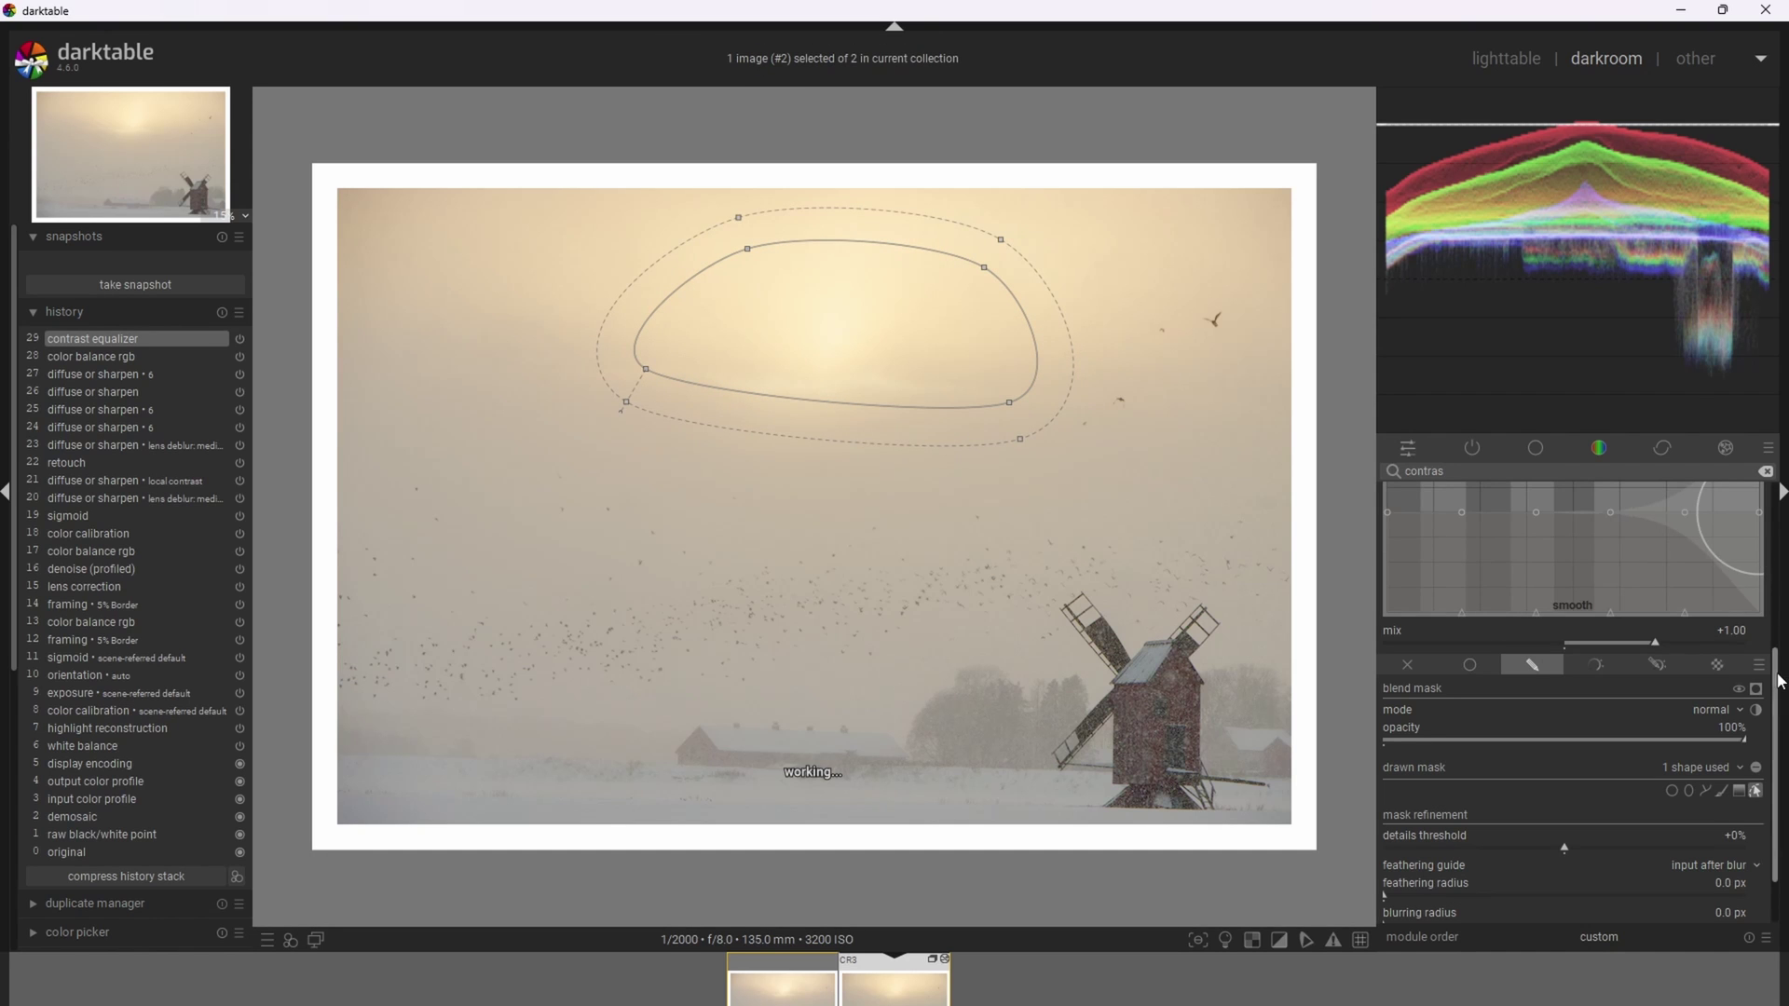
# Raise the coarsest node of the contrast equalizer's luma curve slightly toward contrasty, then return to the quick access modules
pyautogui.scroll(3, 1775, 745)
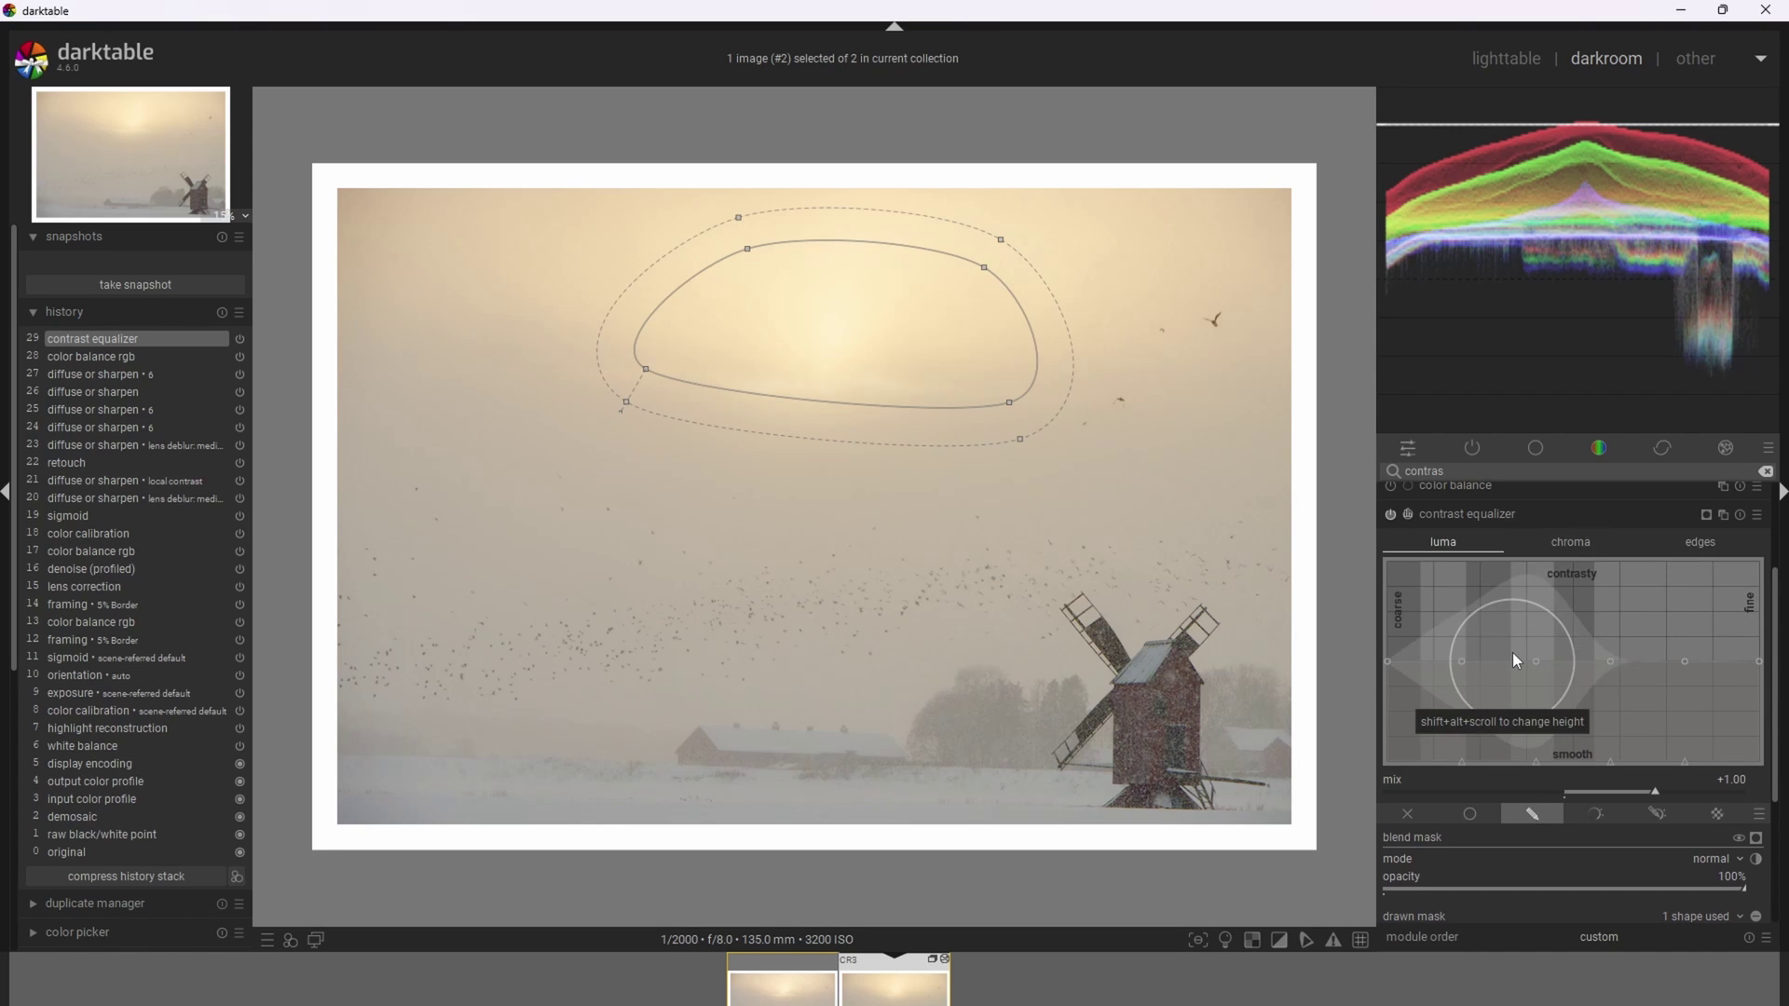
pyautogui.moveTo(1388, 659); pyautogui.dragTo(1388, 645)
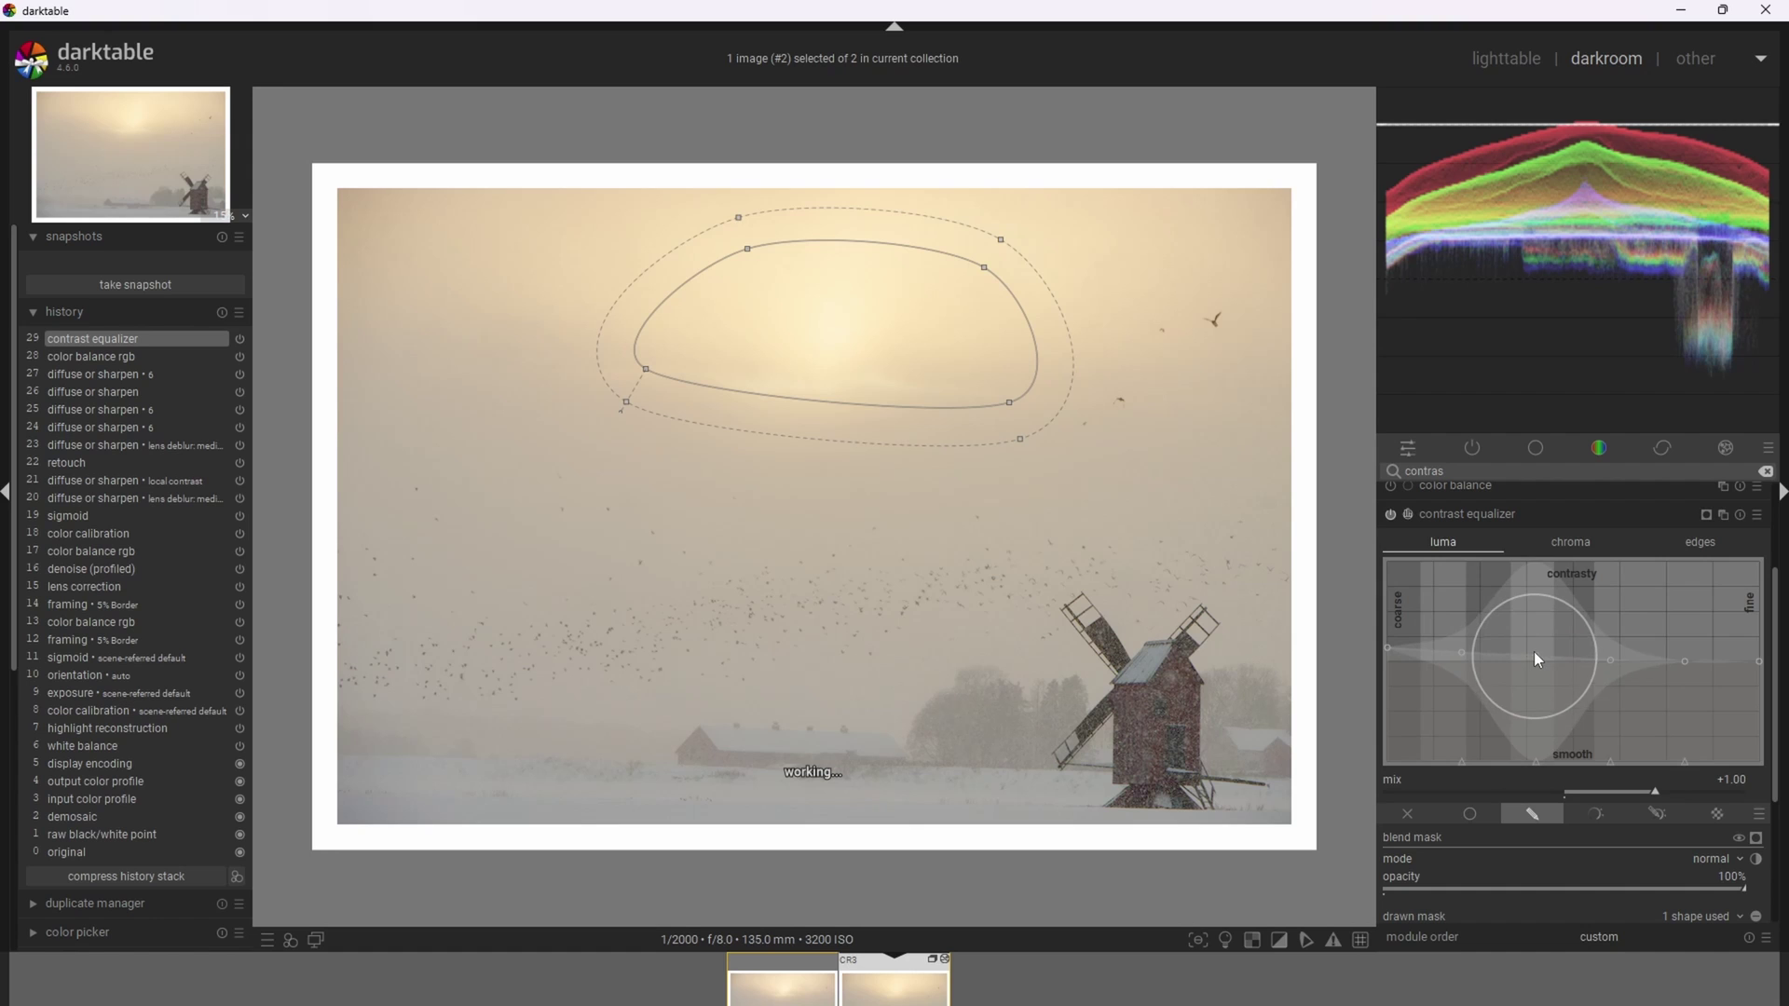
pyautogui.moveTo(1388, 647); pyautogui.dragTo(1389, 640)
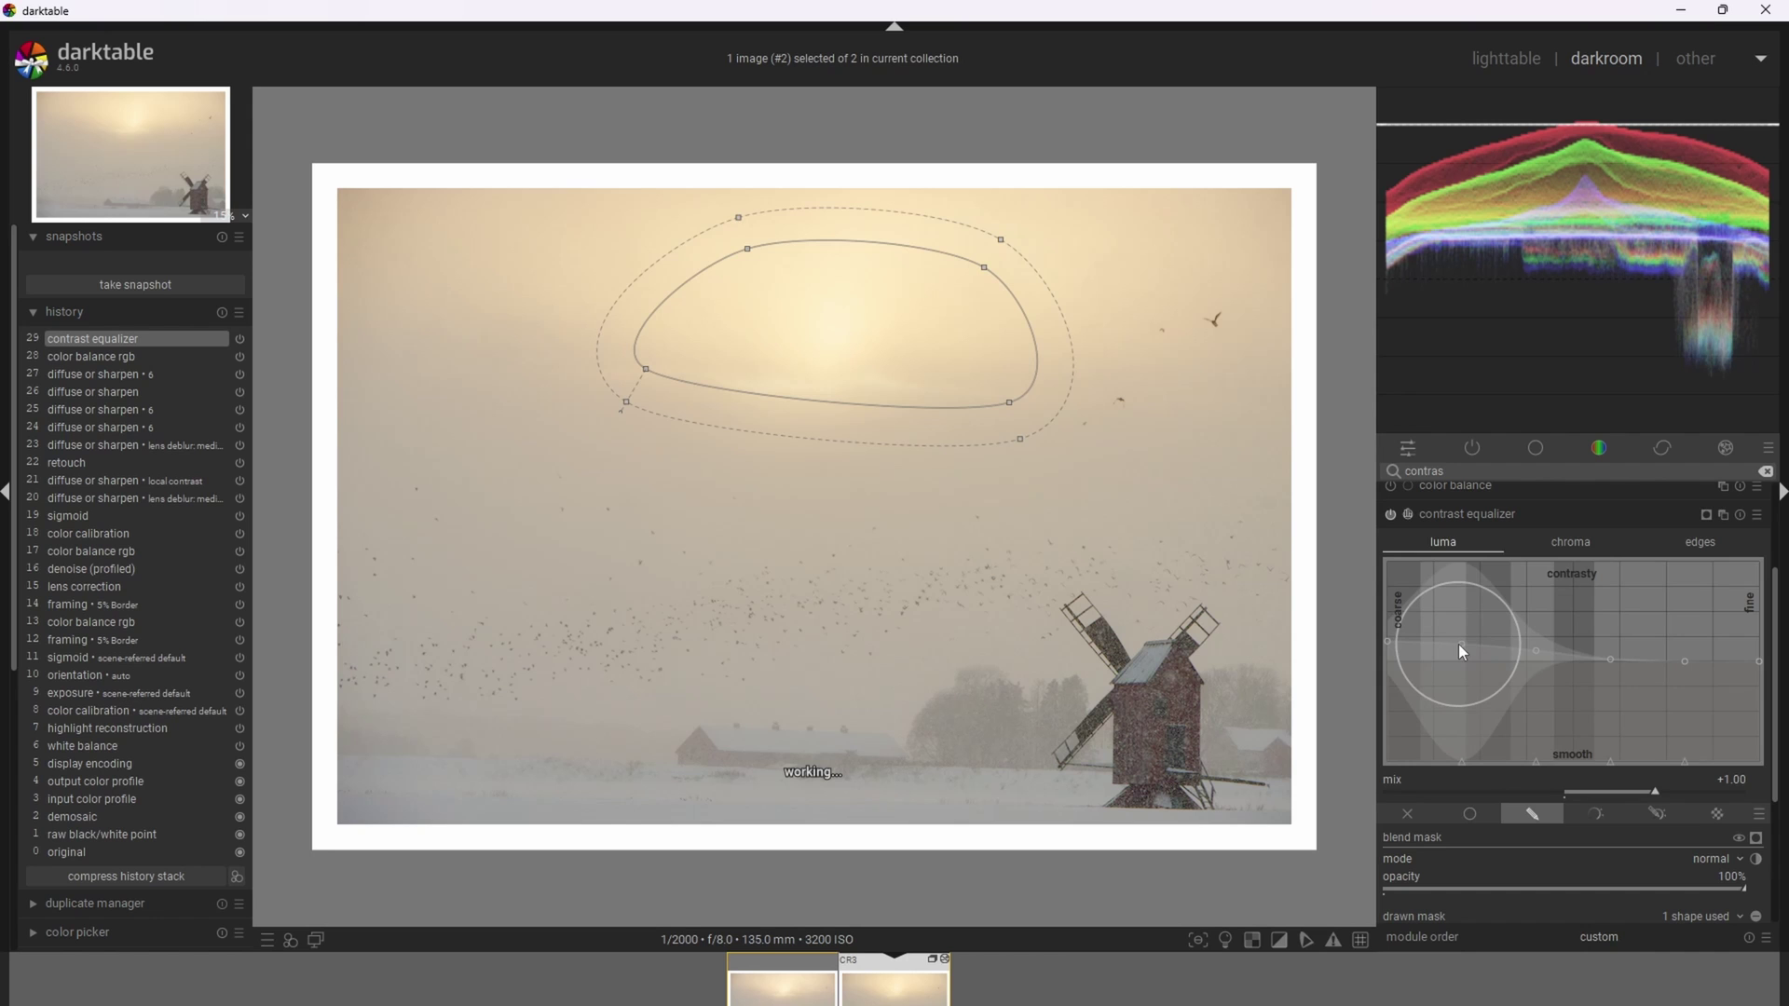
pyautogui.click(1459, 514)
pyautogui.click(1408, 449)
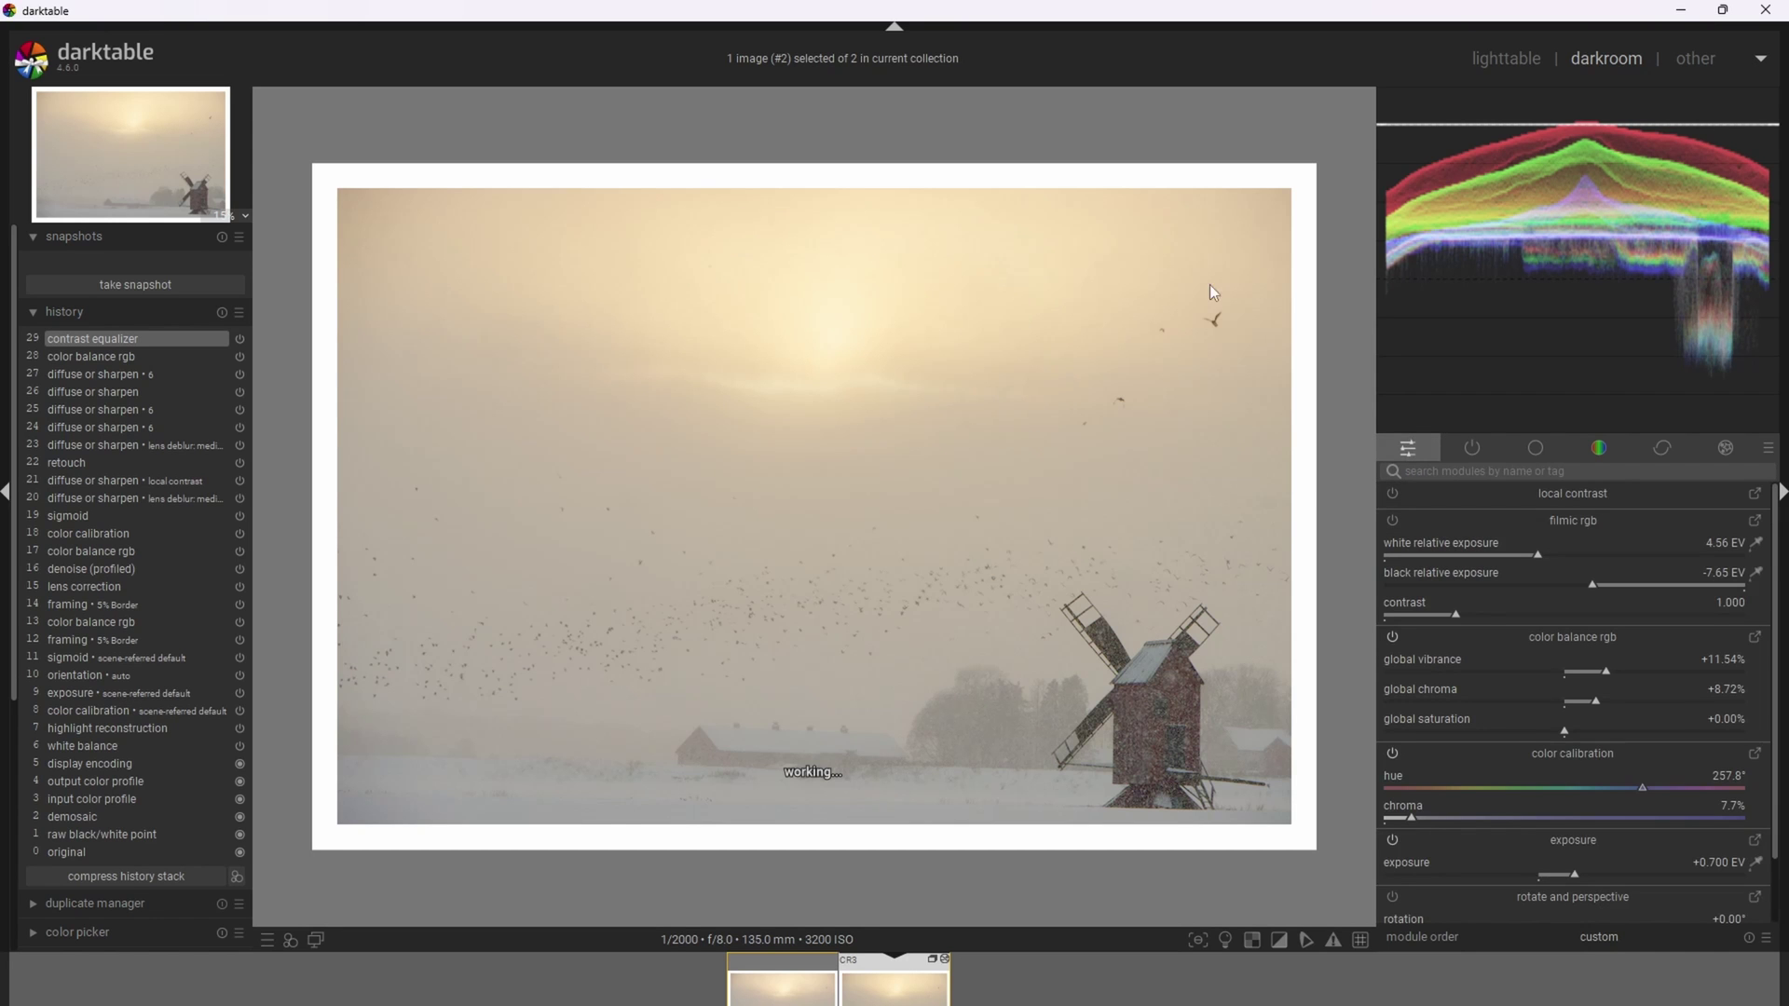